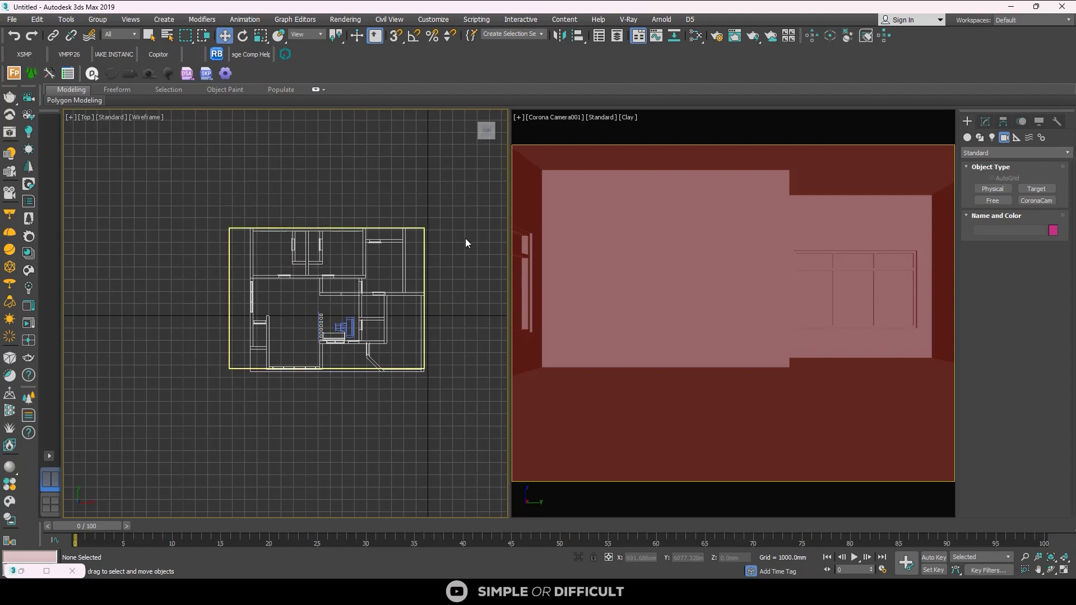
Start a Line spline at the upper-left inner wall corner of the large main room in the floor plan
click(984, 123)
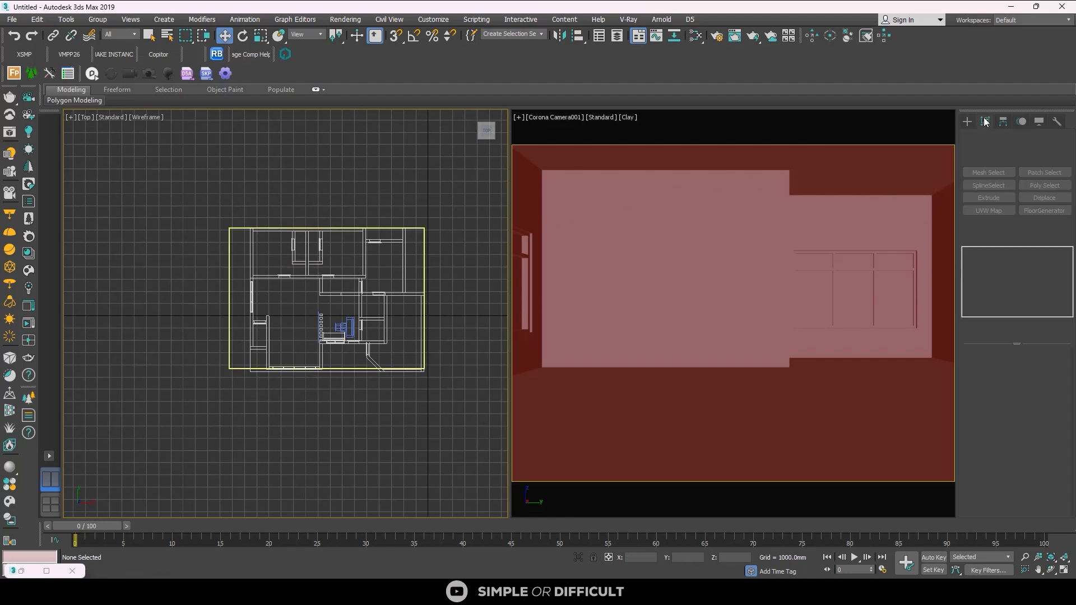
click(965, 124)
click(967, 138)
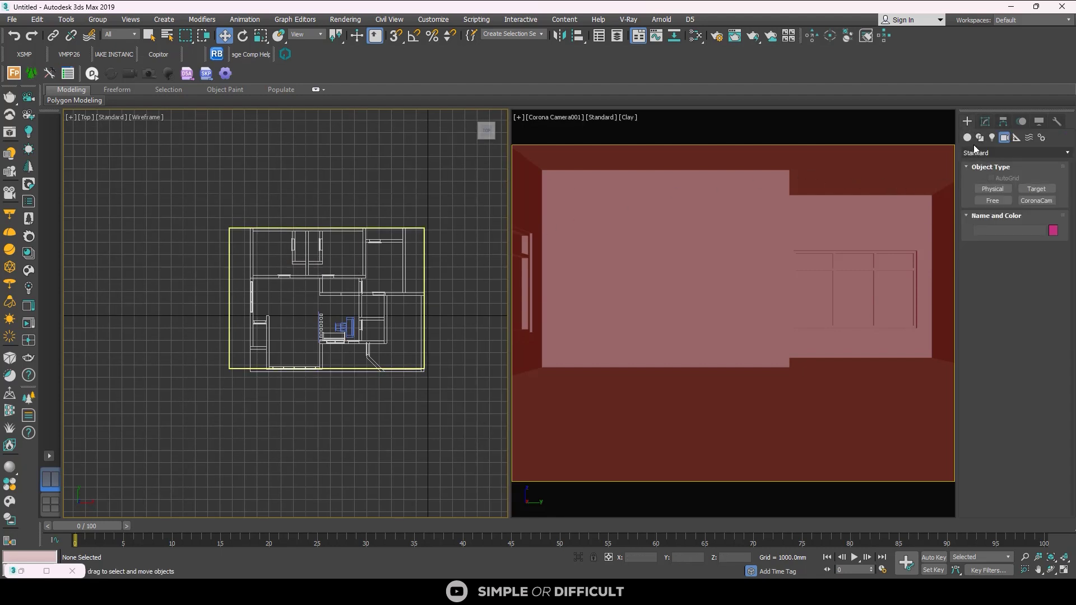
click(980, 138)
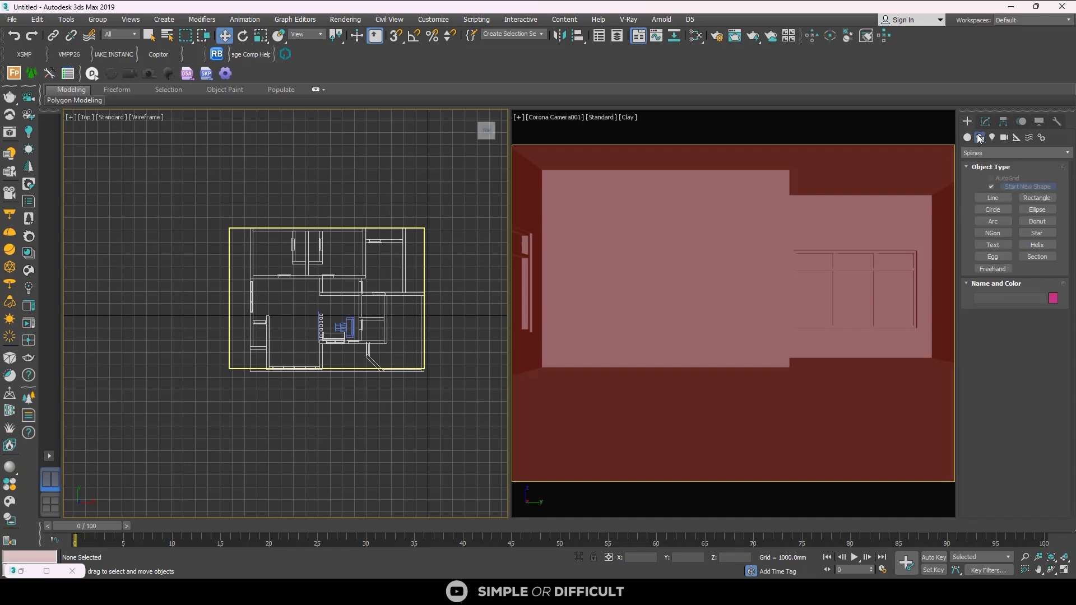
click(990, 196)
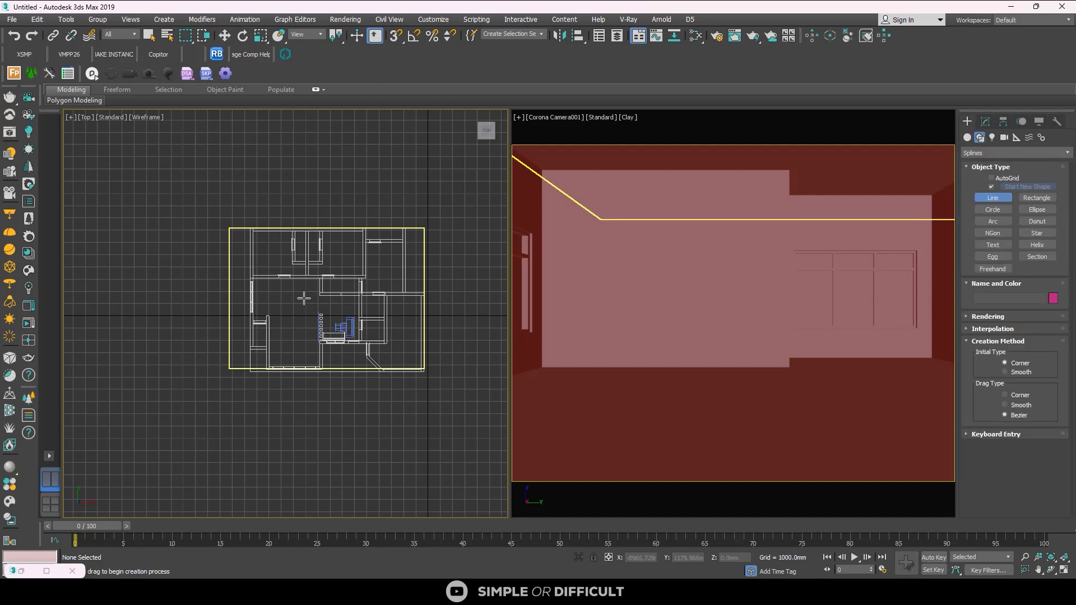
scroll(229, 279, up, 5)
scroll(207, 260, up, 3)
click(210, 248)
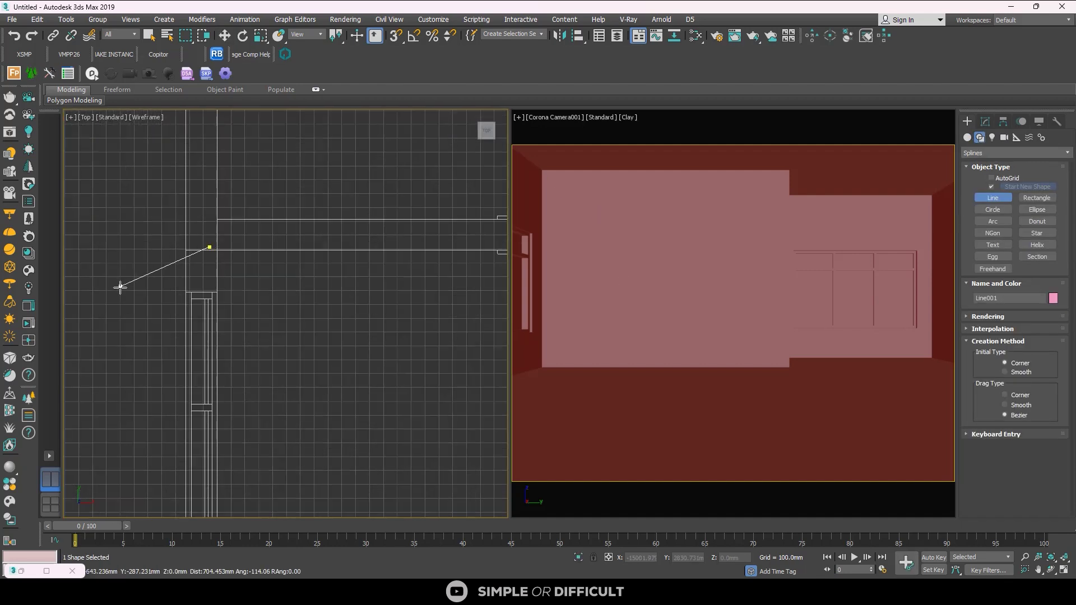
Trace the line along the room's upper wall, down the short return wall and across to the right-hand wall corner
scroll(120, 285, down, 5)
scroll(176, 293, up, 5)
scroll(308, 289, up, 4)
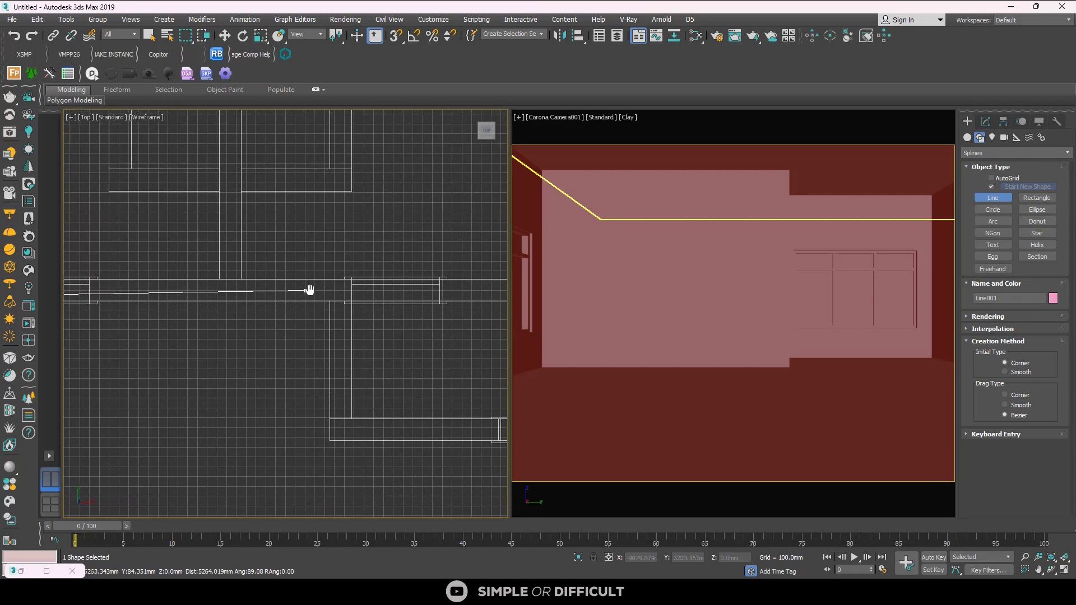
click(338, 298)
click(332, 432)
scroll(250, 368, down, 3)
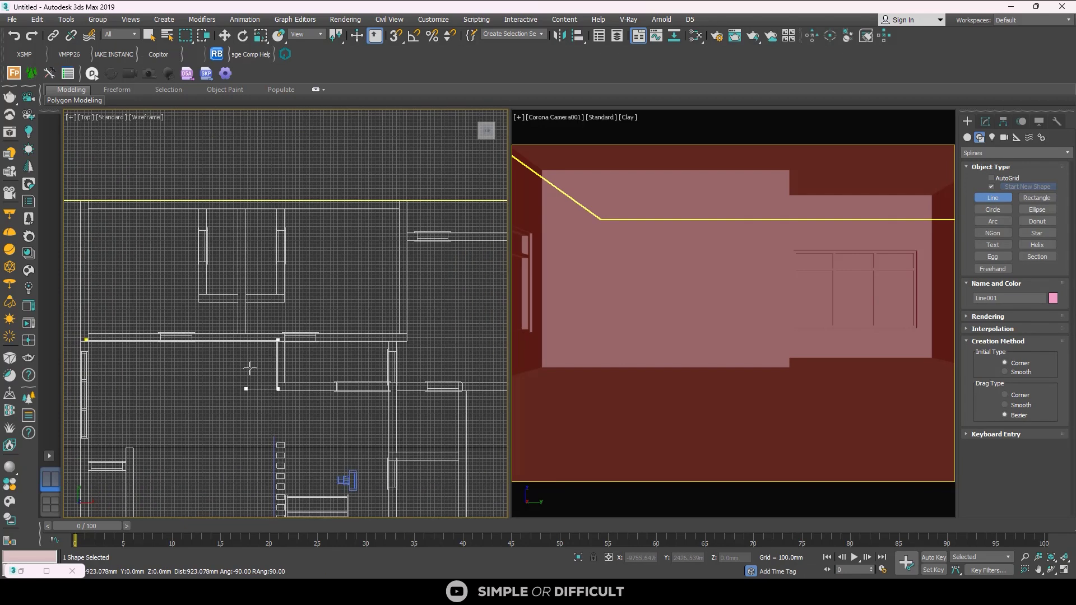
scroll(392, 395, up, 2)
click(389, 380)
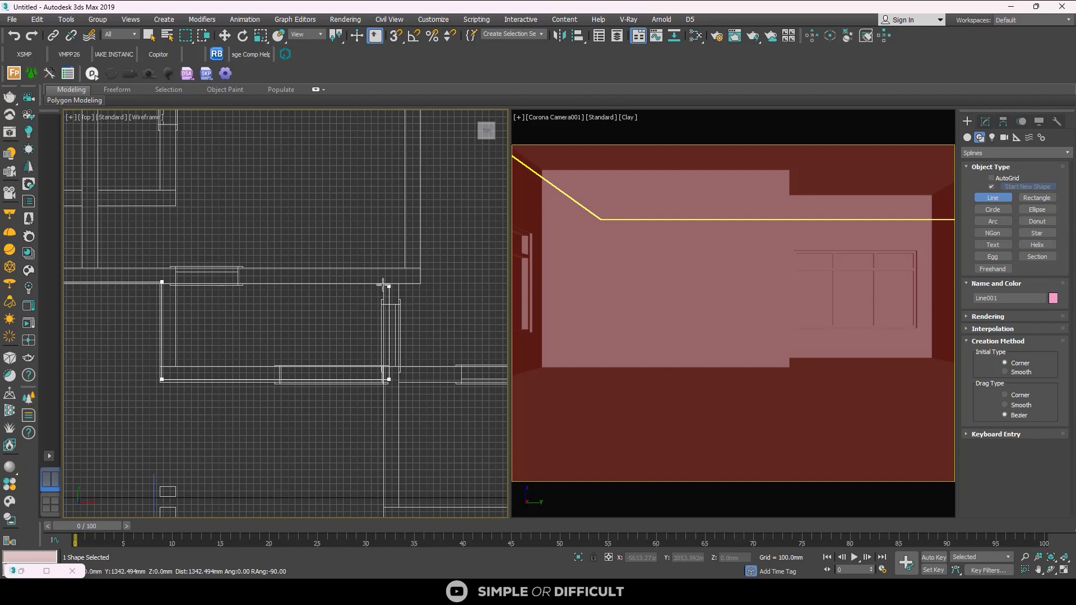
Continue the line down the right-hand wall, across behind the bench and down to the room's lower-right corner
scroll(382, 286, down, 3)
scroll(387, 408, up, 3)
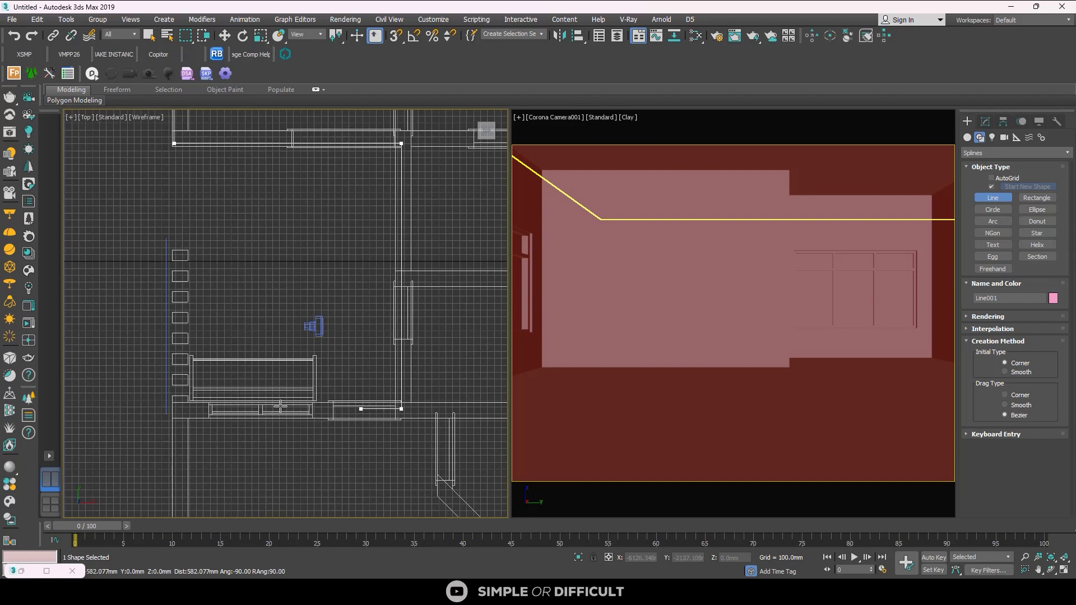
click(177, 409)
scroll(226, 213, down, 3)
scroll(211, 314, up, 3)
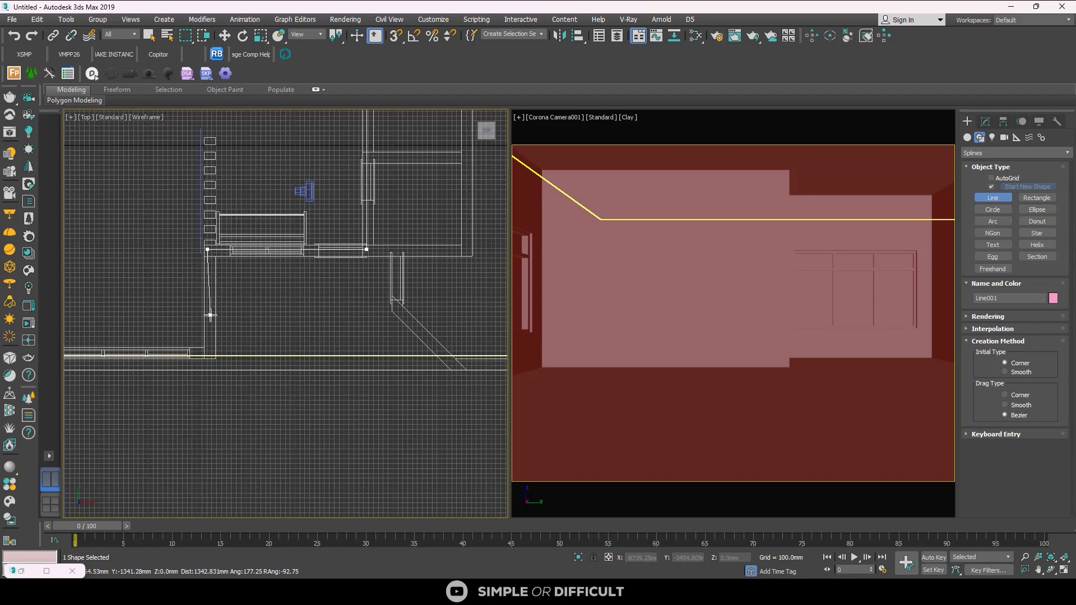
click(206, 364)
Trace the lower window wall, the lower-left wall and the recess by the door, and close the spline at its starting point
scroll(364, 355, down, 3)
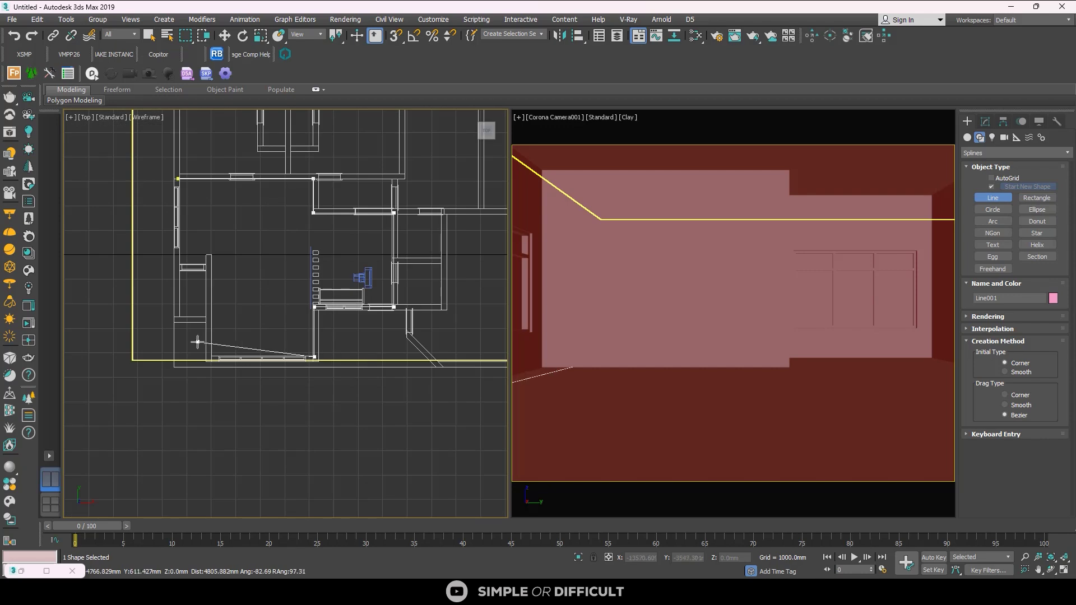
scroll(202, 347, up, 3)
click(225, 376)
middle_drag(230, 184, 214, 286)
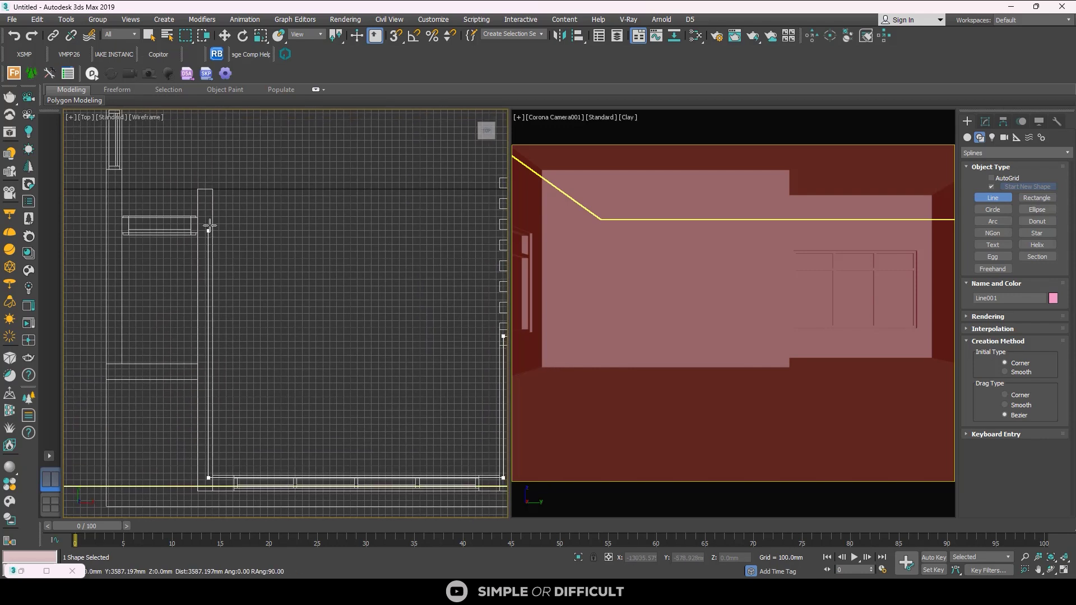
click(208, 219)
click(114, 221)
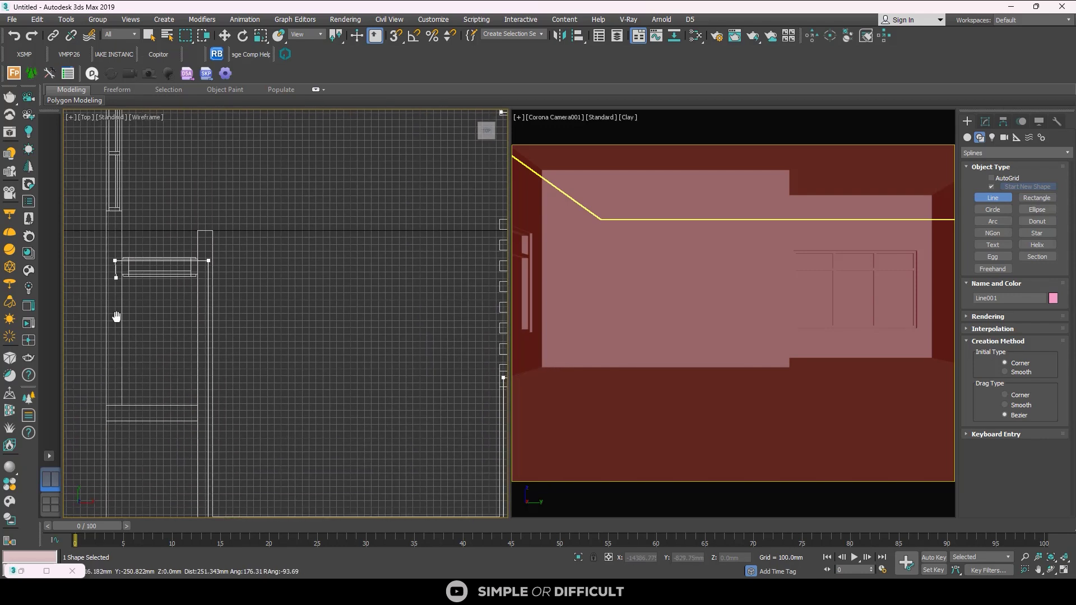
scroll(124, 317, down, 3)
scroll(122, 257, up, 3)
click(123, 254)
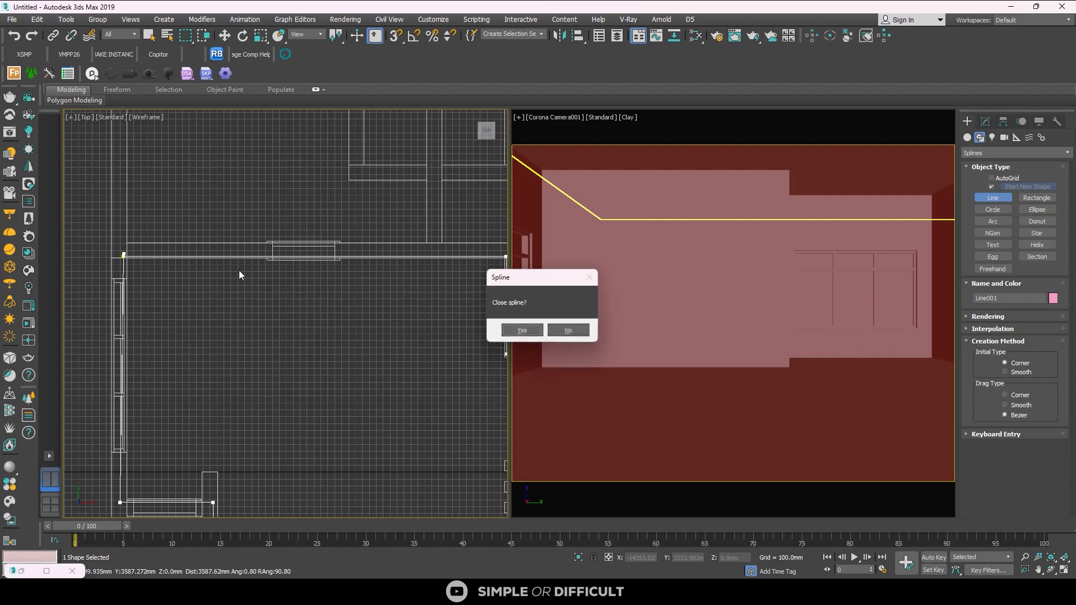
click(512, 335)
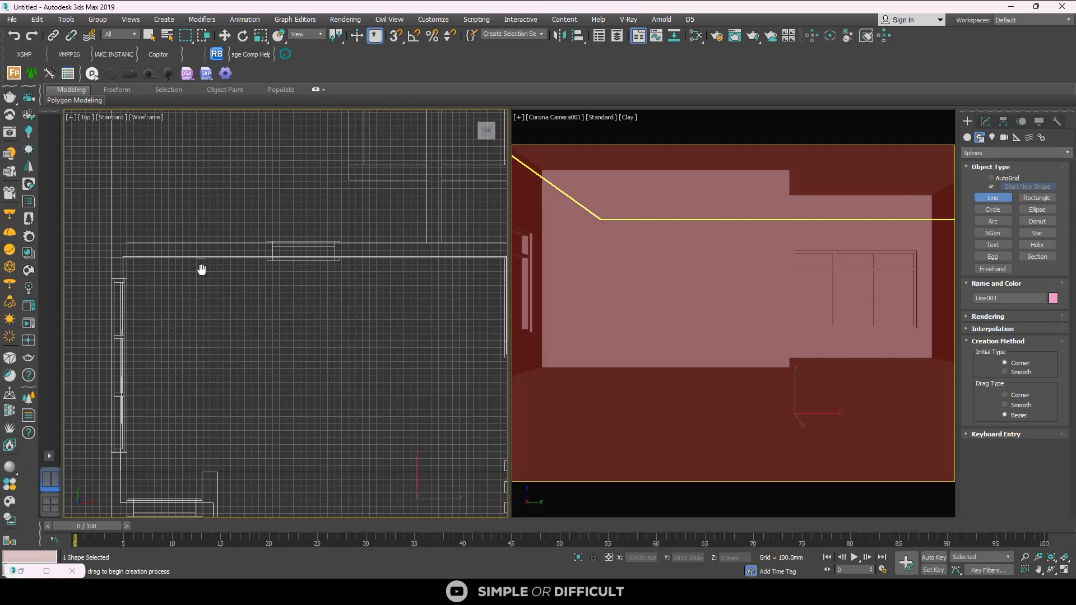
Edit the outline's vertices and copy the X coordinate of the starting corner vertex beside the left-hand window
middle_drag(204, 271, 288, 271)
click(985, 121)
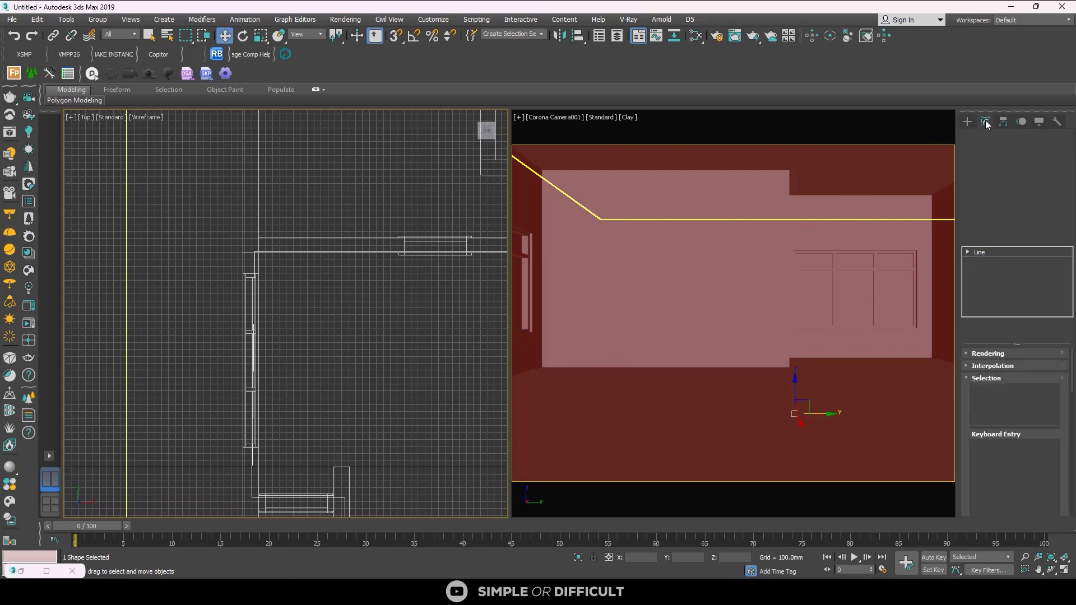
click(1003, 395)
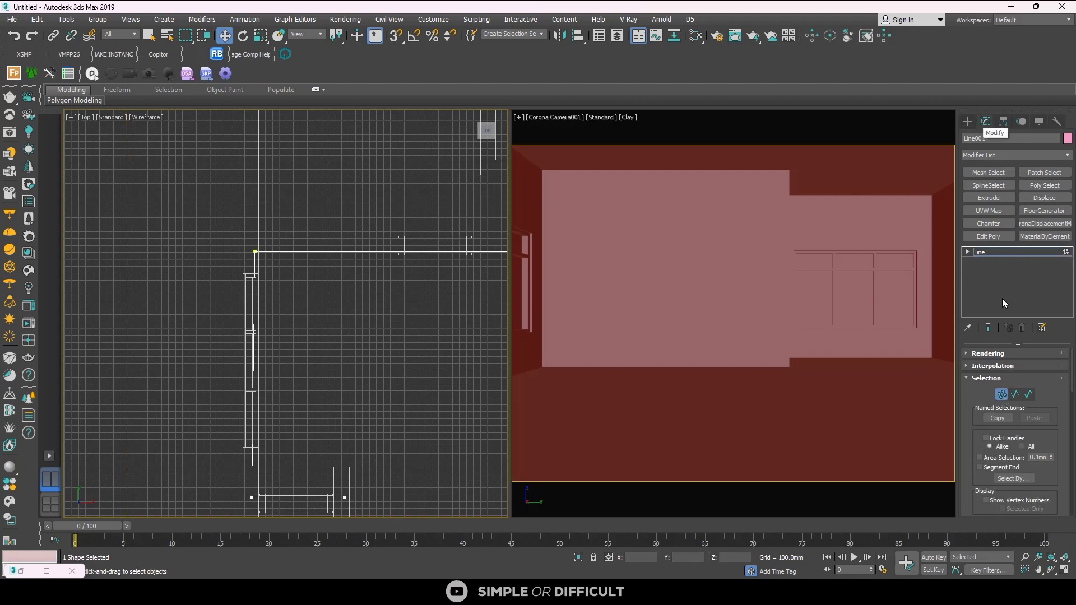
scroll(254, 240, down, 5)
alt+middle_drag(264, 346, 300, 383)
scroll(236, 393, up, 3)
drag(230, 441, 231, 441)
alt+middle_drag(230, 439, 190, 393)
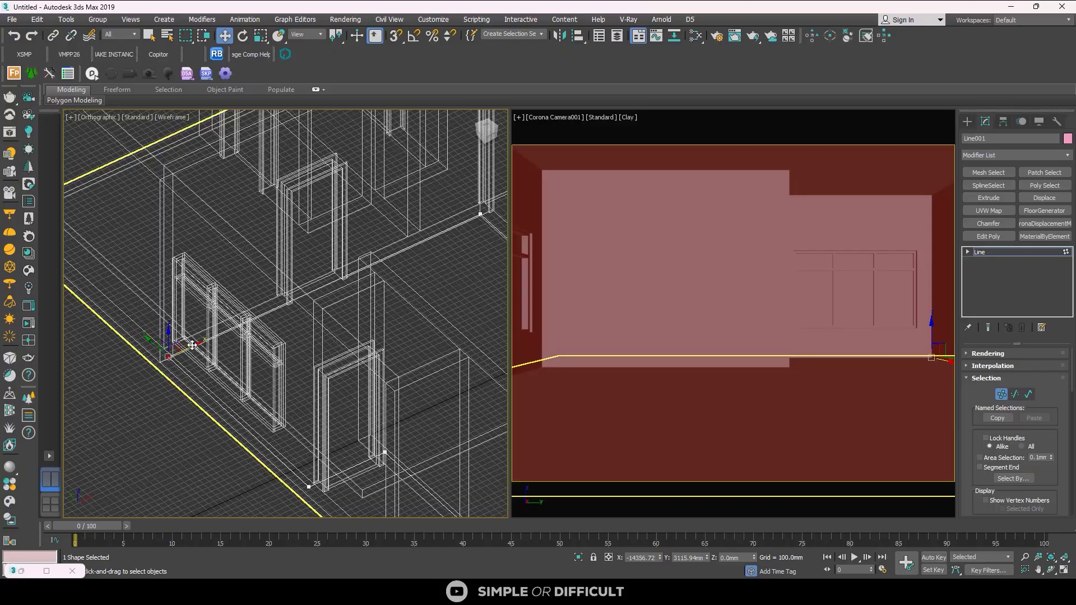
alt+middle_drag(192, 345, 295, 361)
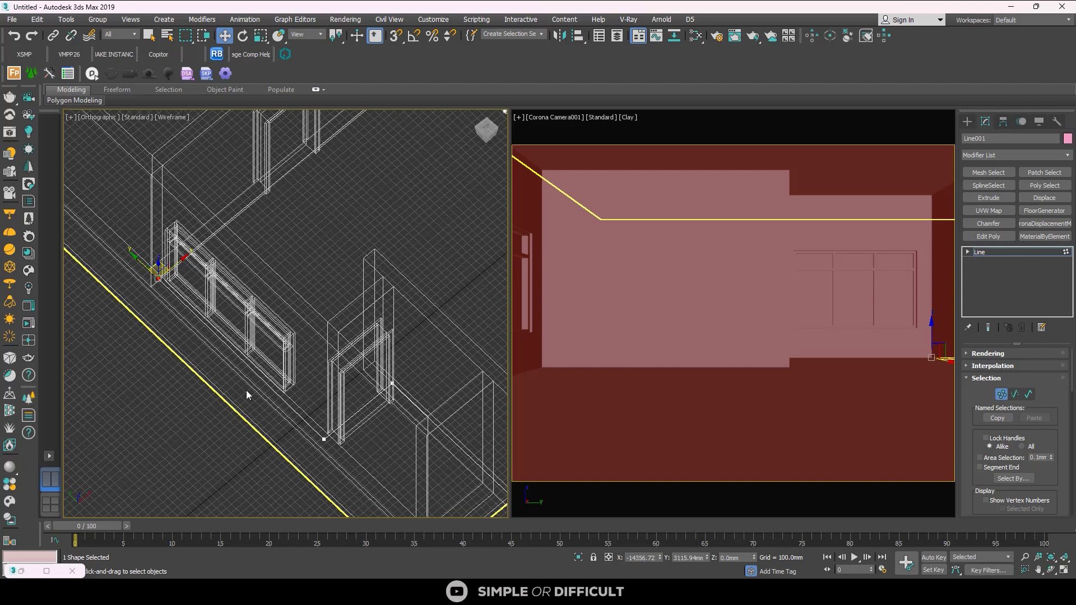
alt+middle_drag(191, 292, 183, 310)
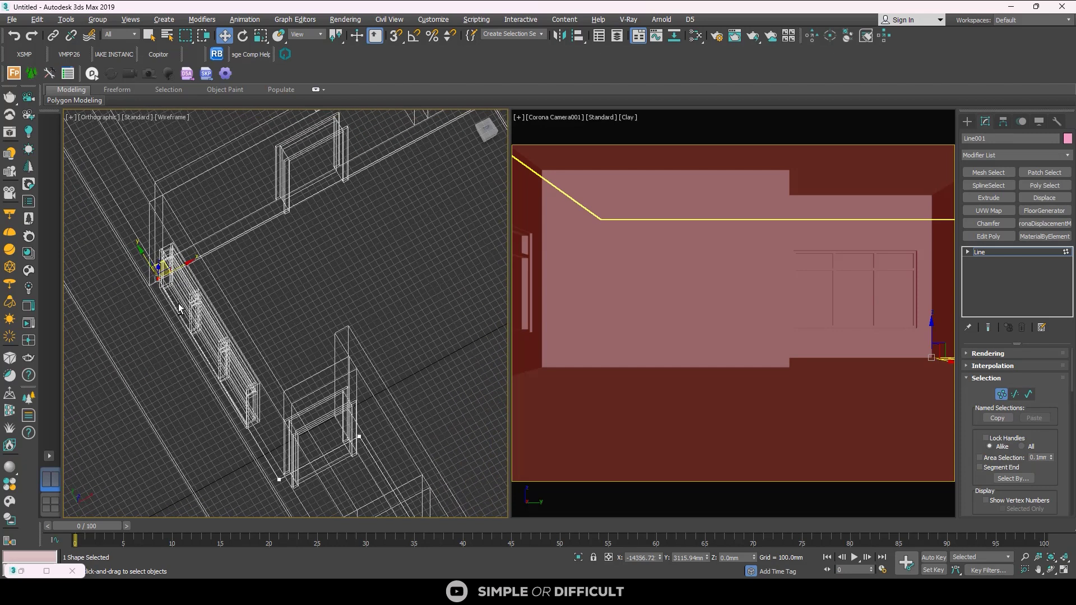
click(643, 558)
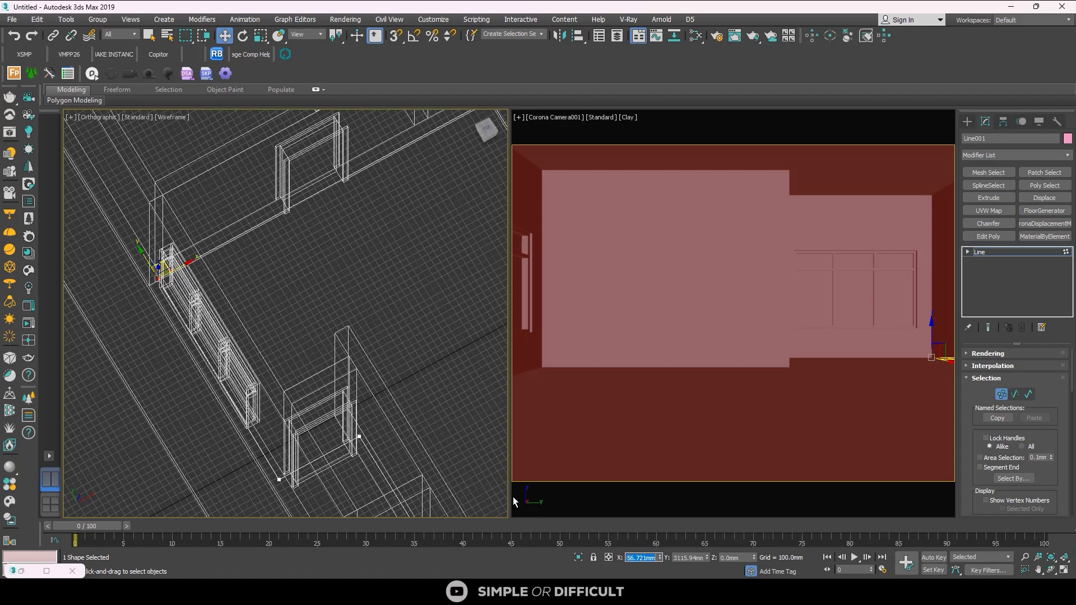
Set the X coordinate of the outer vertex by the left-hand door to -14356.72 mm, aligning it with the starting vertex
drag(244, 440, 370, 503)
click(637, 558)
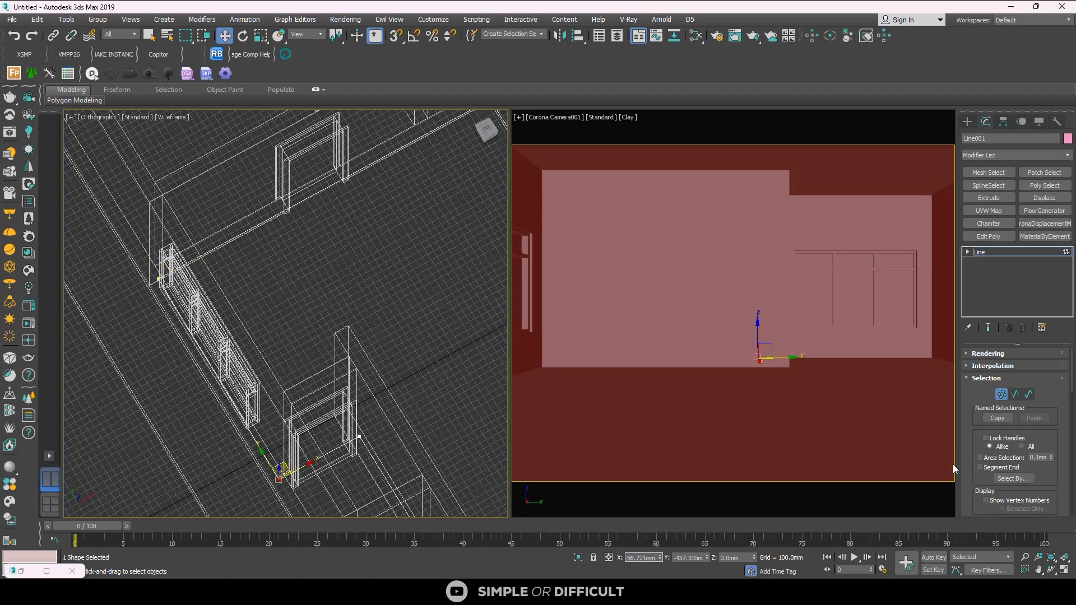
key(Return)
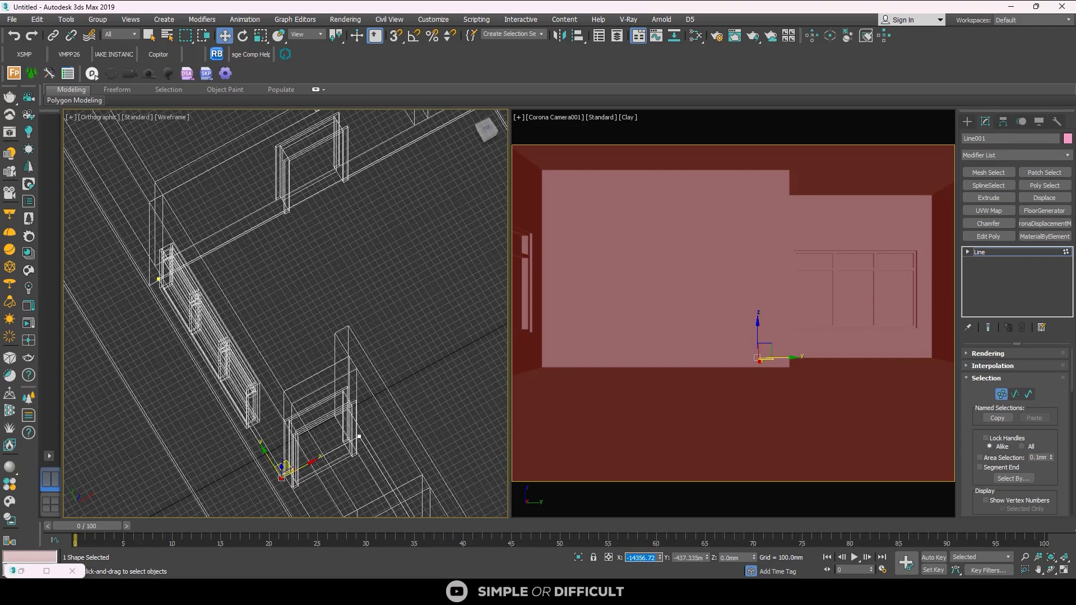
Apply the FloorGenerator modifier to the closed room outline
scroll(197, 269, down, 5)
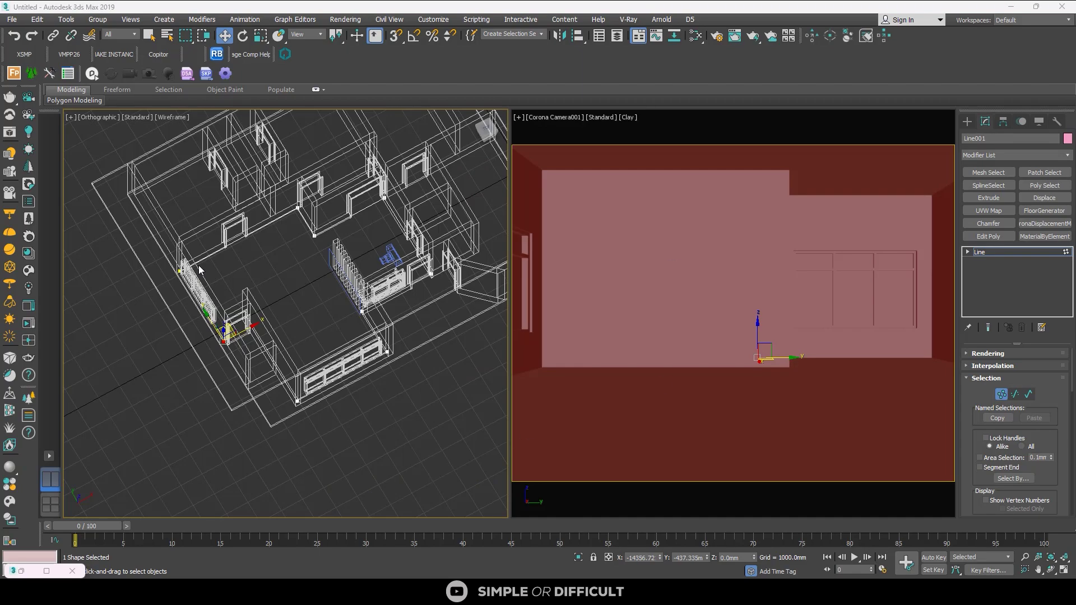
alt+middle_drag(241, 274, 336, 280)
scroll(286, 323, down, 4)
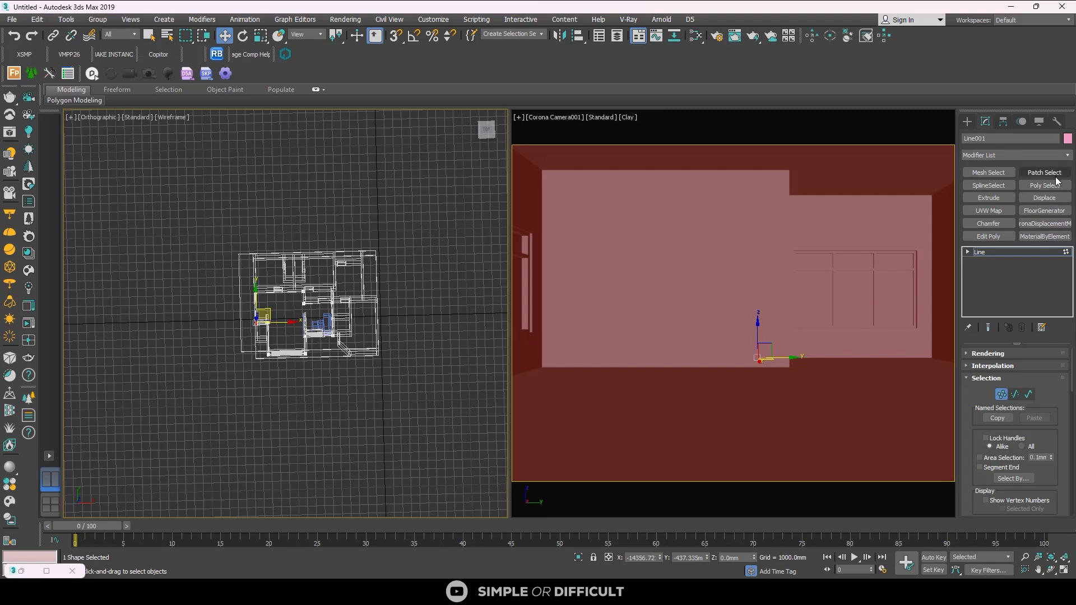
click(1018, 156)
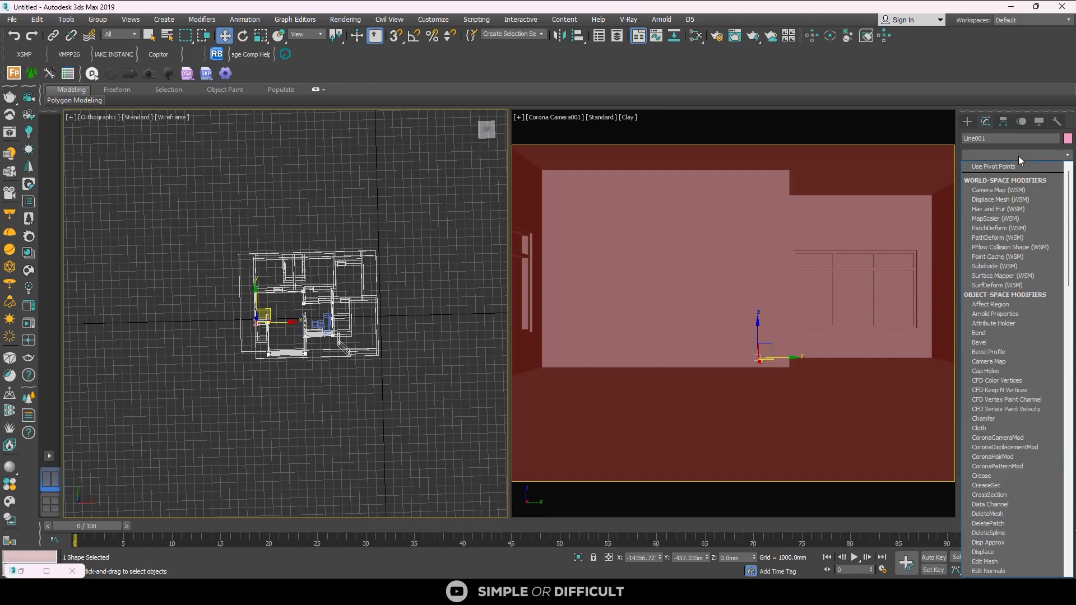
text(flo)
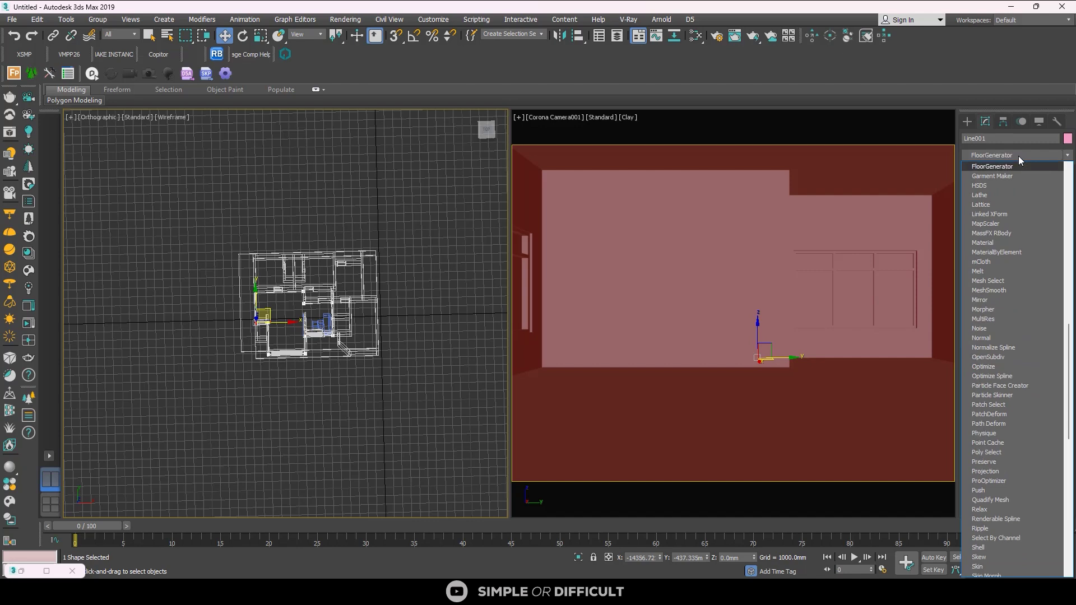
click(1018, 168)
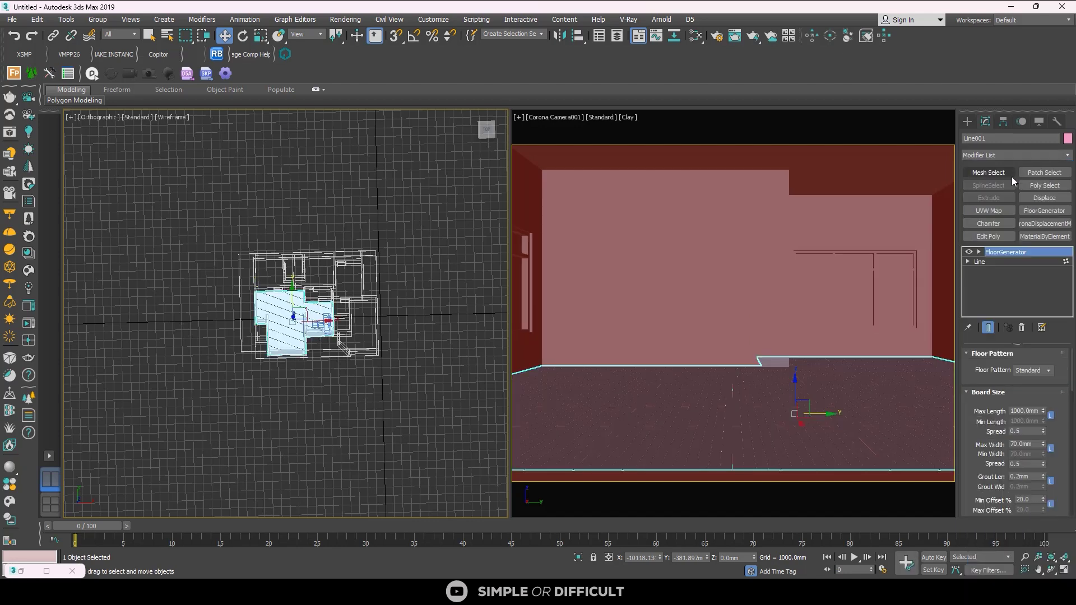
Set the floor boards' maximum length and maximum width both to 600 mm
scroll(288, 313, up, 10)
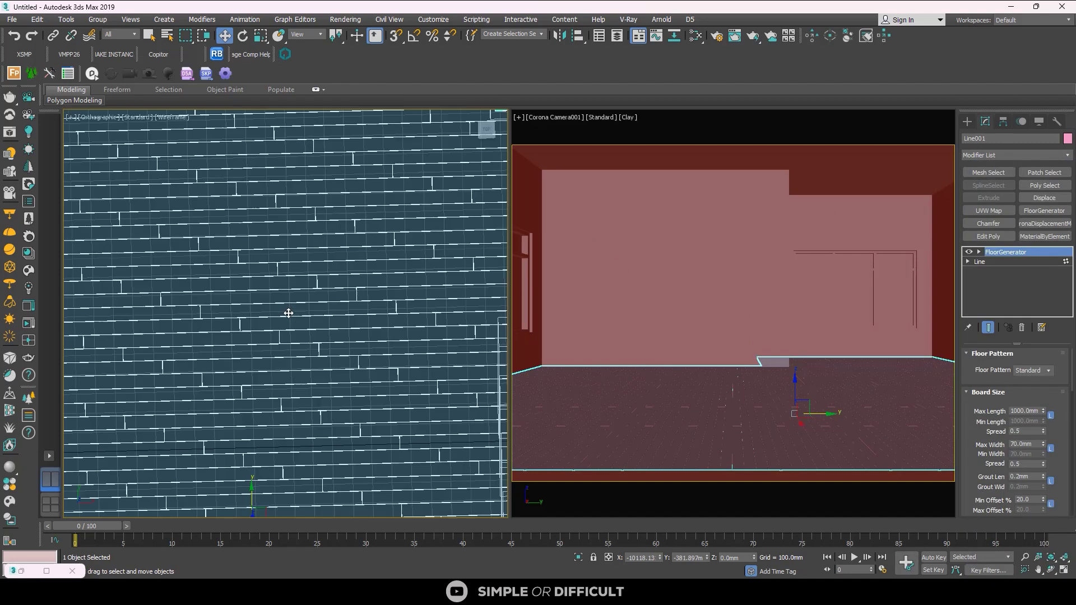
scroll(290, 317, down, 5)
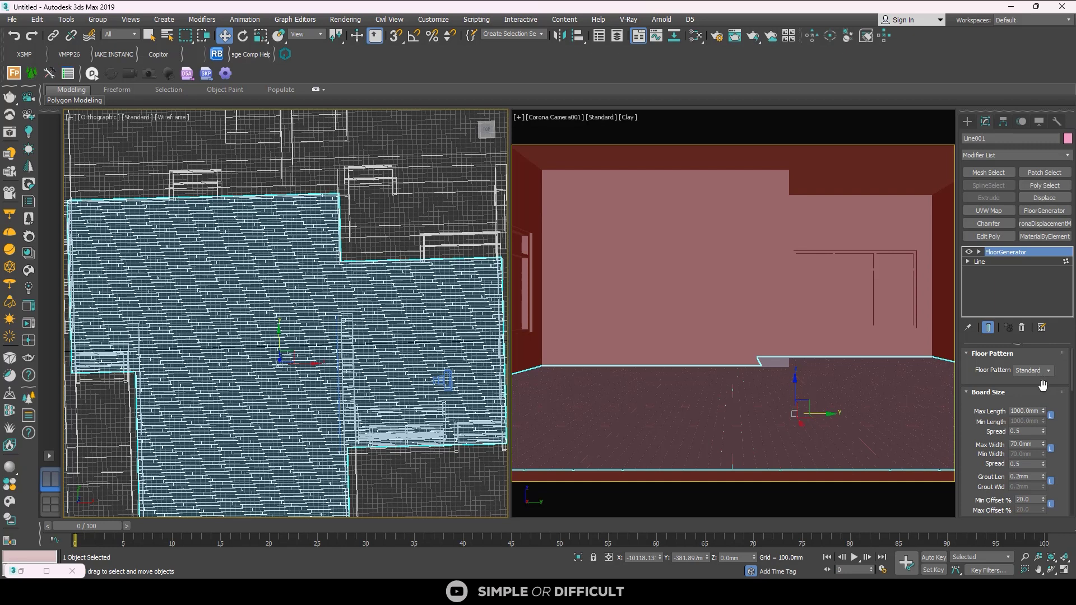
click(1017, 410)
text(600)
click(1028, 429)
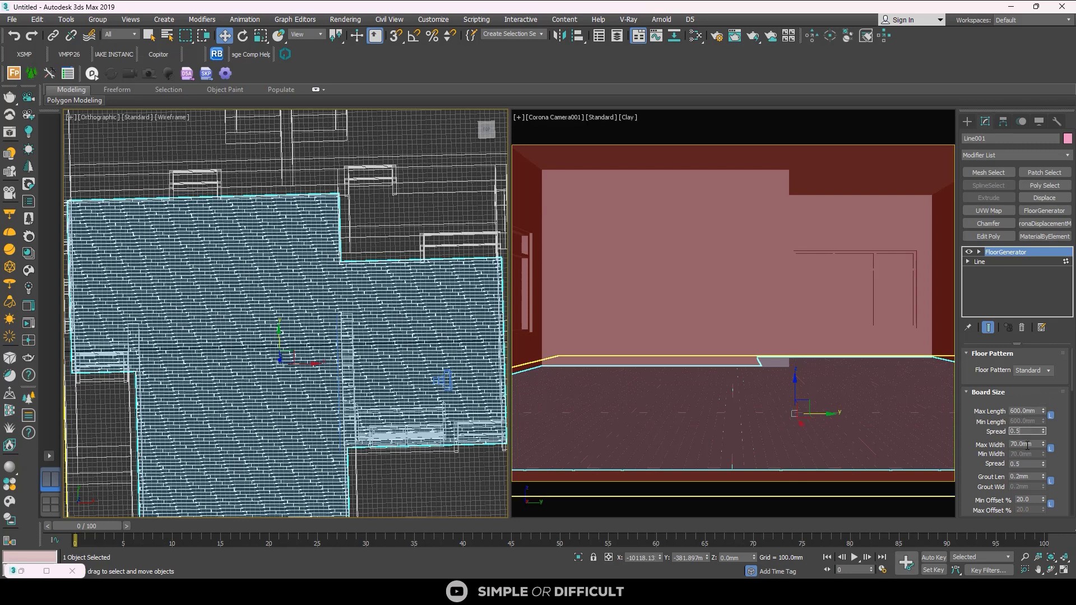
click(1028, 445)
click(1031, 412)
Show the floor in the Top view and set the boards' minimum offset to 0 % so the tiles form a straight grid
scroll(295, 363, up, 5)
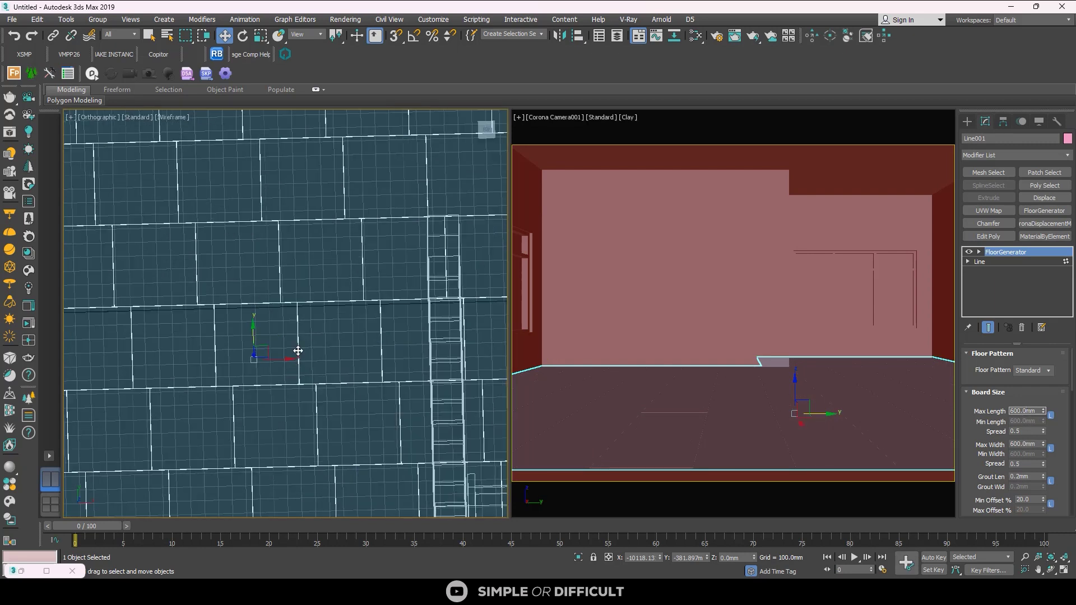
key(t)
scroll(297, 351, up, 5)
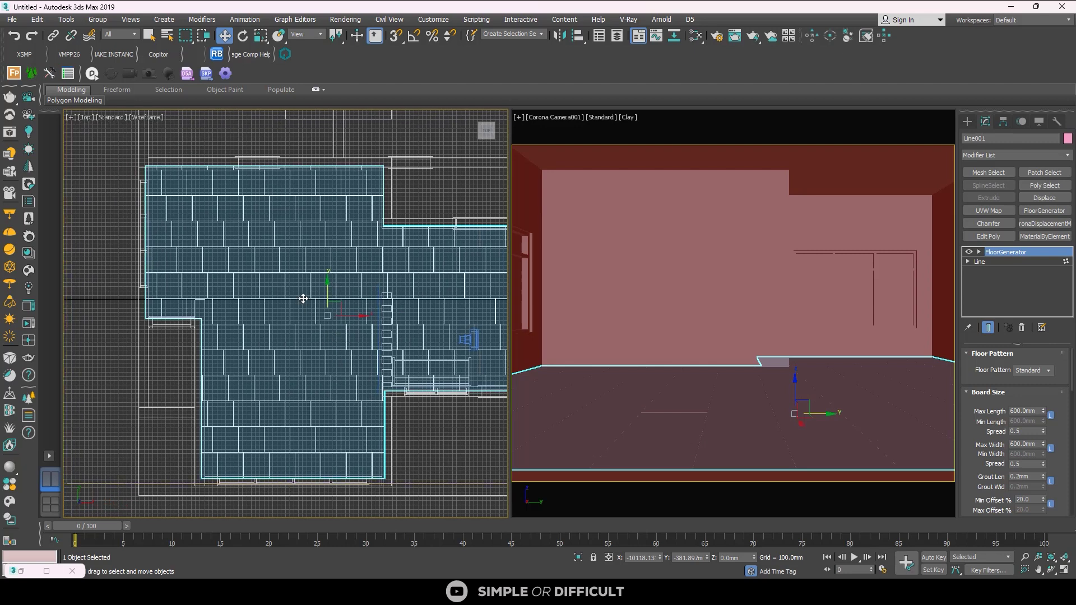
scroll(302, 299, up, 5)
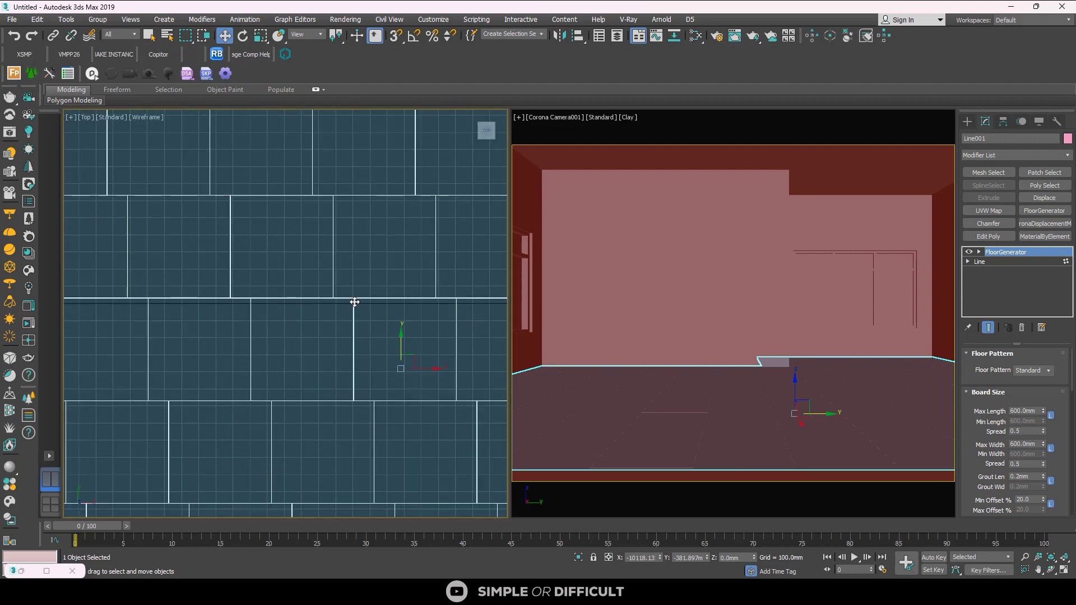
double_click(1027, 500)
text(0)
key(Return)
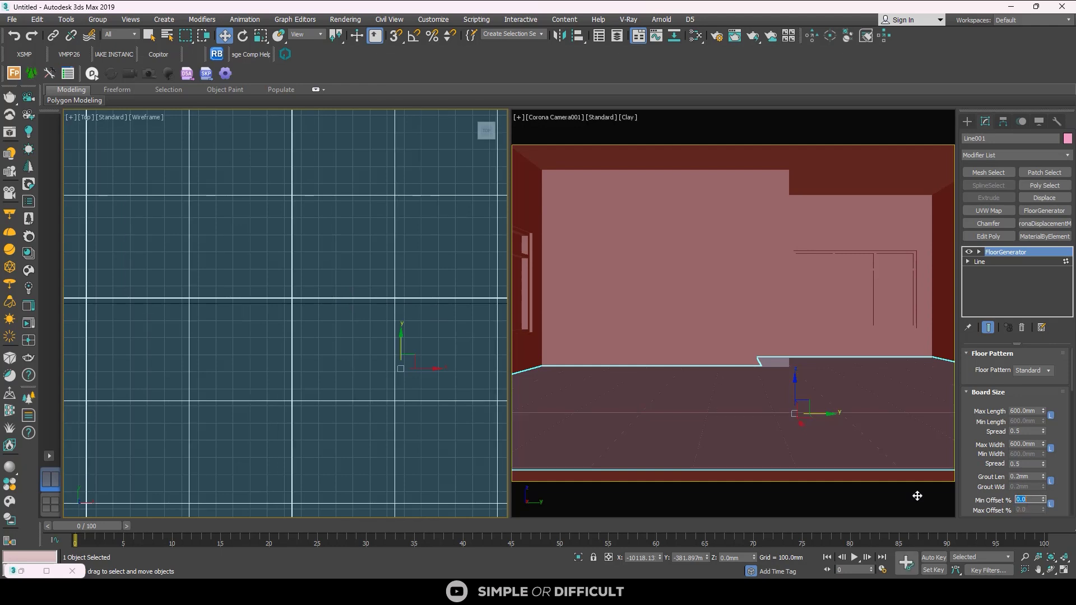
Show the floor's edge in the Front view and set the boards' extrude height to 10 mm
scroll(440, 386, down, 5)
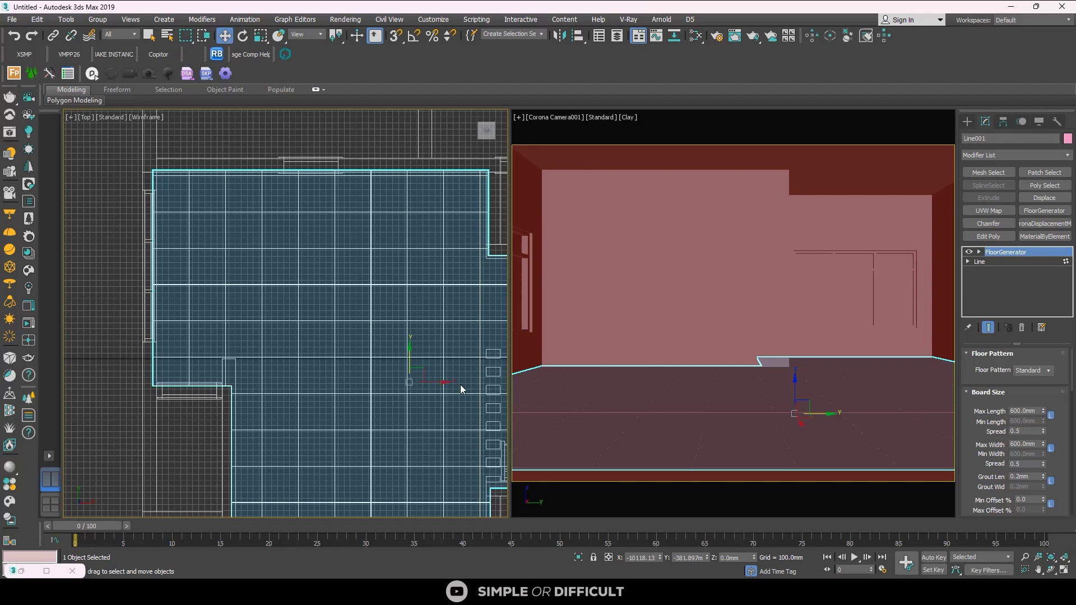
scroll(361, 274, down, 4)
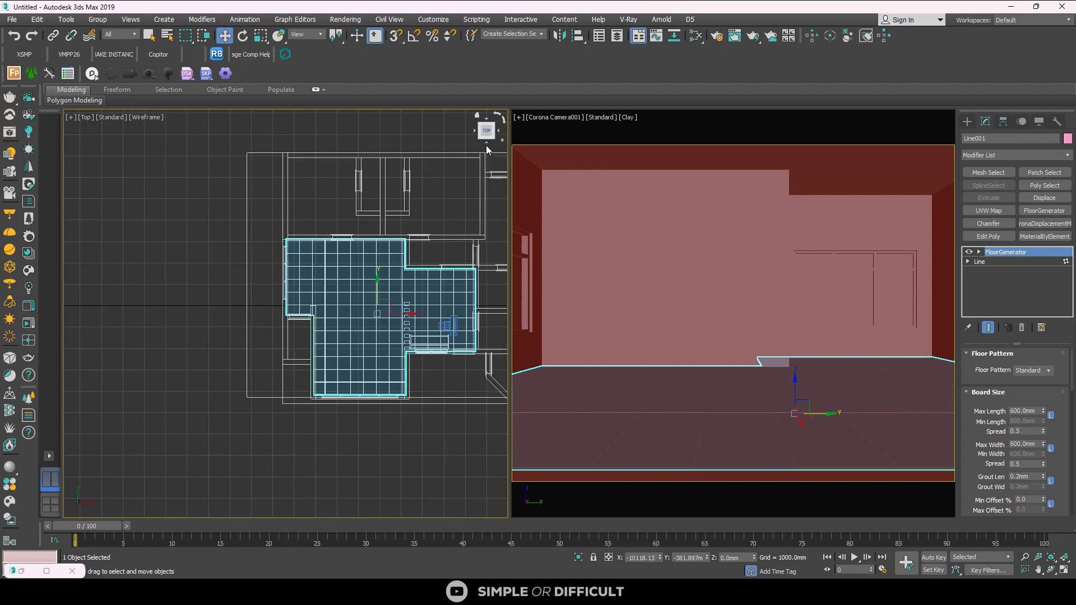
click(486, 146)
middle_drag(384, 305, 383, 251)
scroll(383, 396, up, 3)
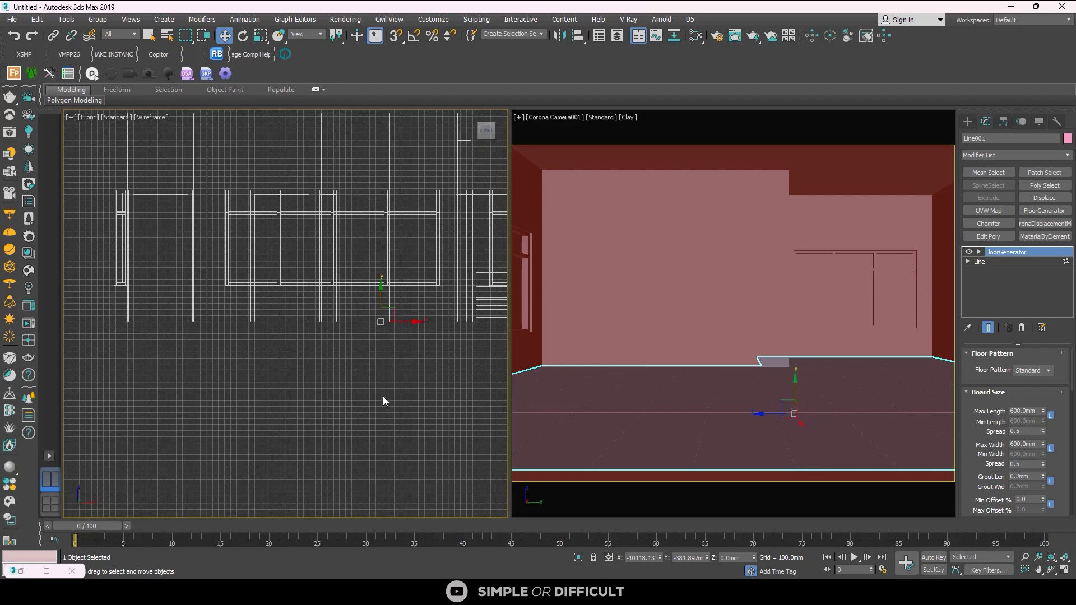
scroll(385, 320, up, 10)
mouse_move(288, 335)
mouse_down()
mouse_move(288, 365)
mouse_move(288, 339)
mouse_up()
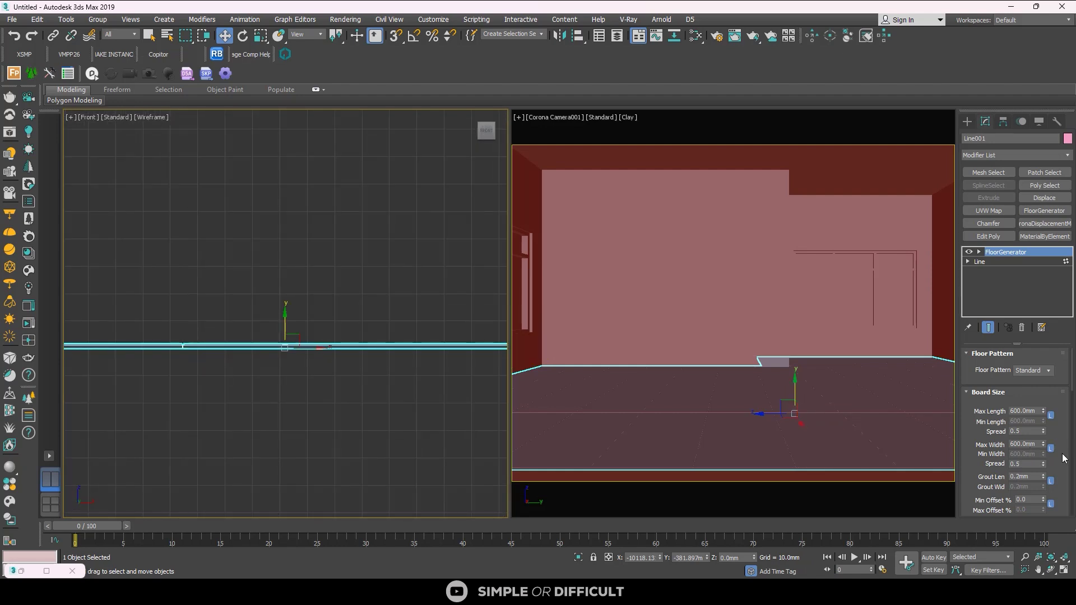
scroll(1037, 452, down, 5)
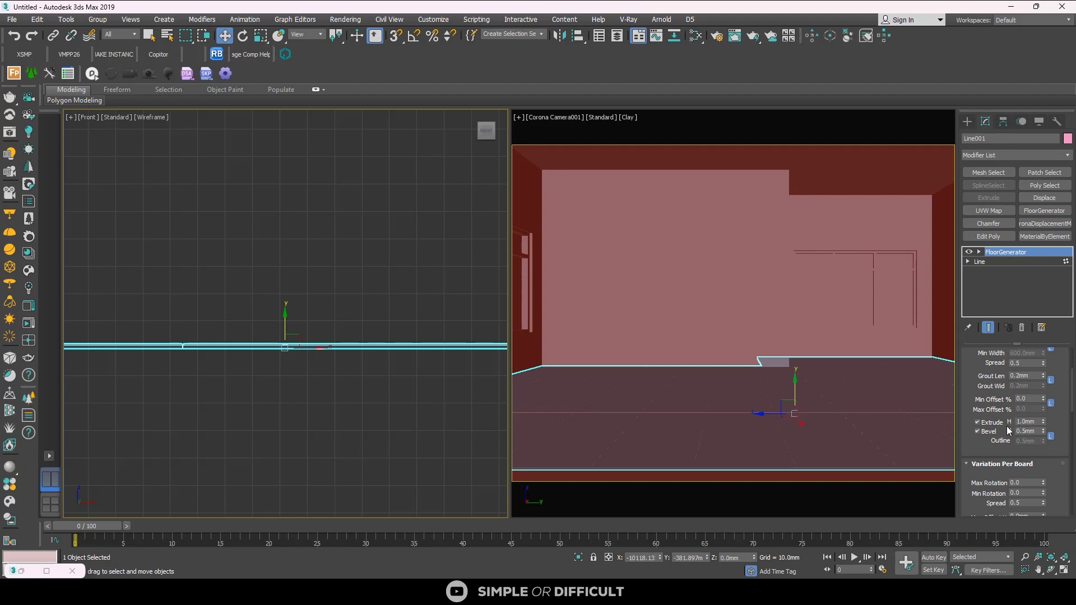
double_click(1030, 424)
key(Return)
Set the boards' bevel height to 3 mm and orbit the view to show the tile joints
double_click(1032, 432)
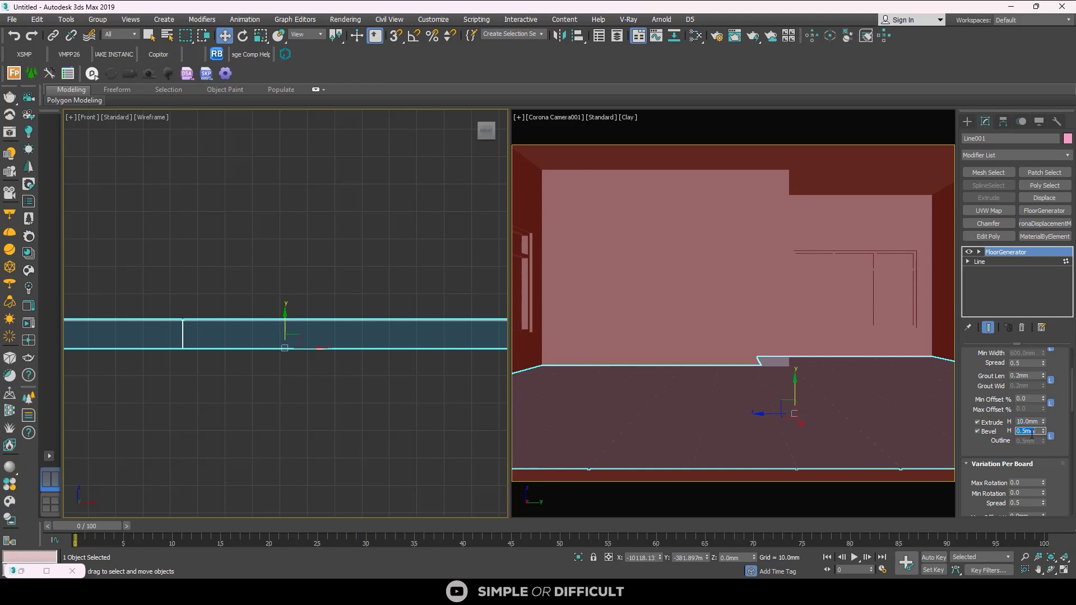
text(3)
key(Return)
alt+middle_drag(280, 314, 301, 310)
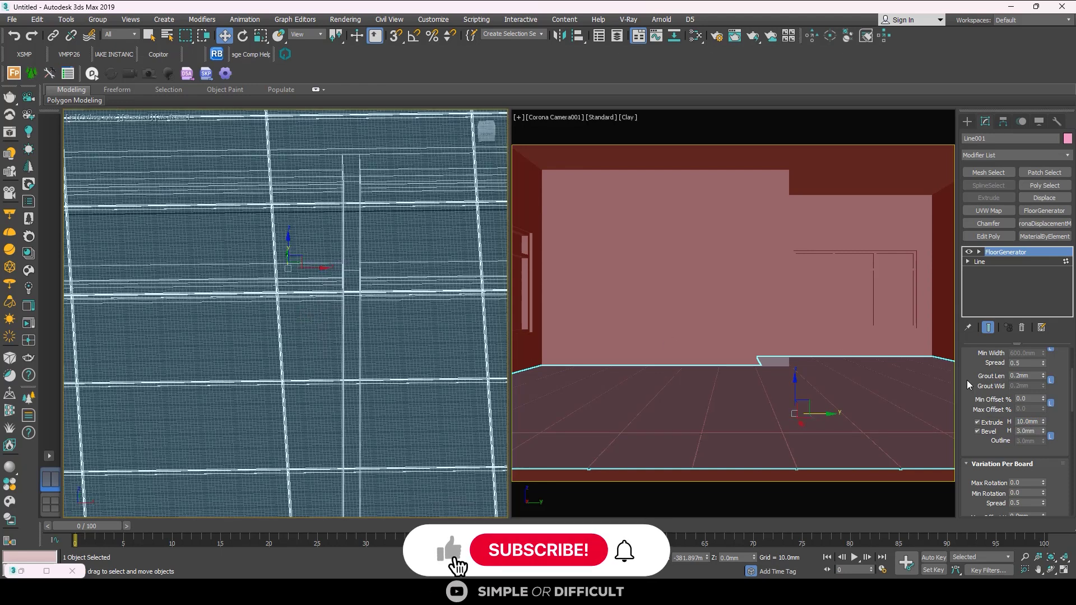
Set the grout length between the floor tiles to 1 mm
double_click(1032, 375)
text(1)
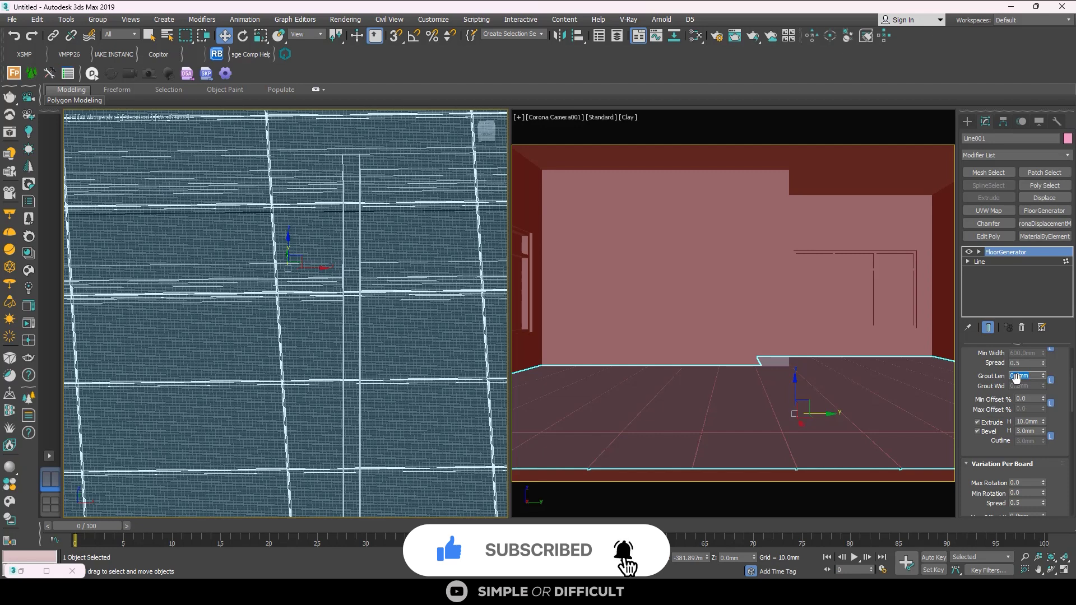
key(Return)
scroll(337, 314, down, 2)
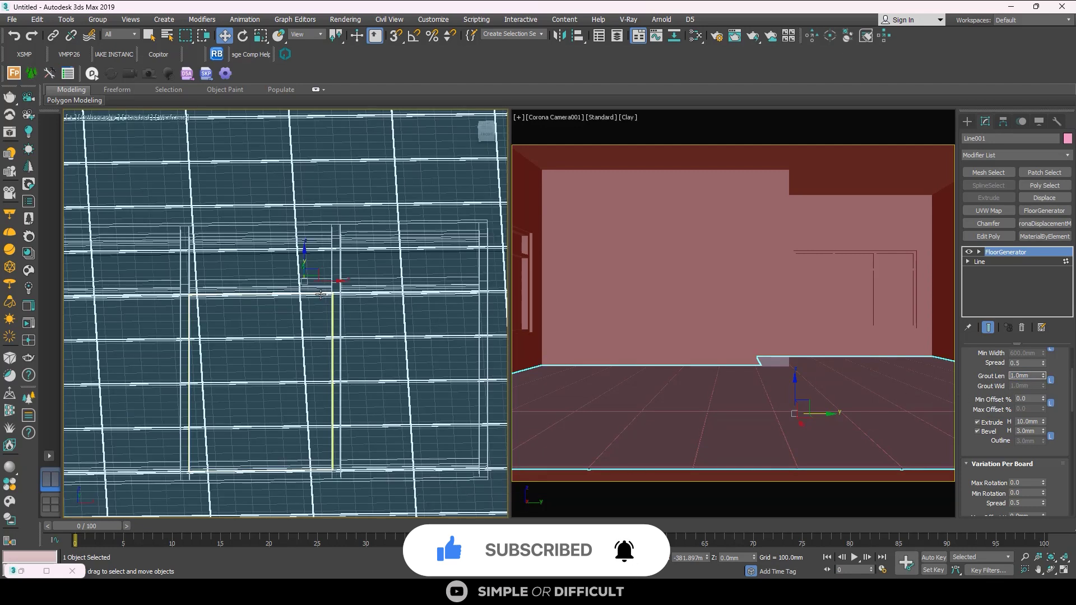
Examine the tile layout across the whole floor in the Top view and deselect the floor
key(t)
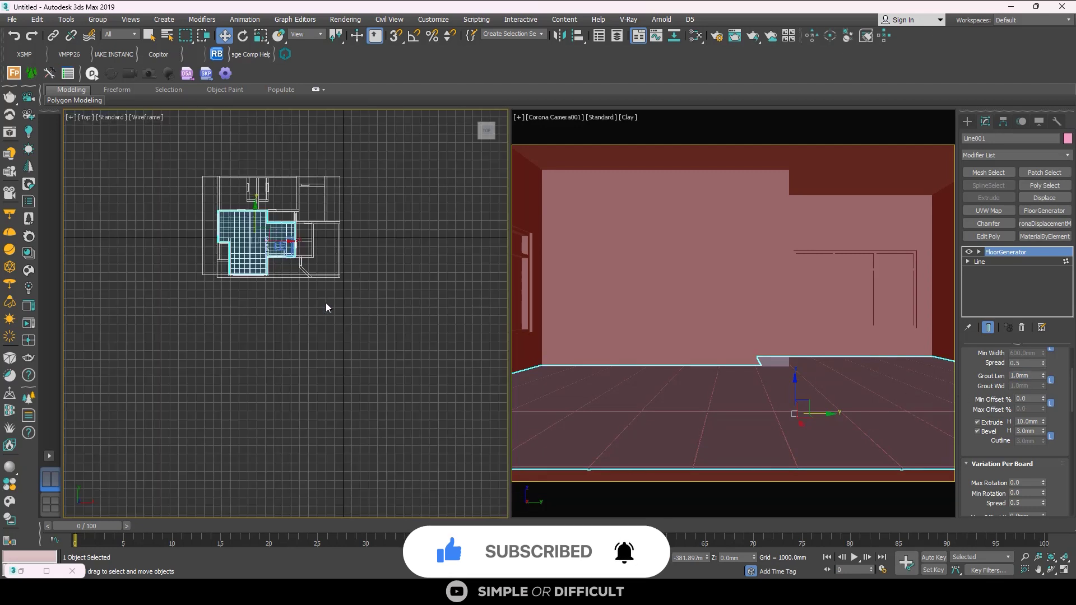
scroll(241, 233, up, 5)
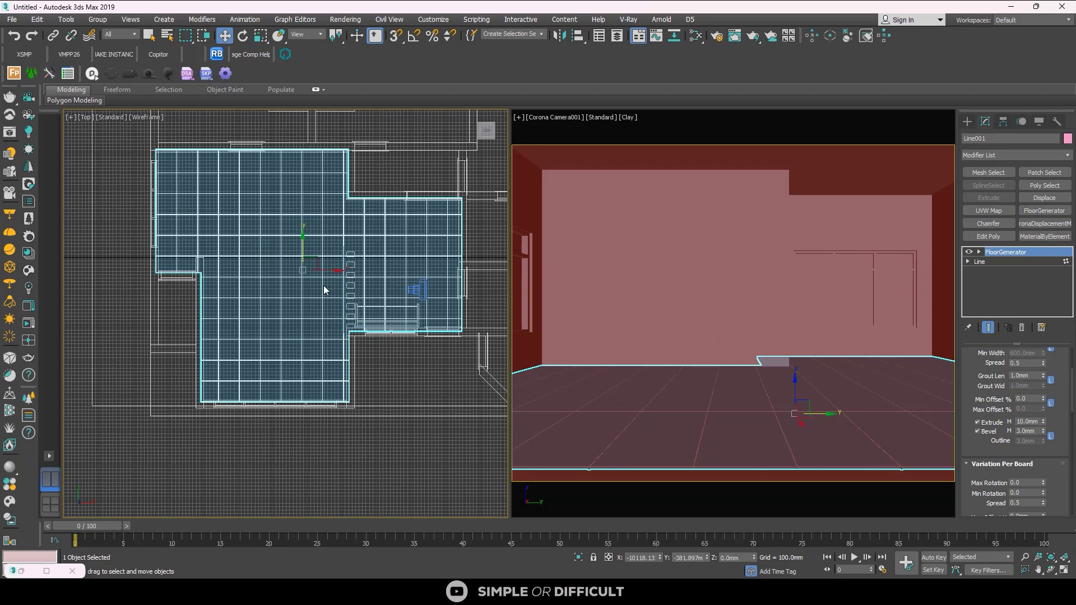
scroll(298, 260, down, 3)
scroll(224, 212, up, 4)
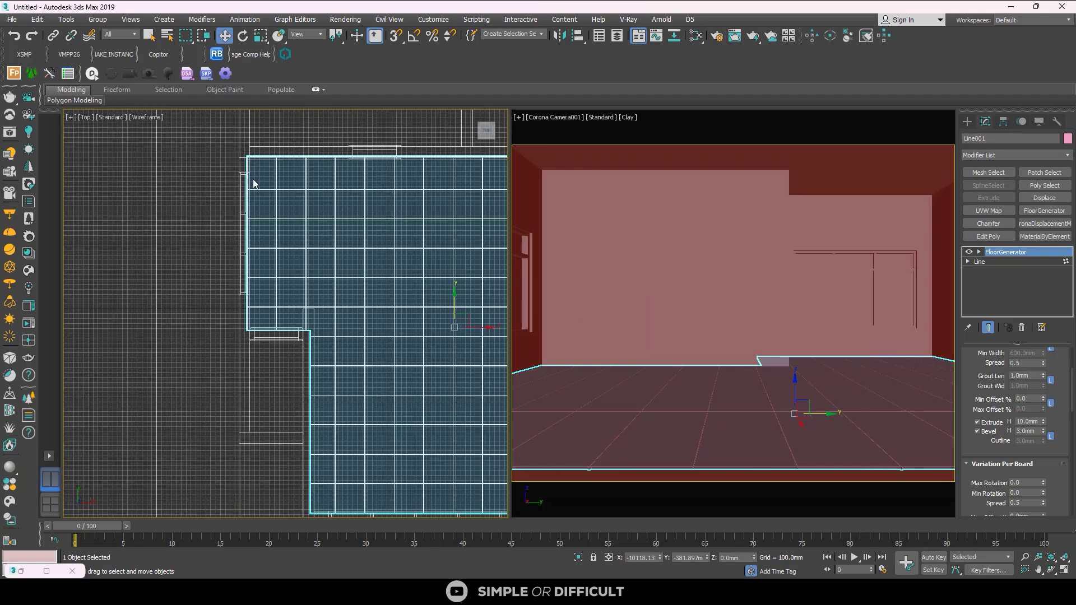
scroll(255, 185, down, 8)
click(295, 325)
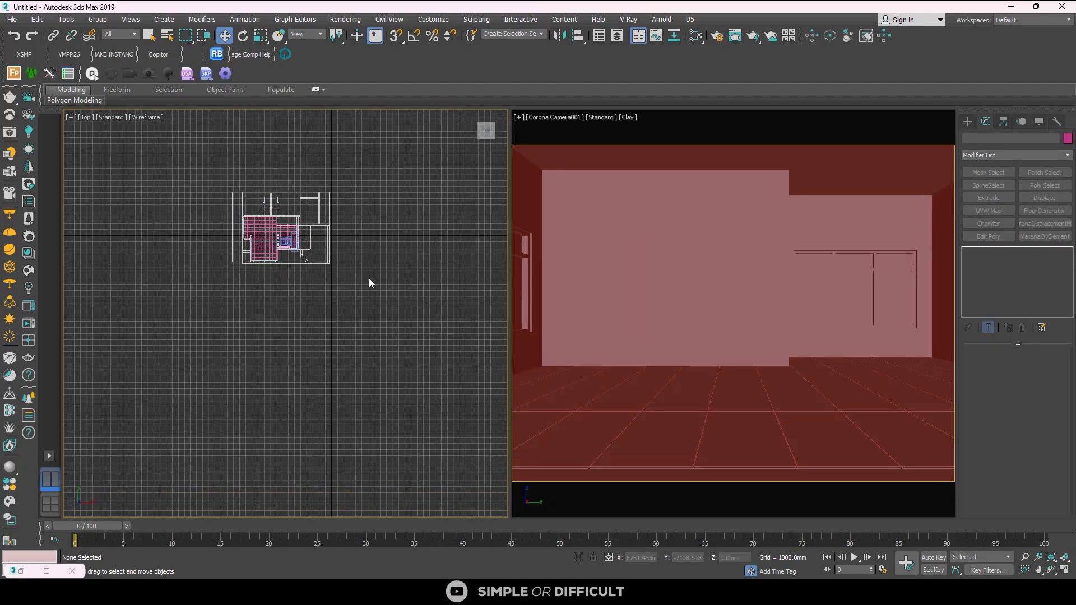
middle_drag(319, 245, 337, 274)
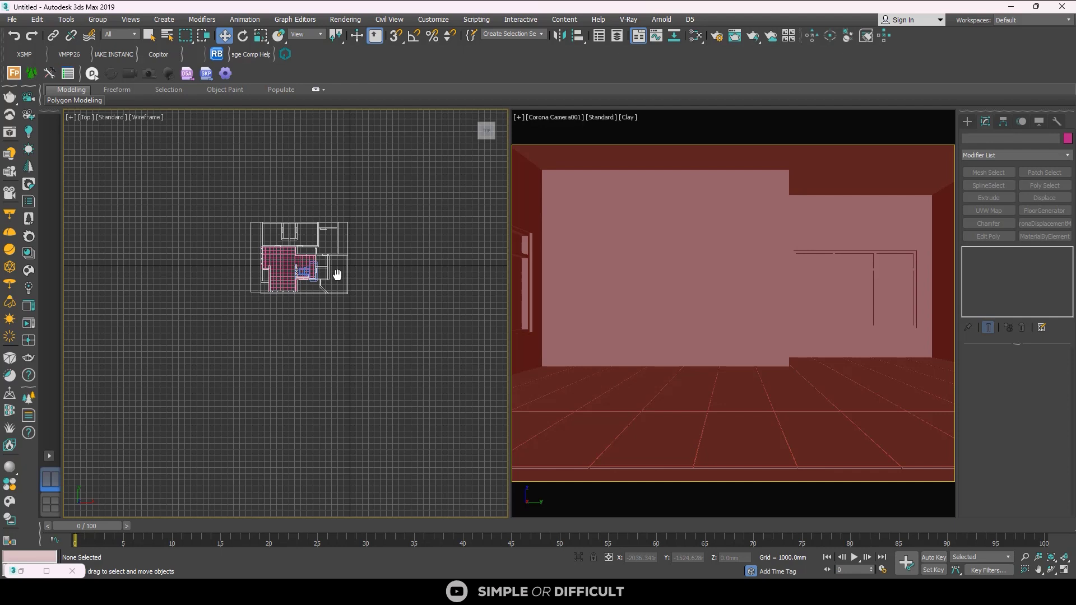
scroll(330, 274, up, 2)
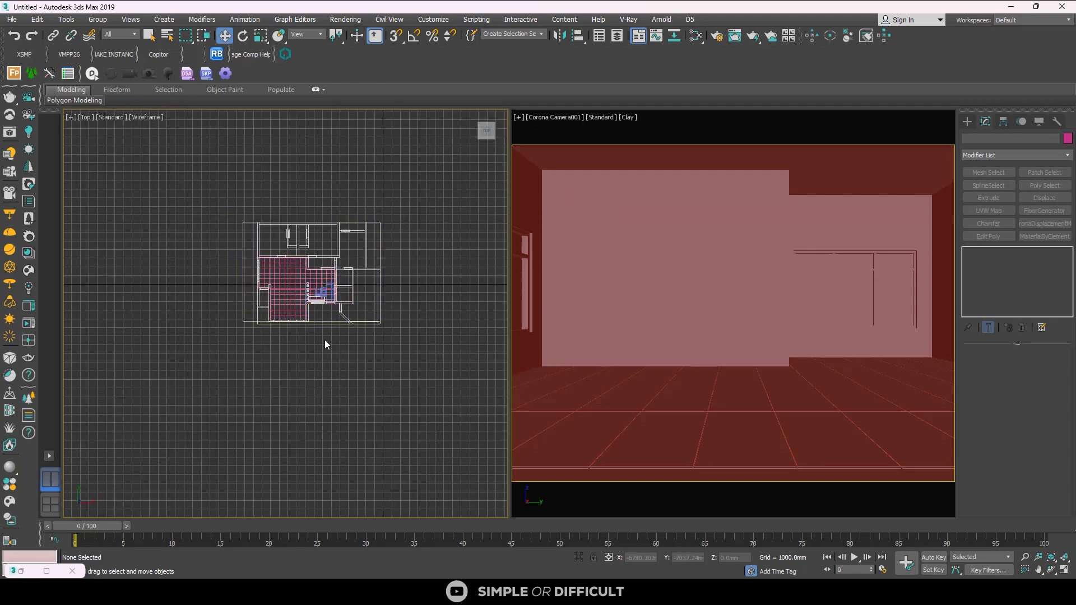
Create a targeted Corona Sun outside the building in front of the tiled room, aimed at its front wall
click(968, 123)
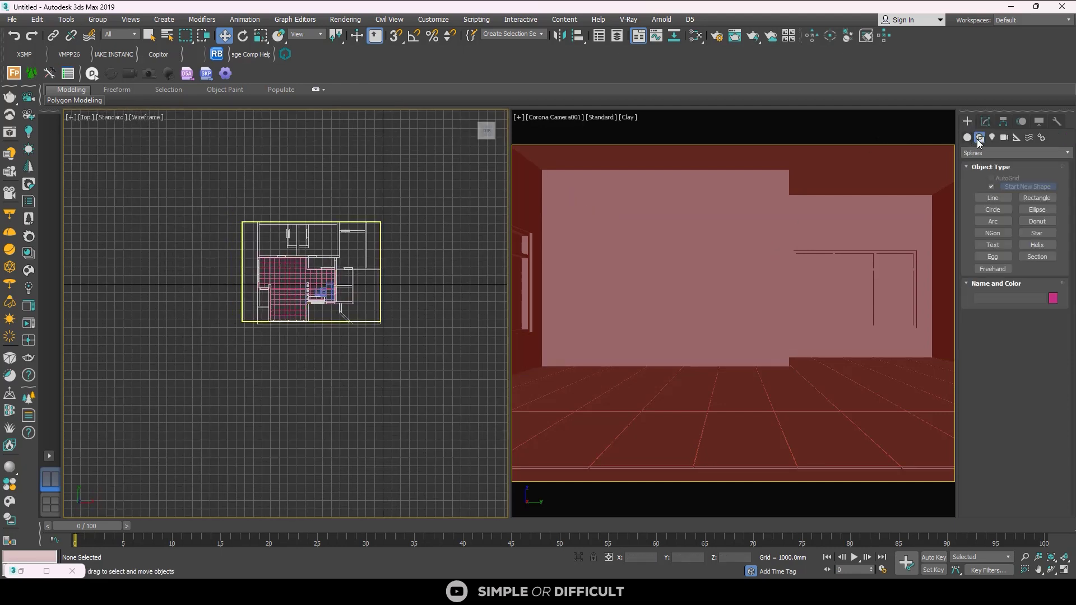
click(994, 138)
click(1035, 152)
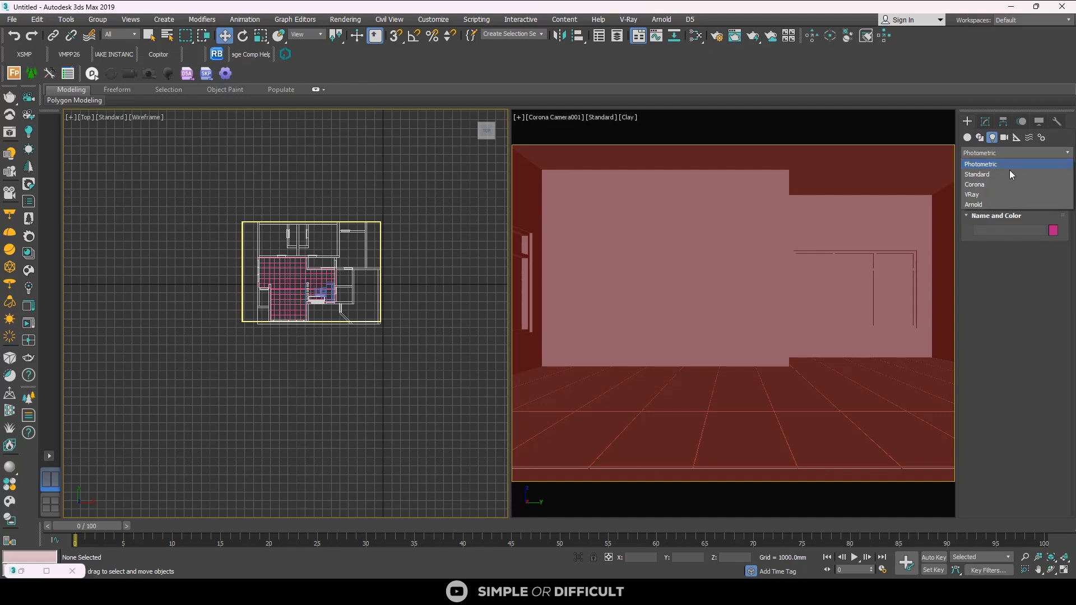
click(993, 185)
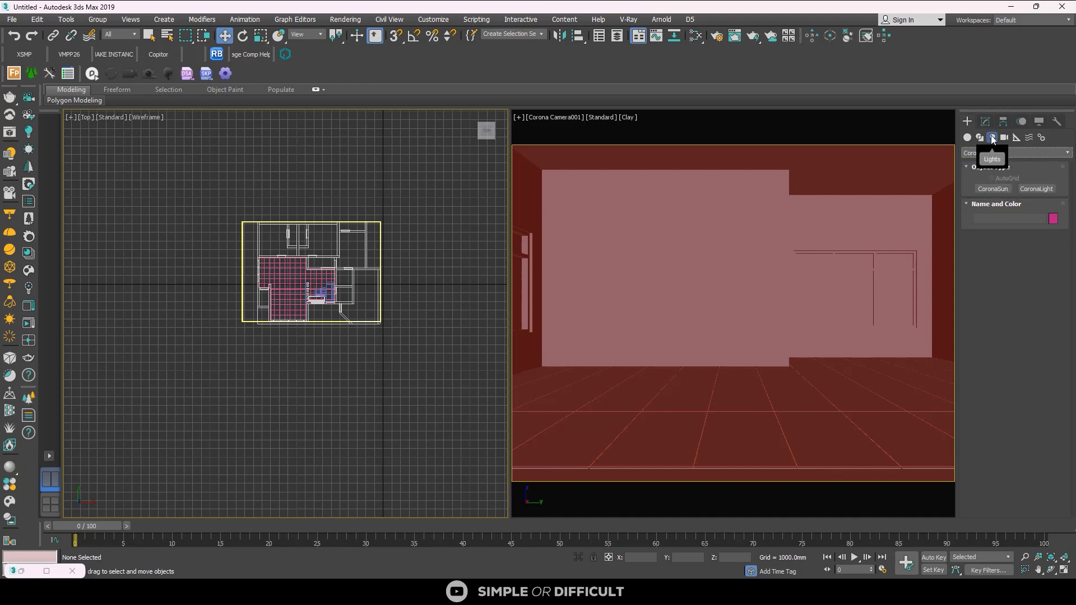
click(1030, 152)
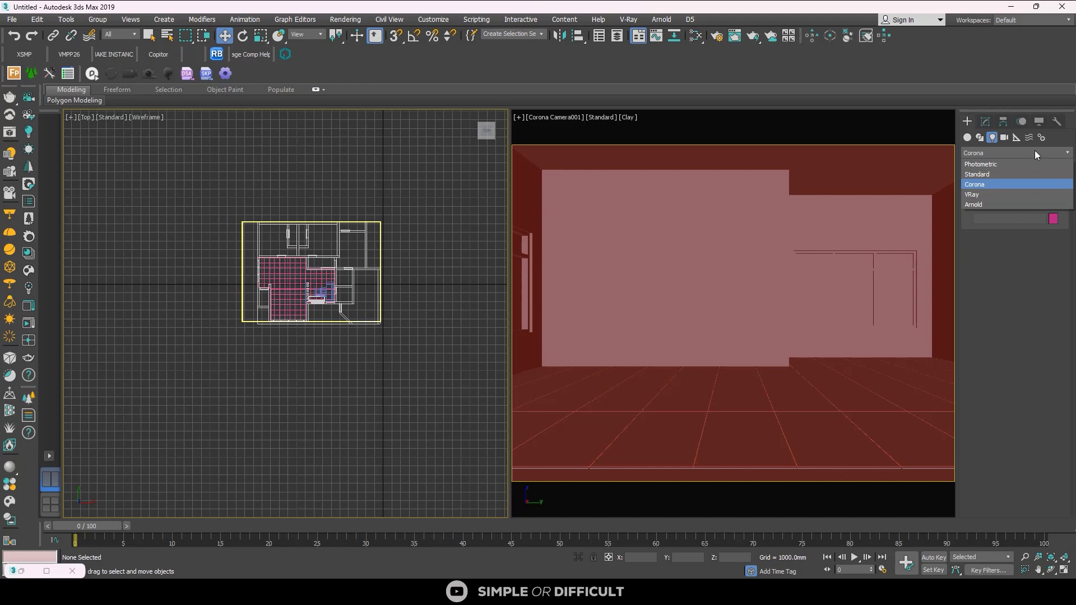
click(1035, 153)
click(998, 188)
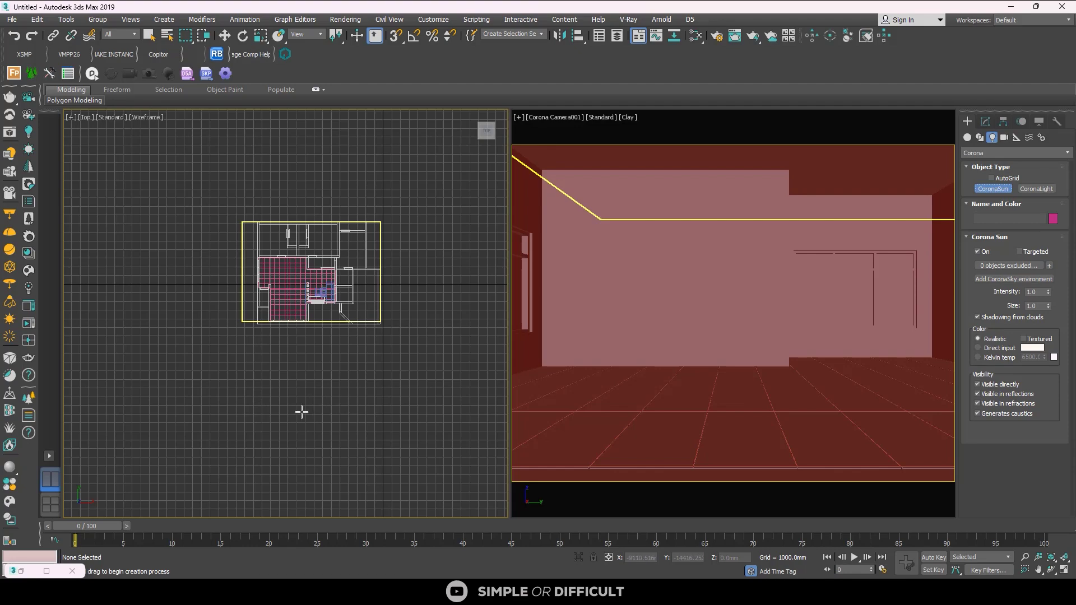
drag(290, 415, 284, 326)
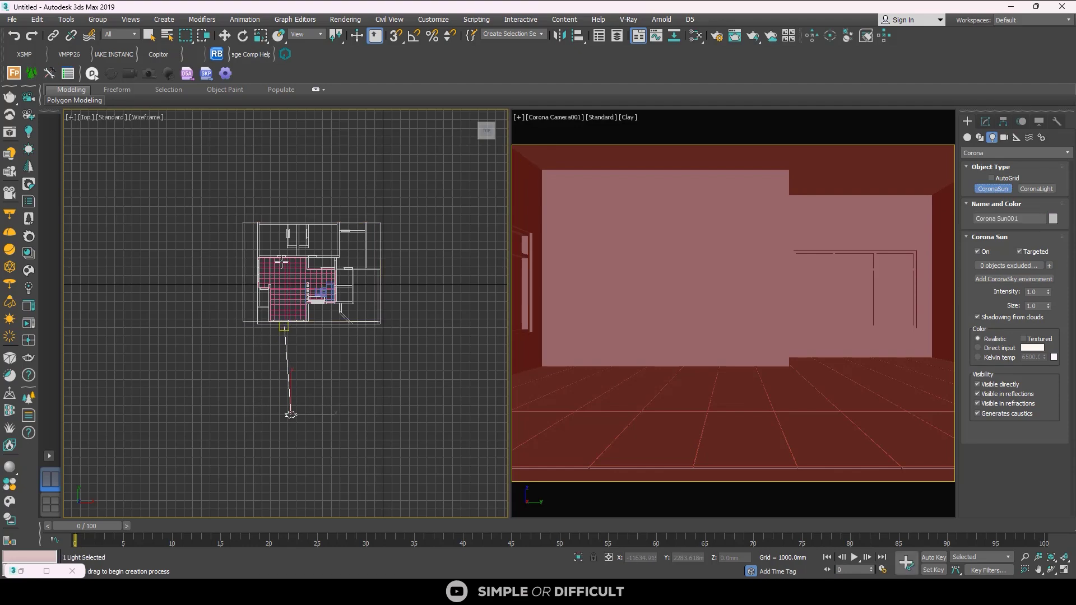
alt+middle_drag(284, 424, 345, 354)
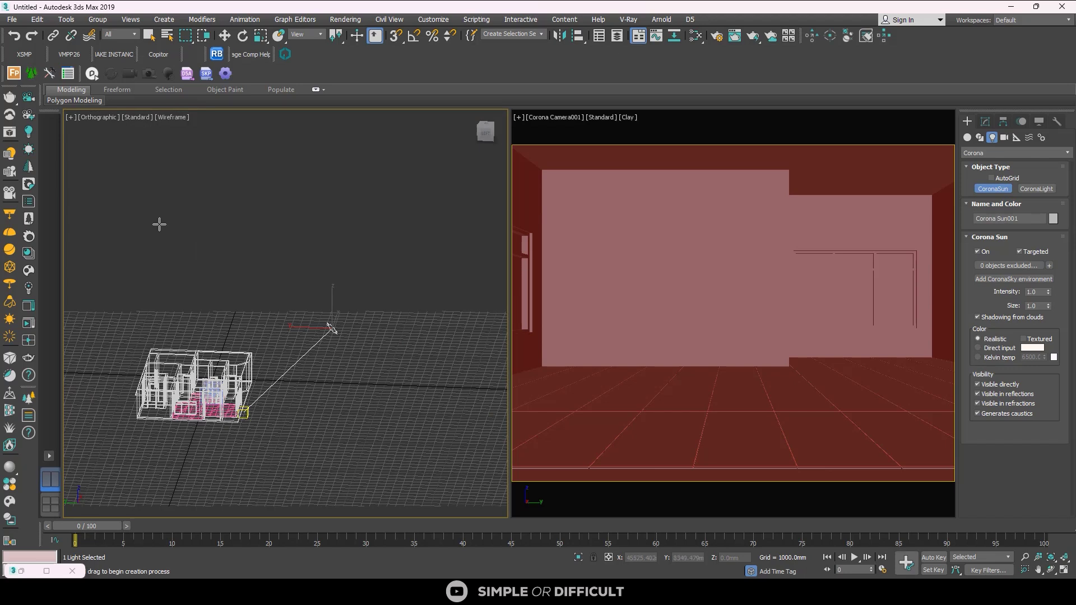
click(224, 35)
click(295, 187)
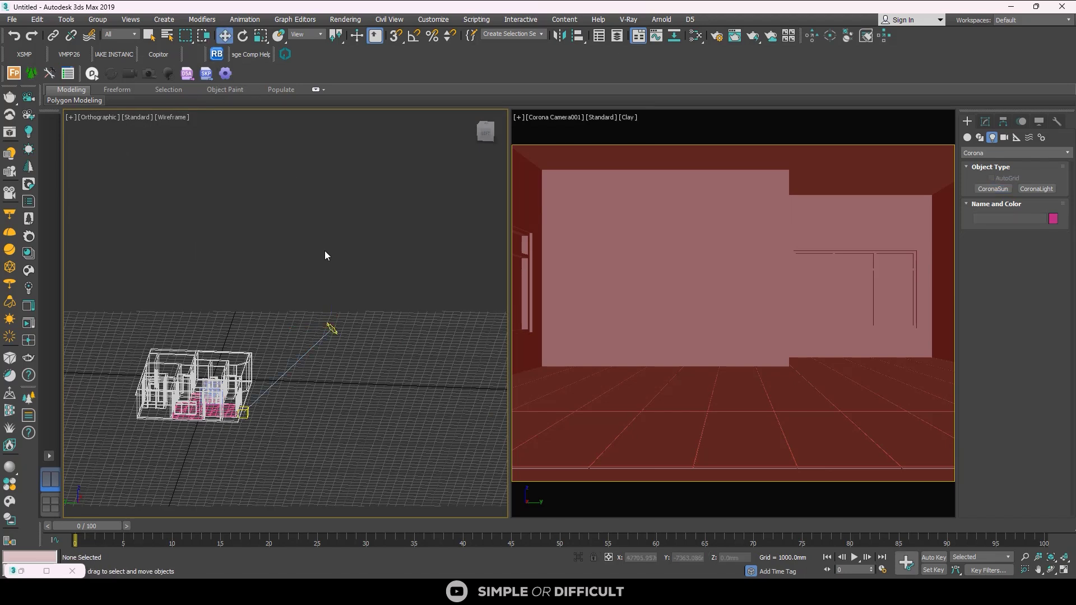
Start a Corona interactive render of the camera view and place the frame buffer clear of the orthographic view
click(29, 306)
click(747, 246)
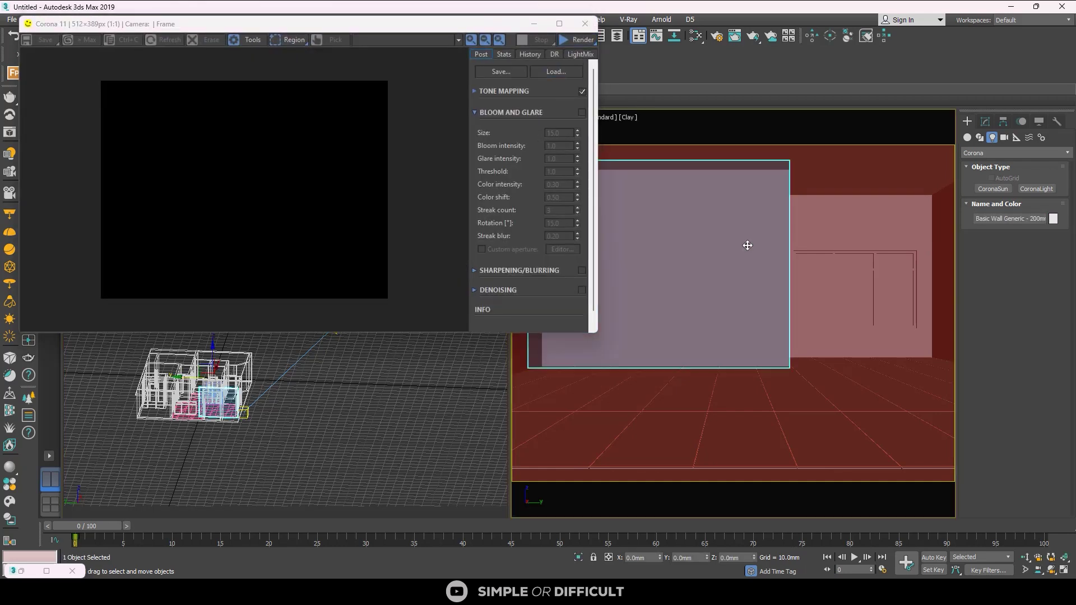
click(569, 38)
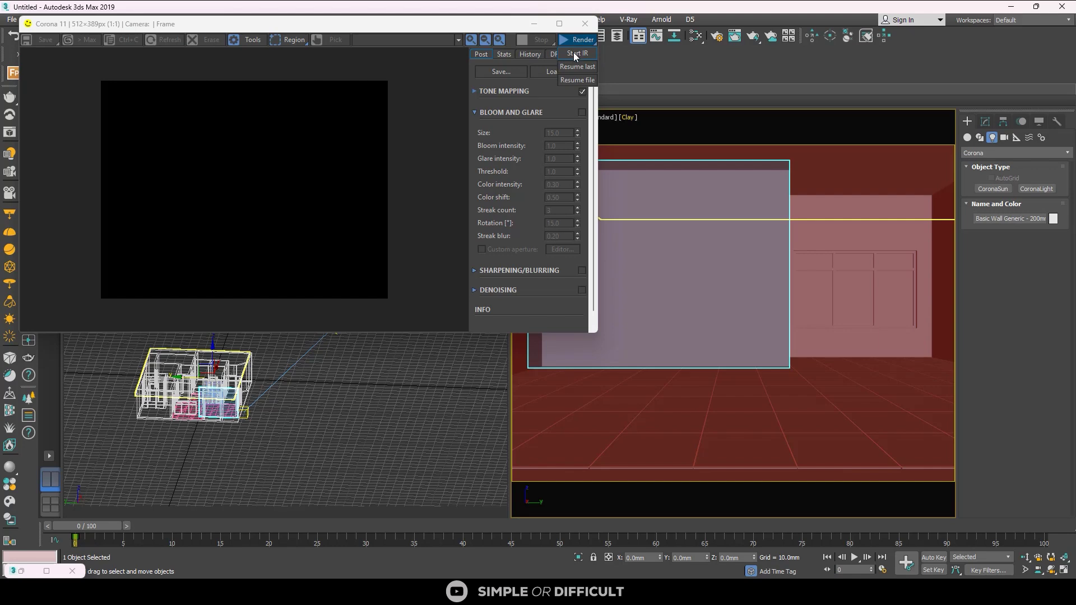
click(573, 52)
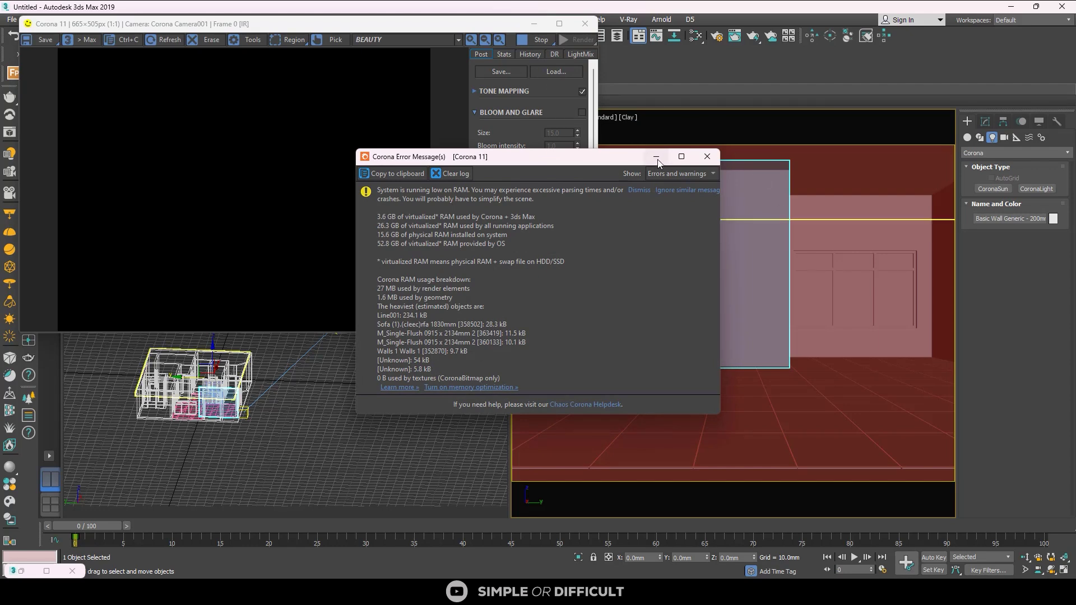
click(657, 159)
drag(461, 23, 797, 84)
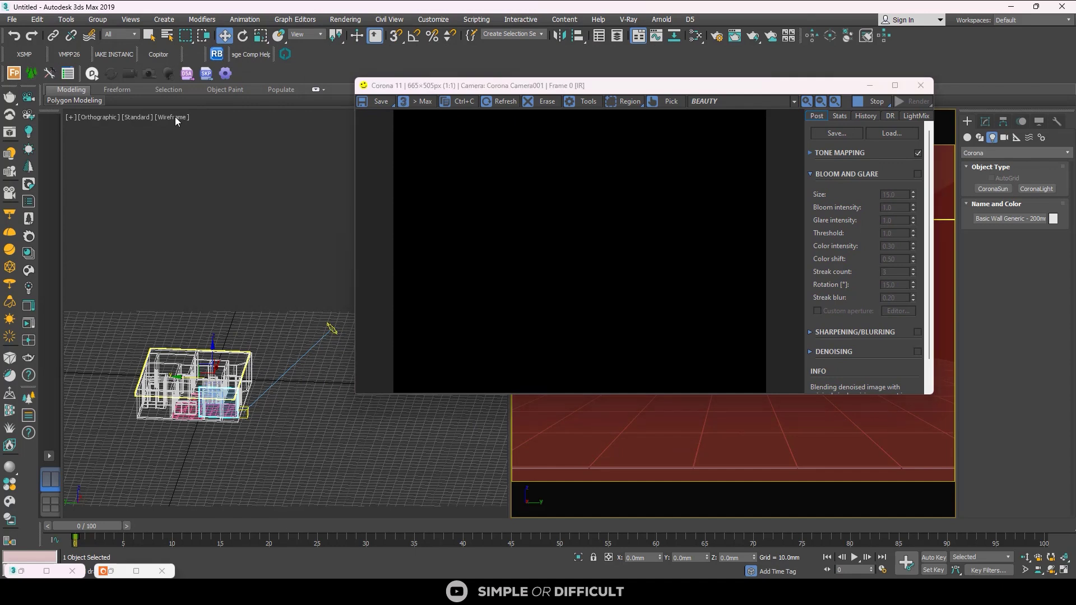
Check the interactive render in both the orthographic and camera views, then stop rendering
click(199, 117)
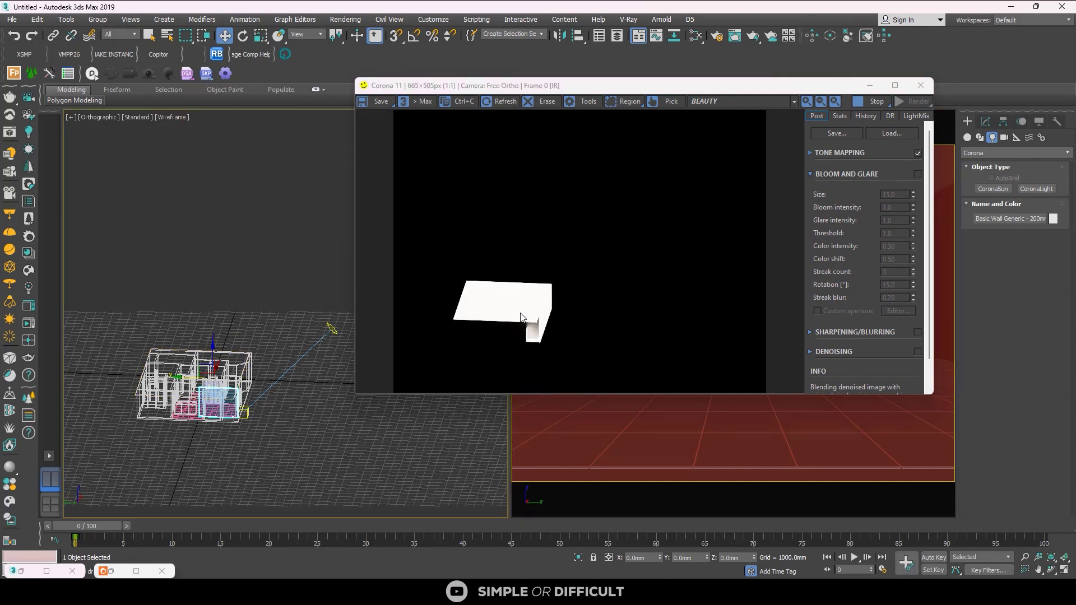
click(640, 457)
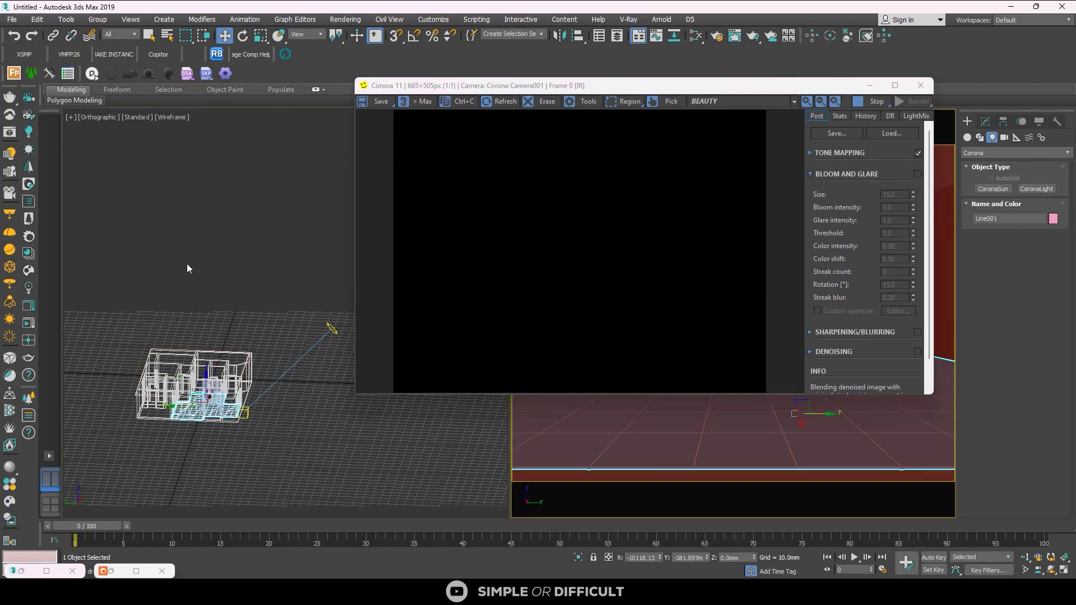
click(860, 103)
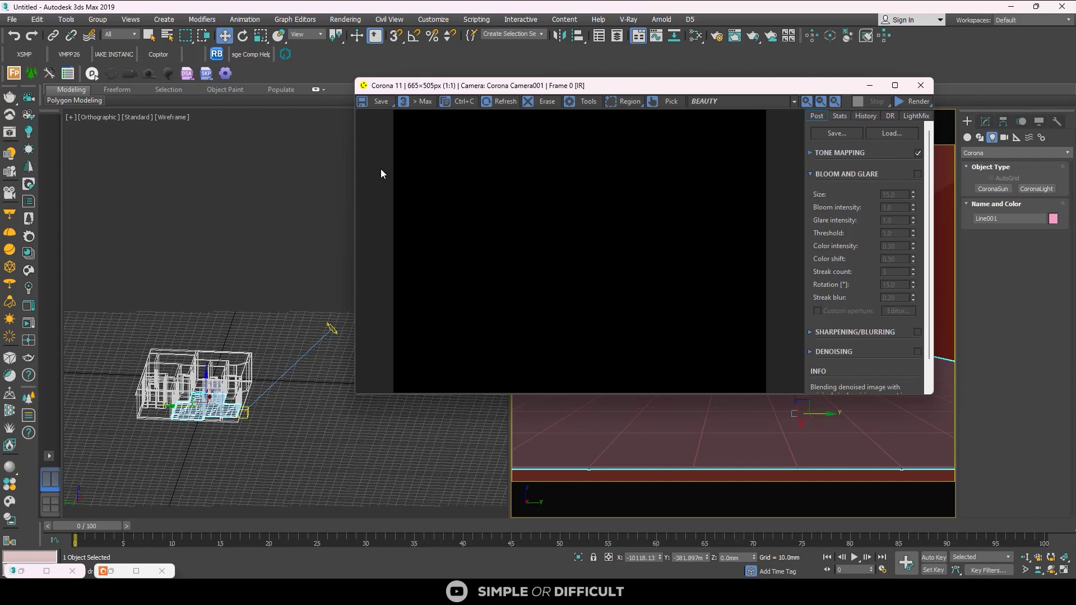
Switch the orthographic view to Default Shading and enlarge the building
click(176, 117)
click(216, 128)
scroll(175, 394, up, 5)
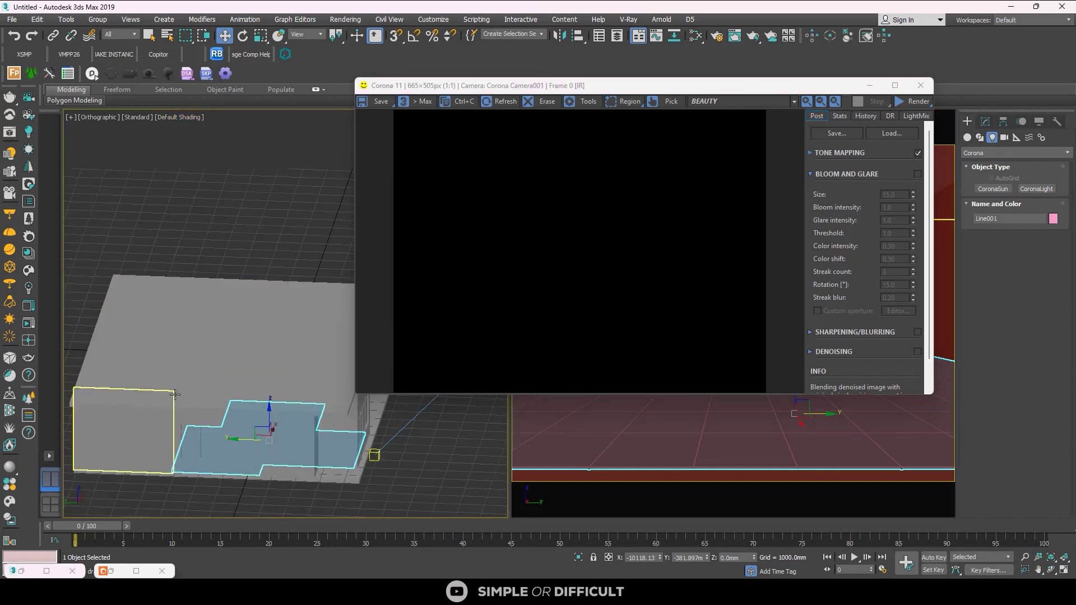
Select a glass pane in the room's large window together with all similar panes in the model
scroll(175, 394, up, 10)
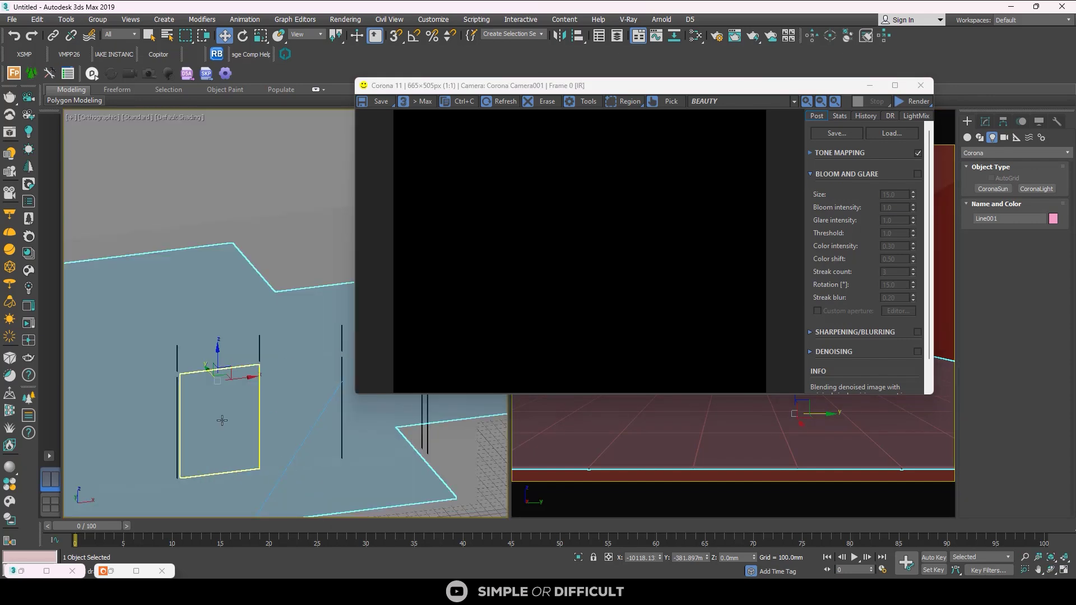
click(222, 421)
right_click(220, 419)
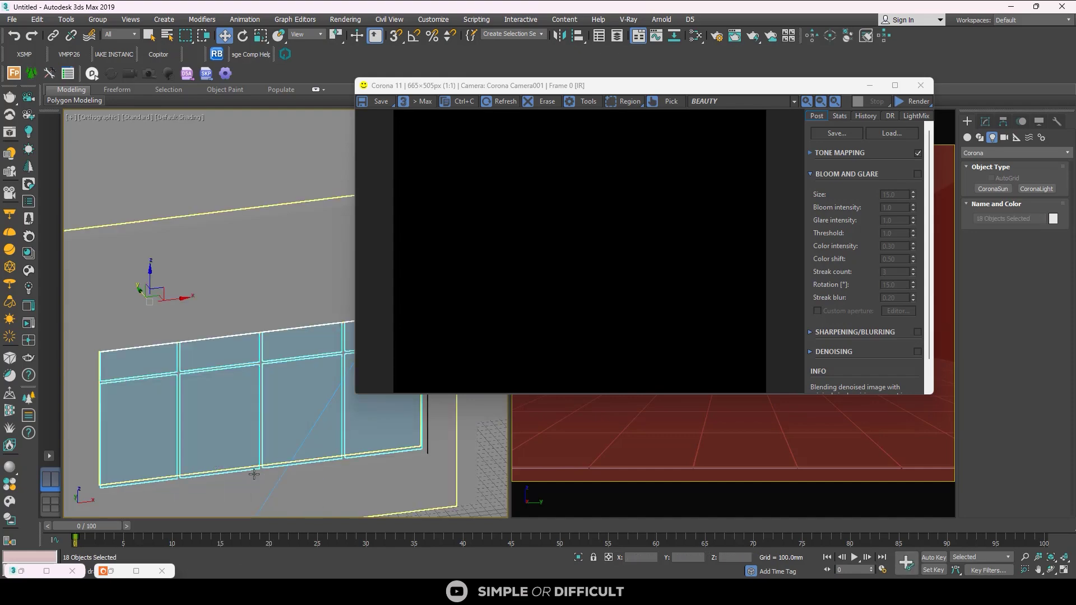
click(246, 475)
scroll(262, 415, down, 8)
alt+middle_drag(263, 415, 92, 340)
Assign the Glass Clear material from the Corona Material Library's Glass category to the selected window panes
click(31, 252)
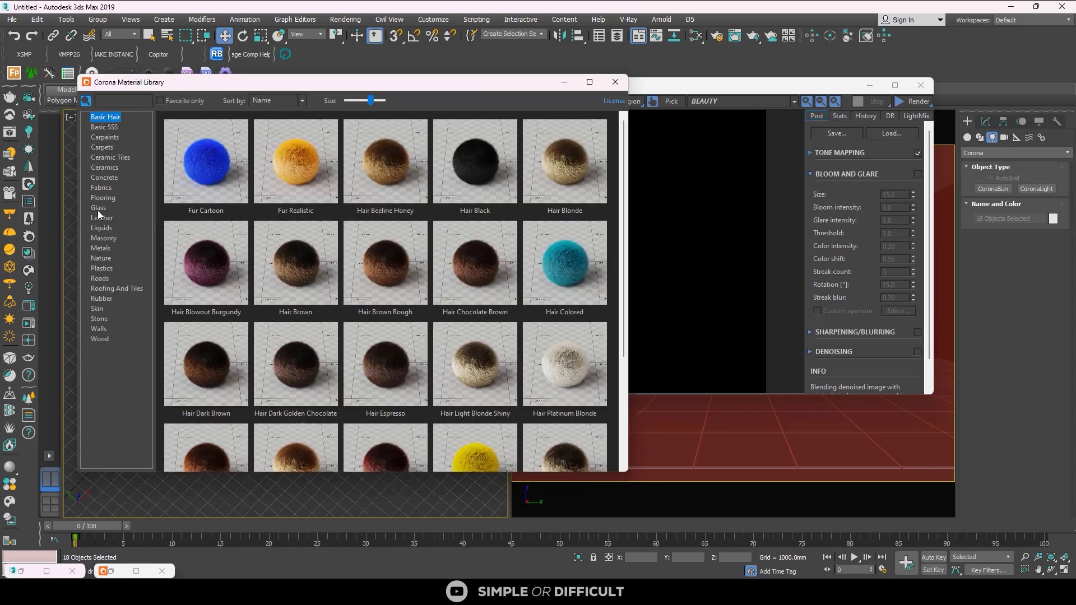
click(98, 210)
right_click(212, 260)
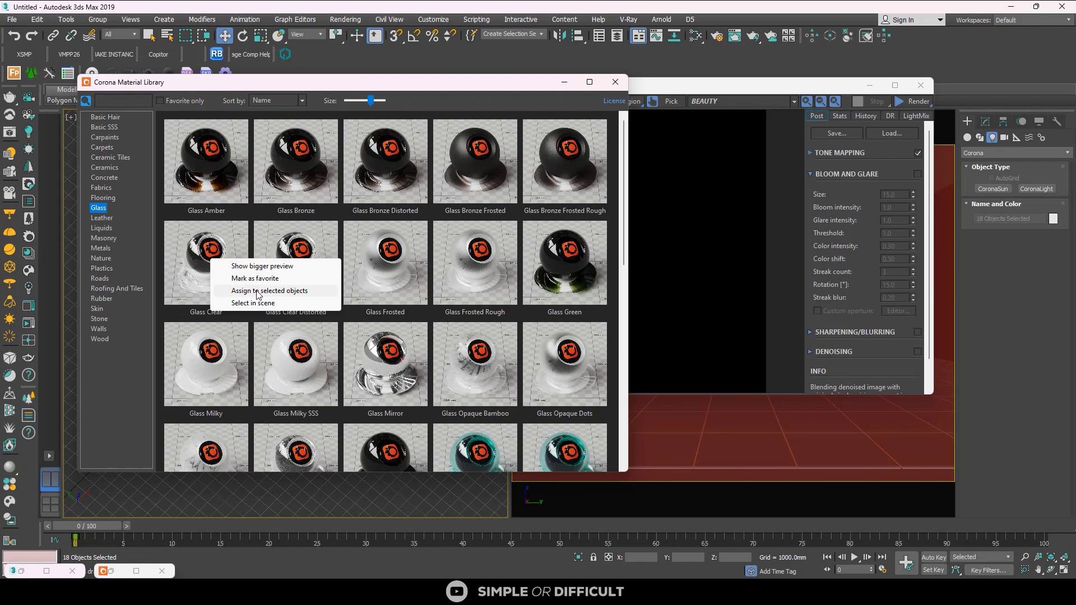
click(261, 292)
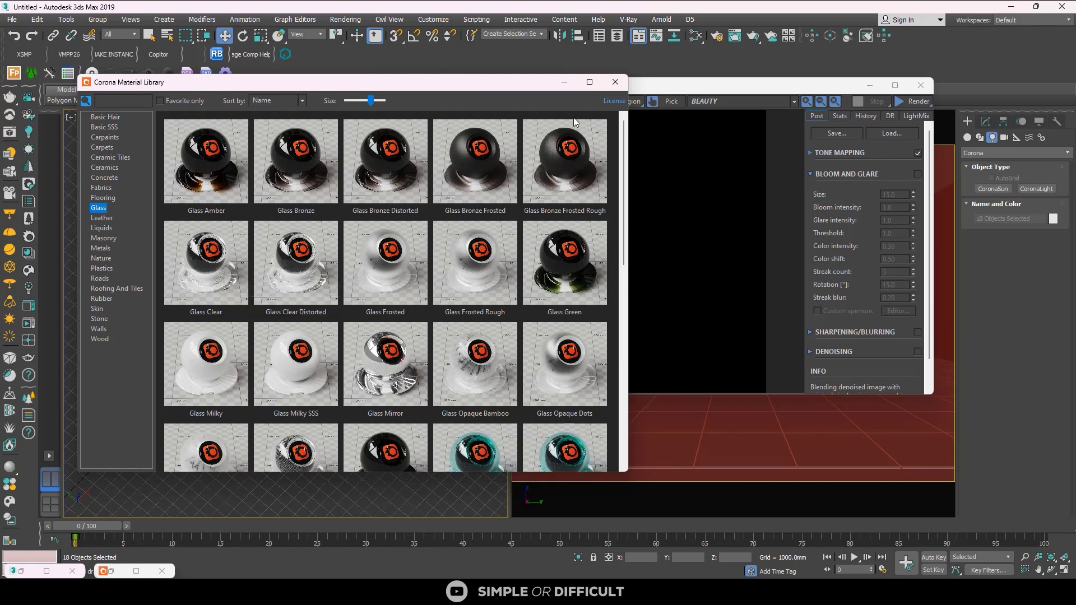
click(616, 83)
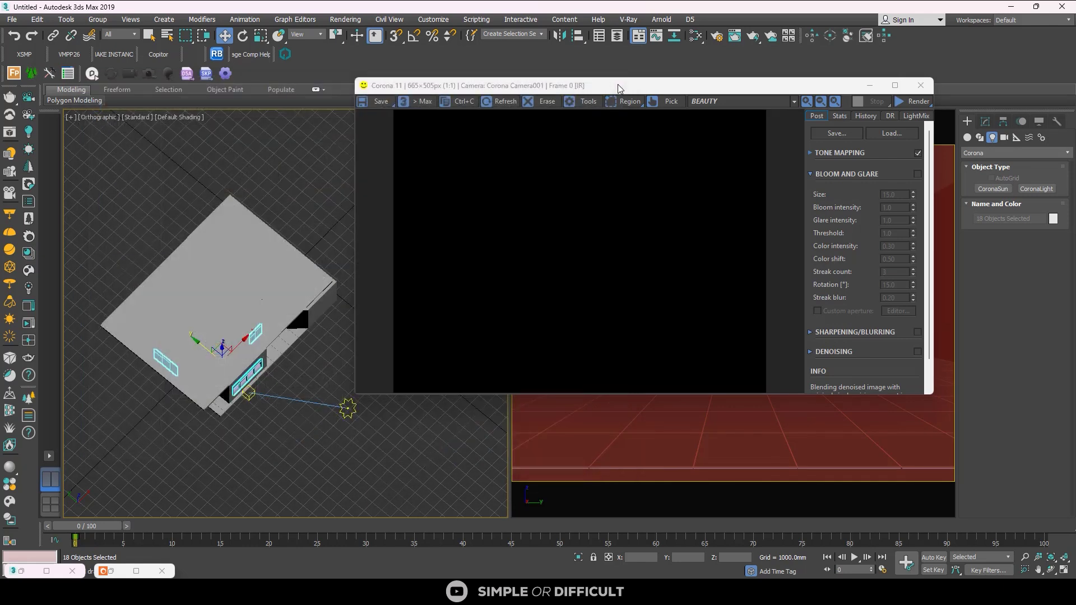
Move the frame buffer off the camera view, start the interactive render and compare the camera view with the orthographic view
click(695, 414)
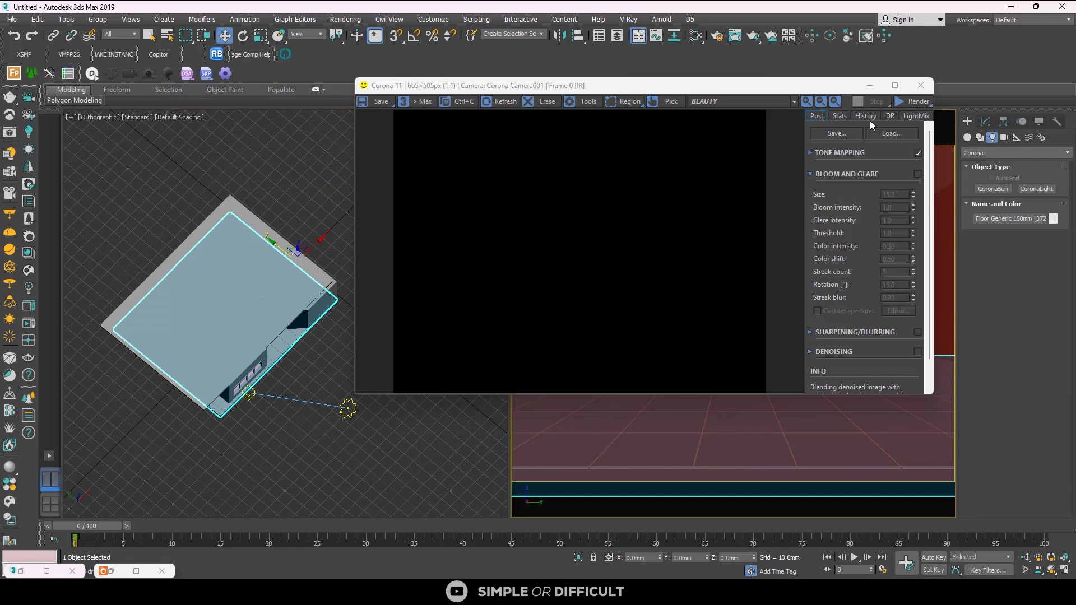
drag(753, 89, 538, 86)
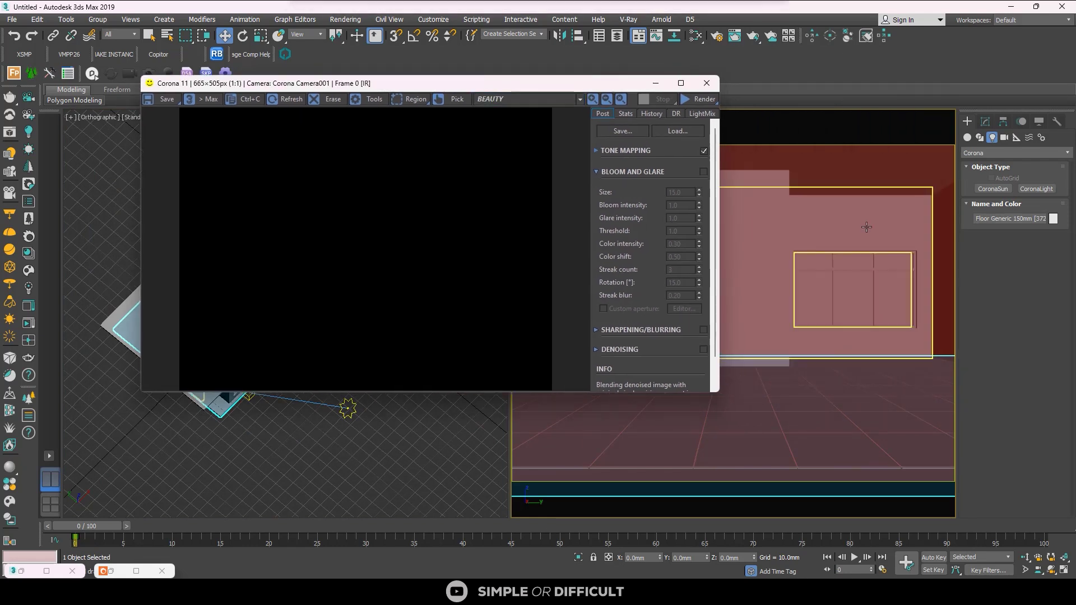
click(713, 103)
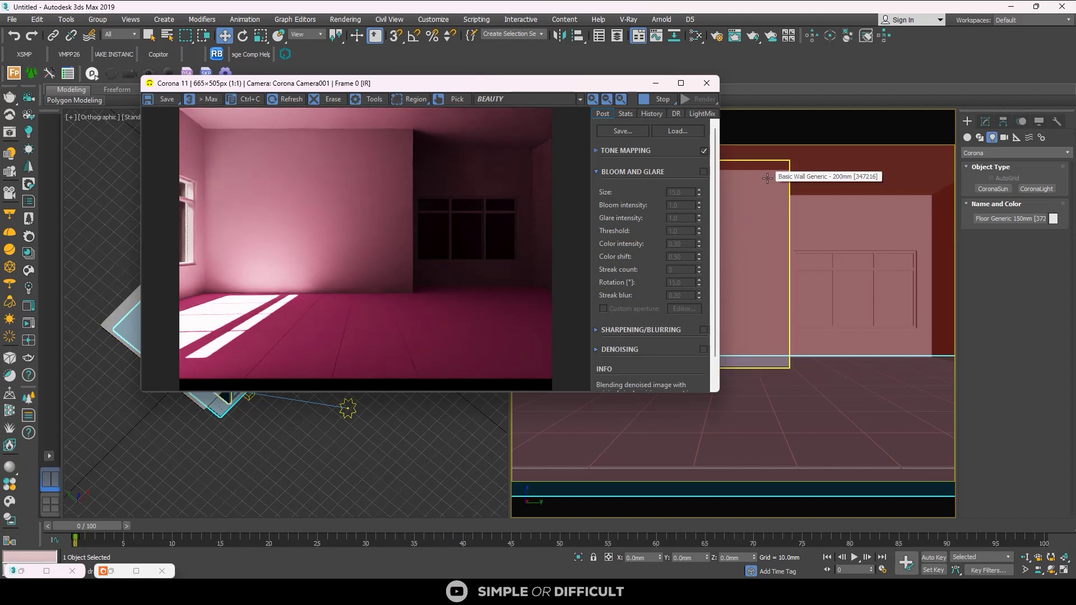
click(399, 468)
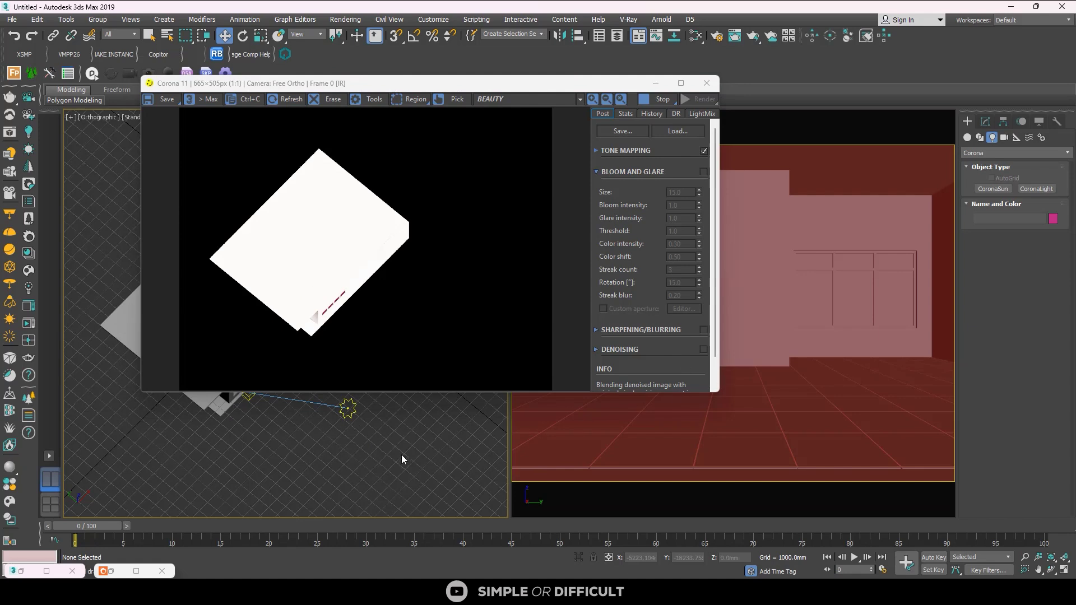
click(567, 427)
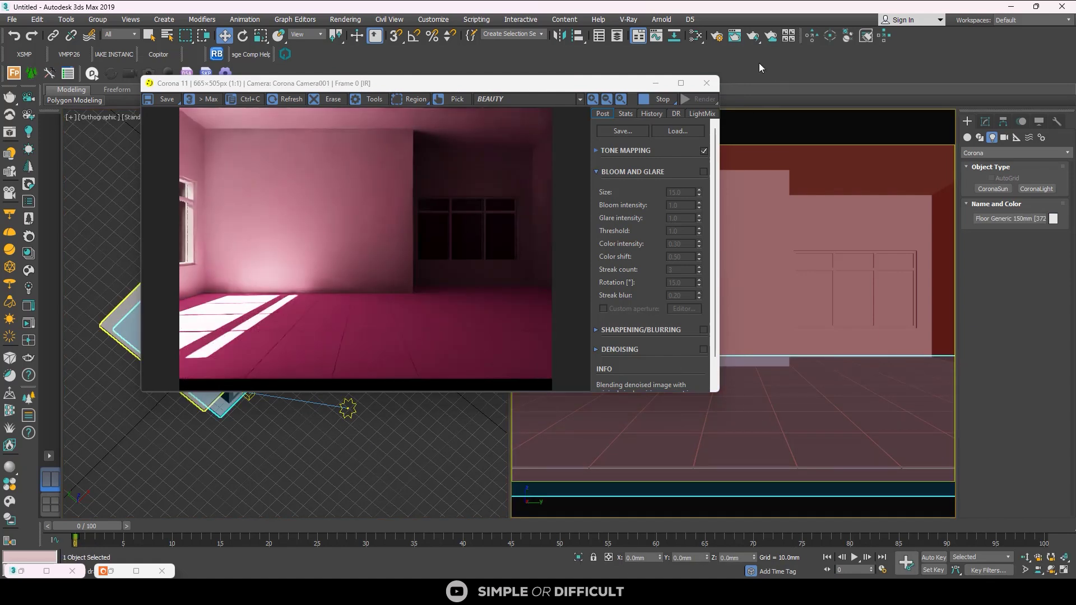
In the render setup, lock rendering to Corona Camera001 and set interactive denoising during rendering to None
click(717, 37)
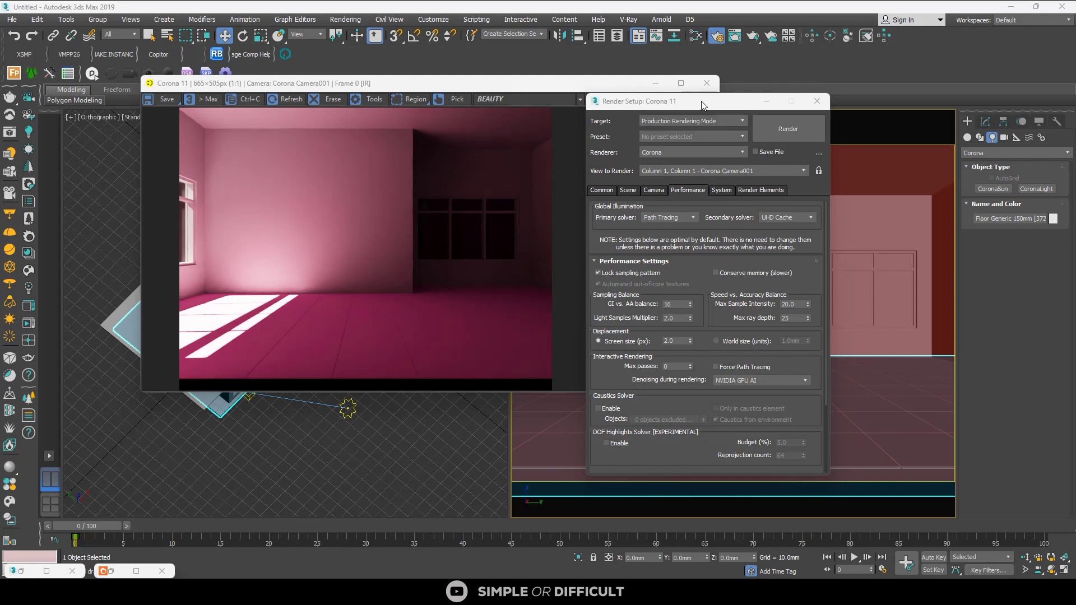
click(865, 238)
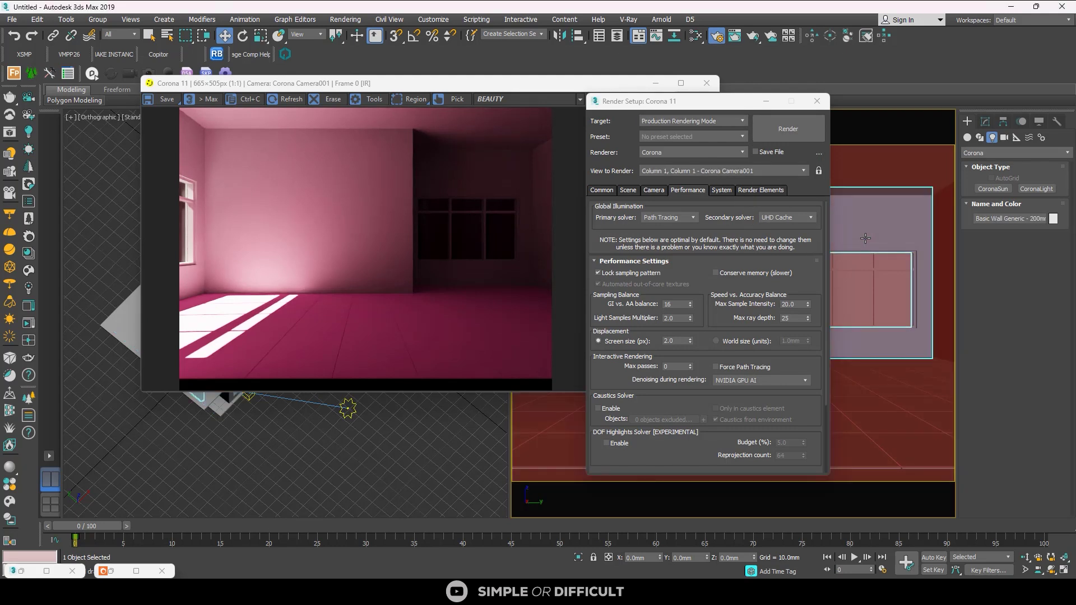
click(819, 171)
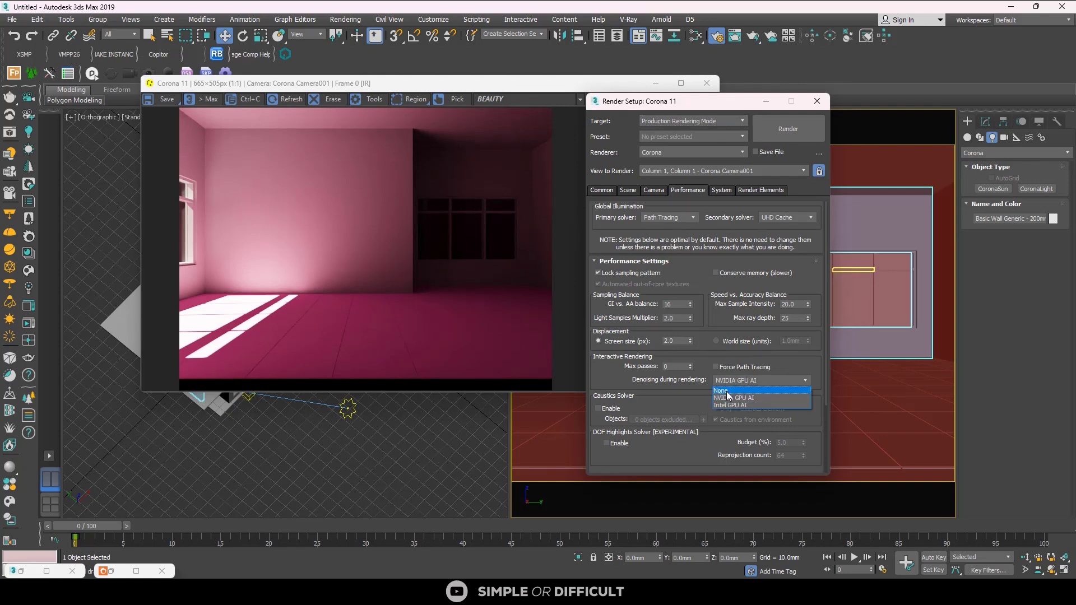
click(741, 392)
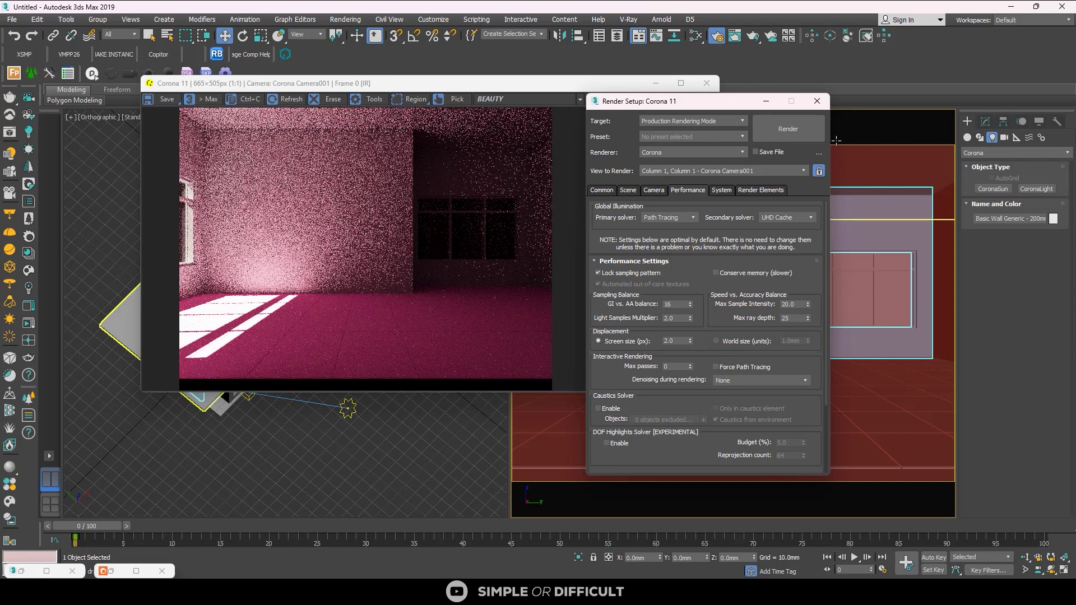
click(817, 101)
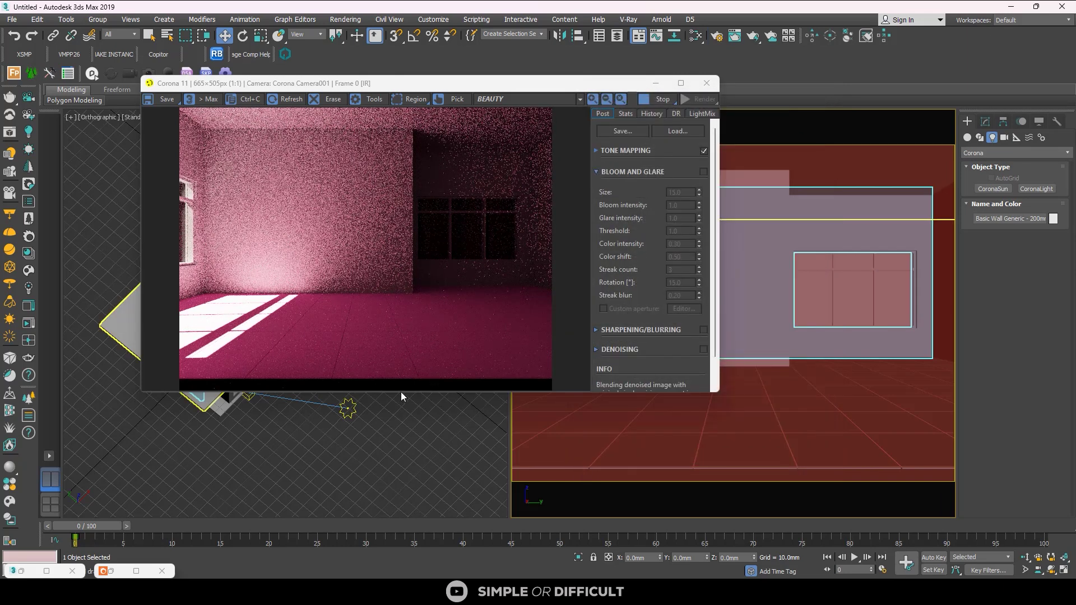
Select the Corona Sun outside the building and add a CoronaSky environment from its parameters
click(355, 409)
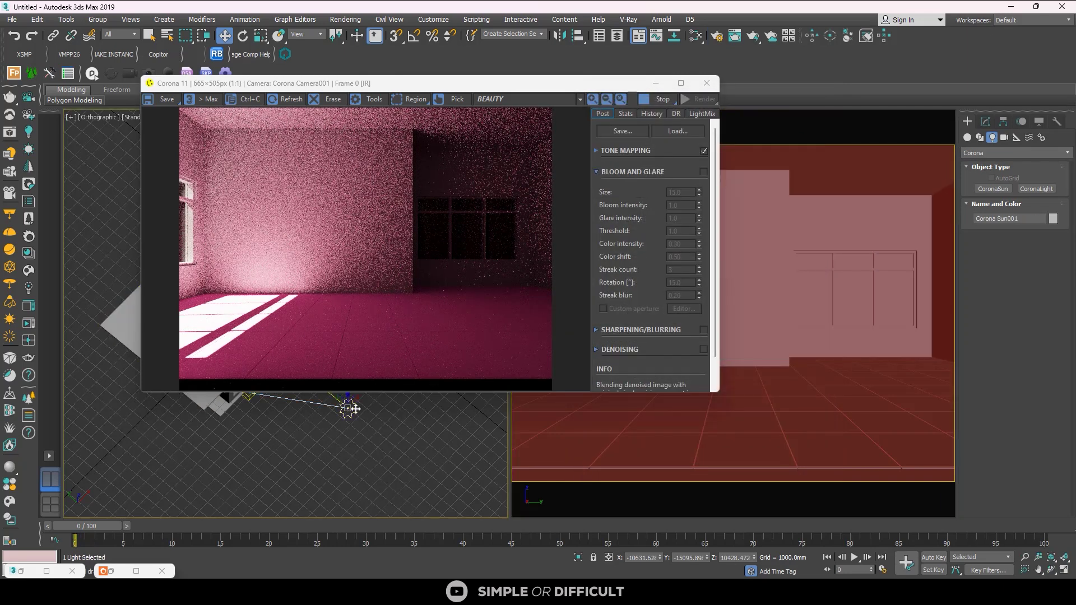
click(987, 122)
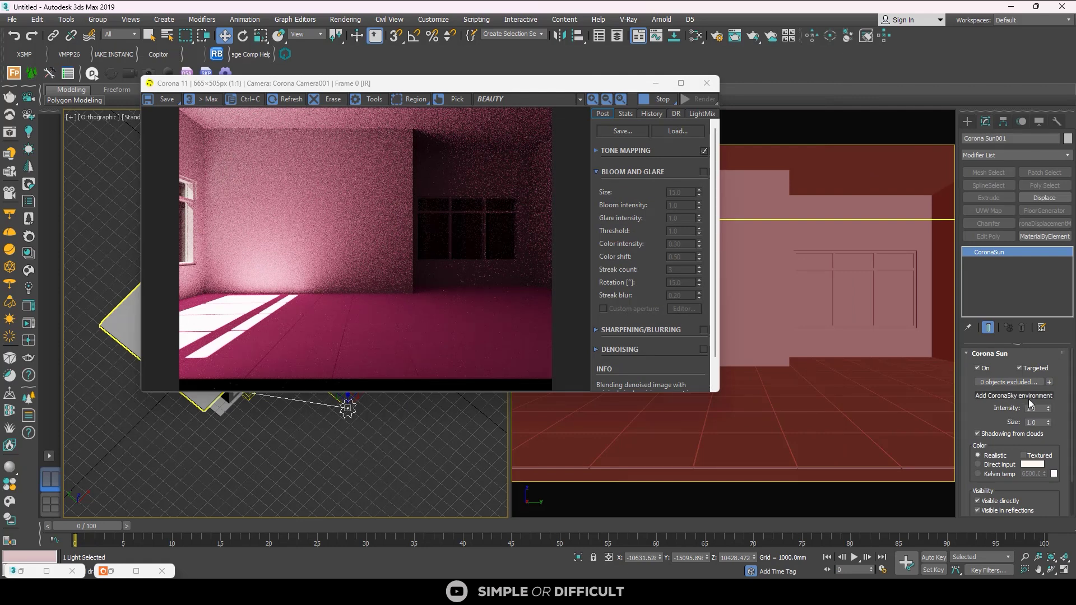
click(1020, 396)
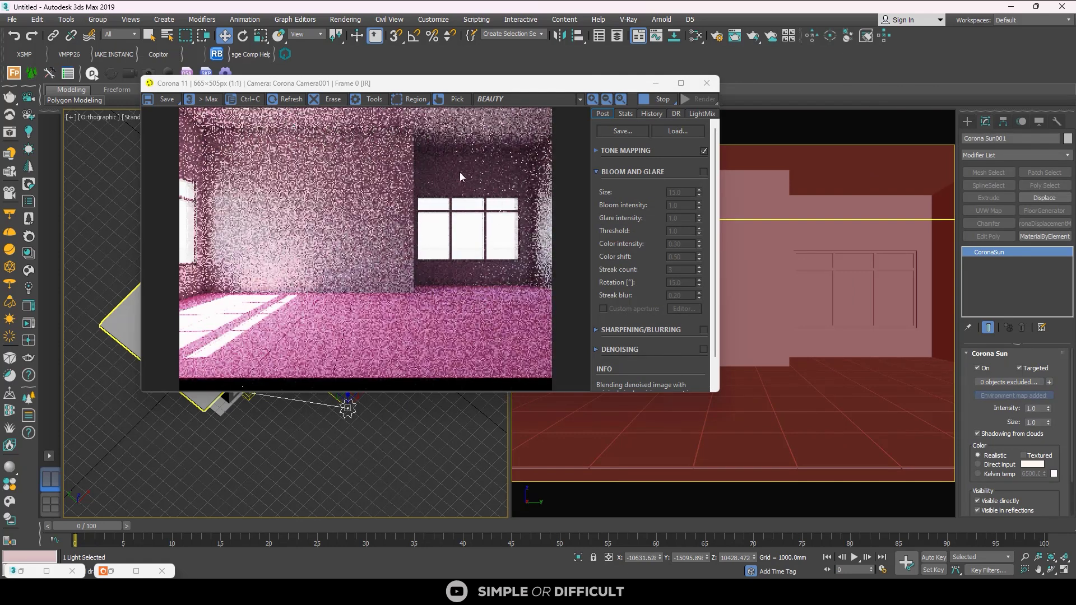
Select the FloorGenerator tile floor and assign it the CoronaLegacyMtl Material #29 from the Slate Material Editor
click(769, 394)
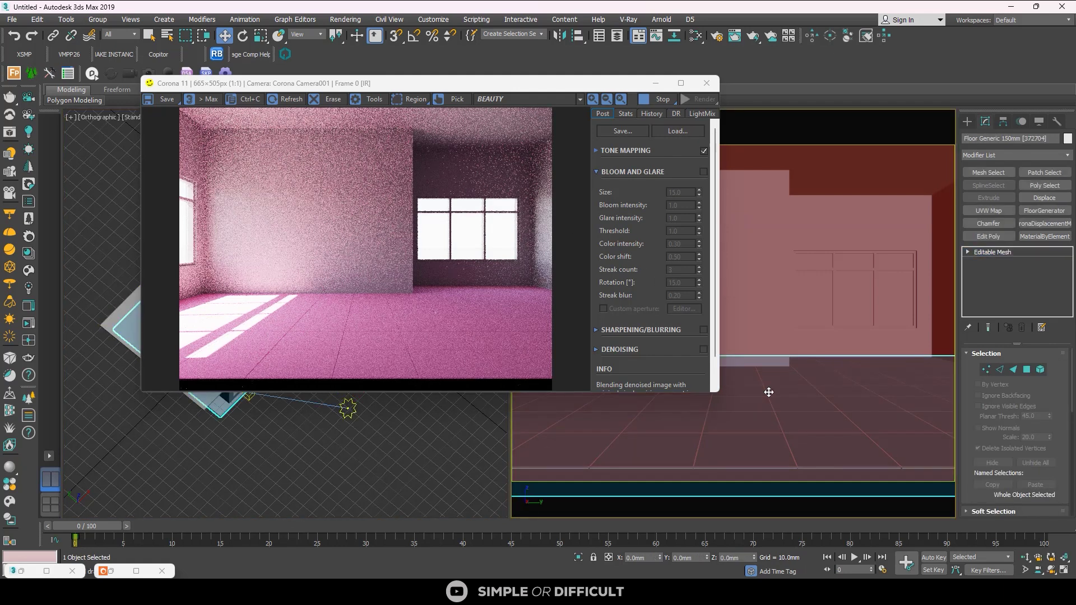
click(769, 392)
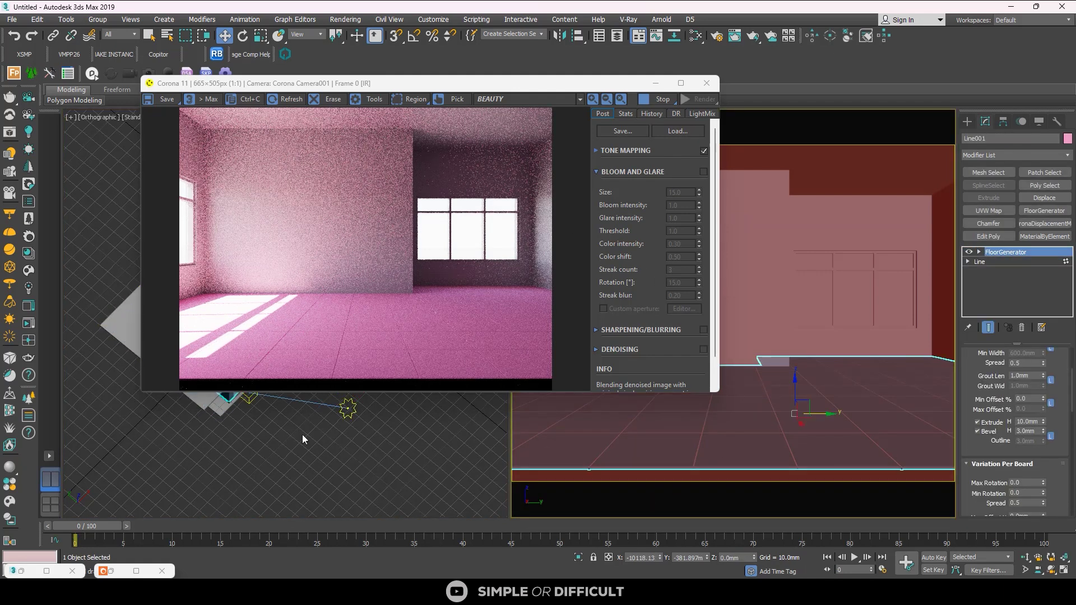
click(701, 38)
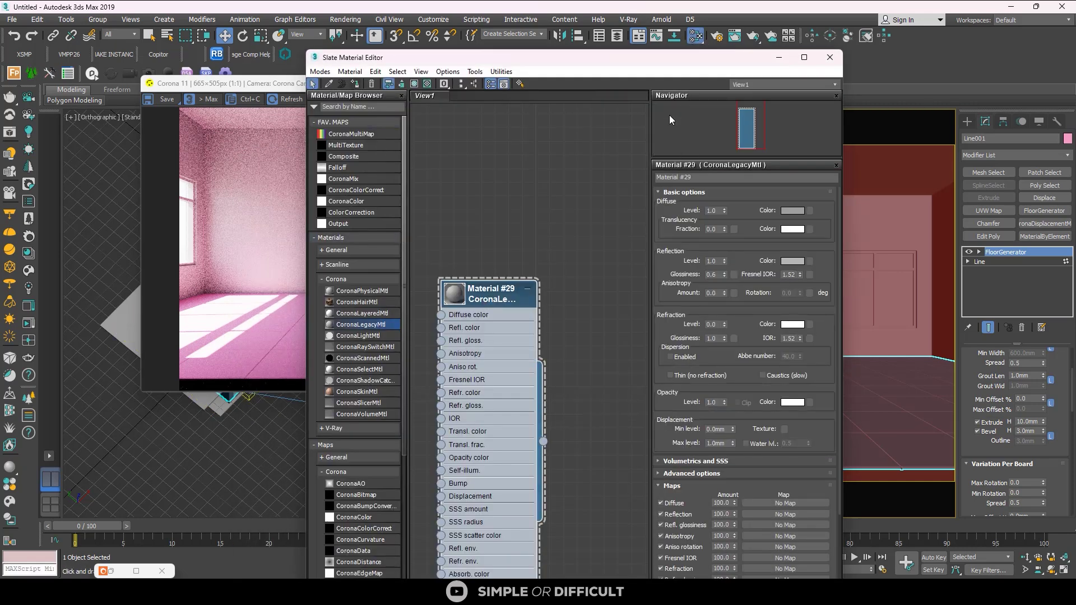
click(779, 58)
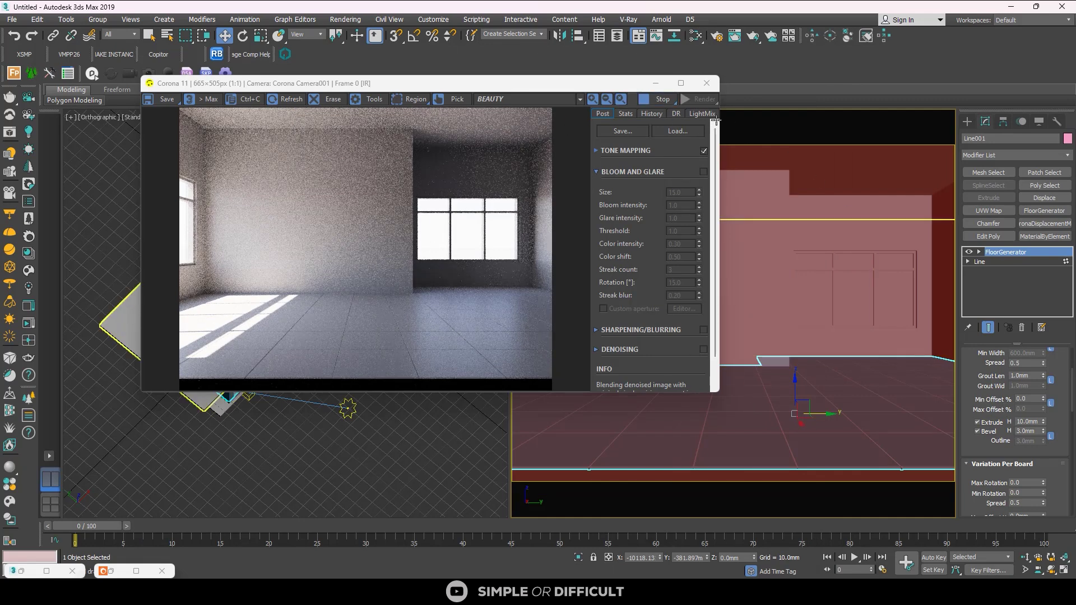
Select the render camera, set its near clipping to about 1895 mm and move it slightly to clear the clipped obstruction
drag(618, 84, 385, 112)
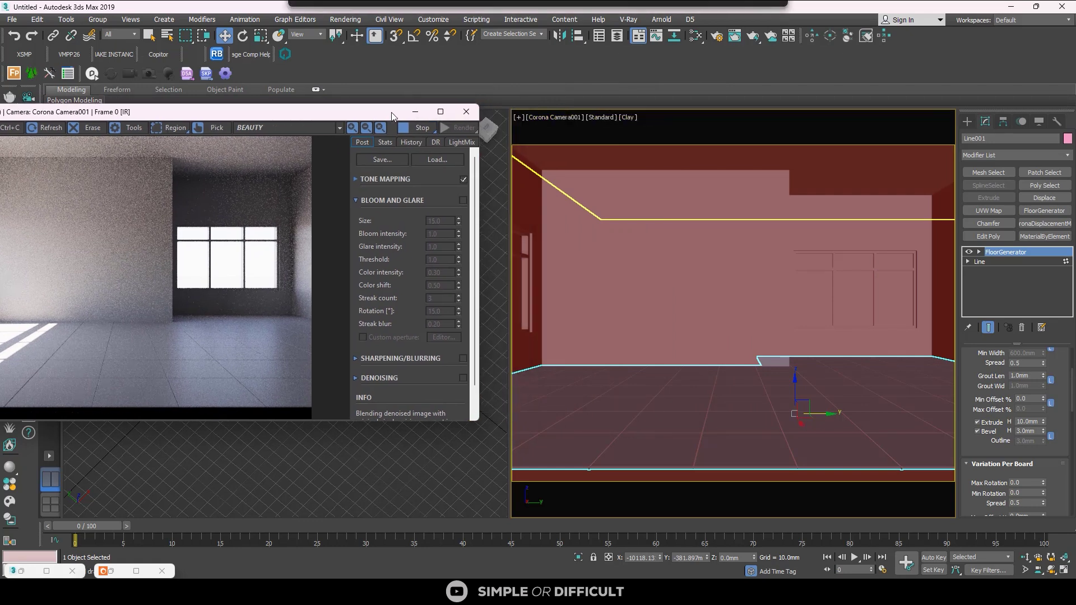
click(544, 117)
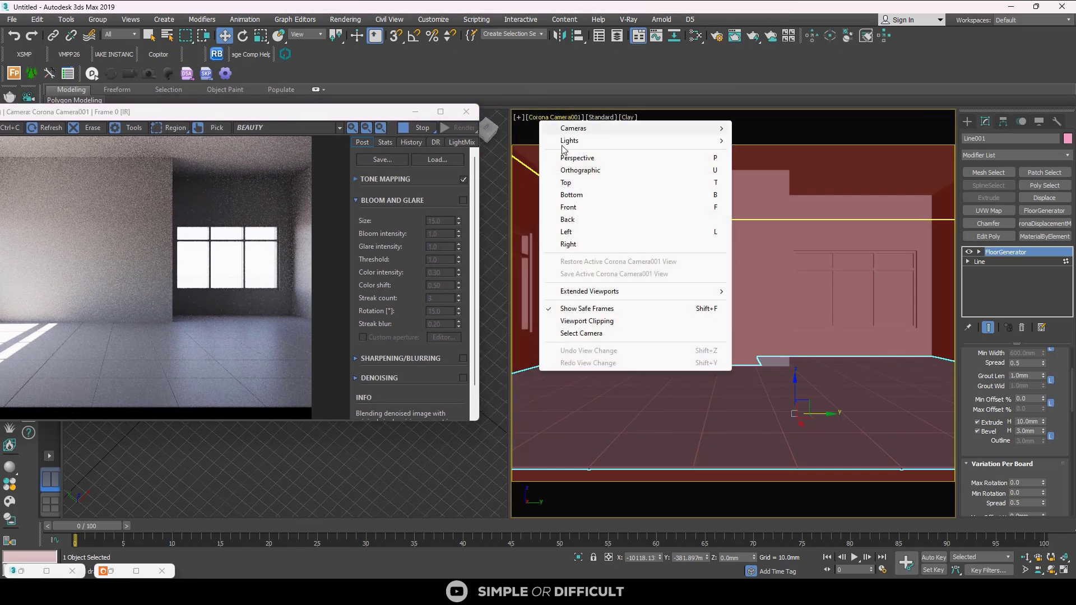
click(598, 334)
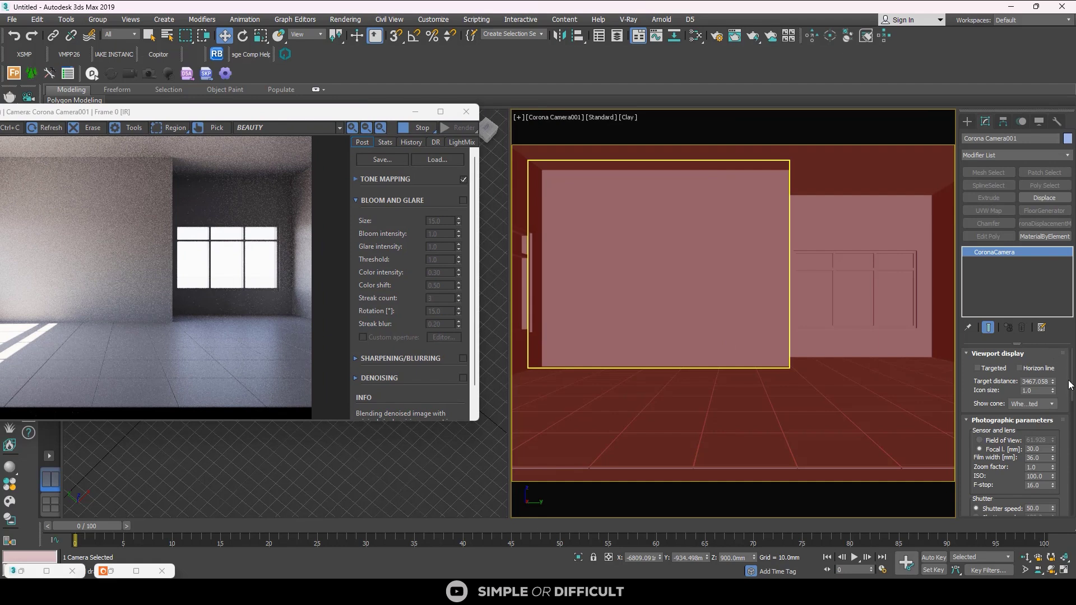
drag(1070, 385, 1070, 511)
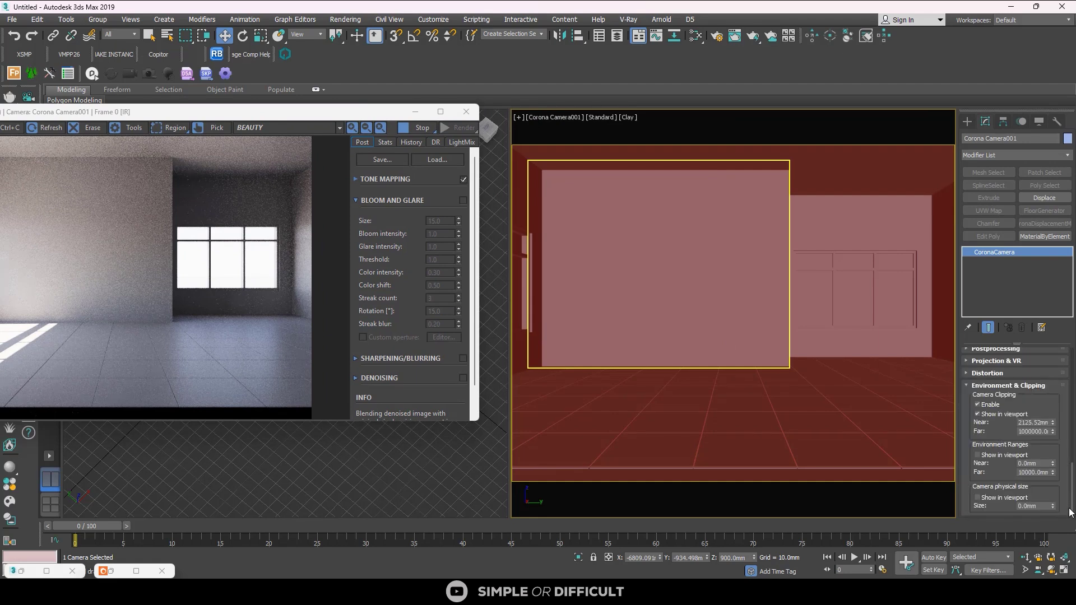
drag(1053, 426, 1055, 427)
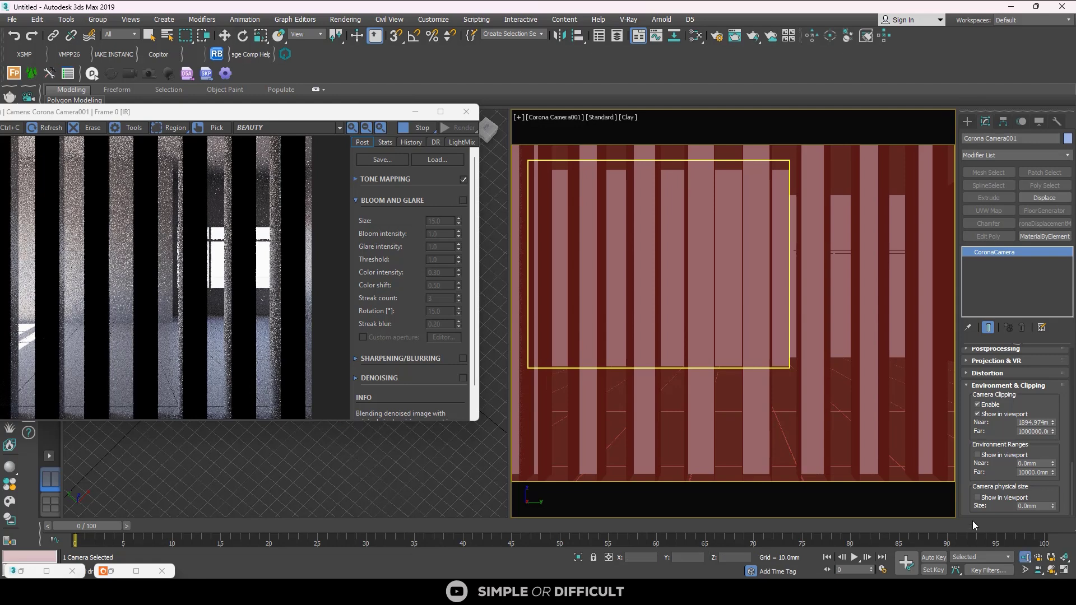
click(1024, 557)
drag(697, 336, 694, 335)
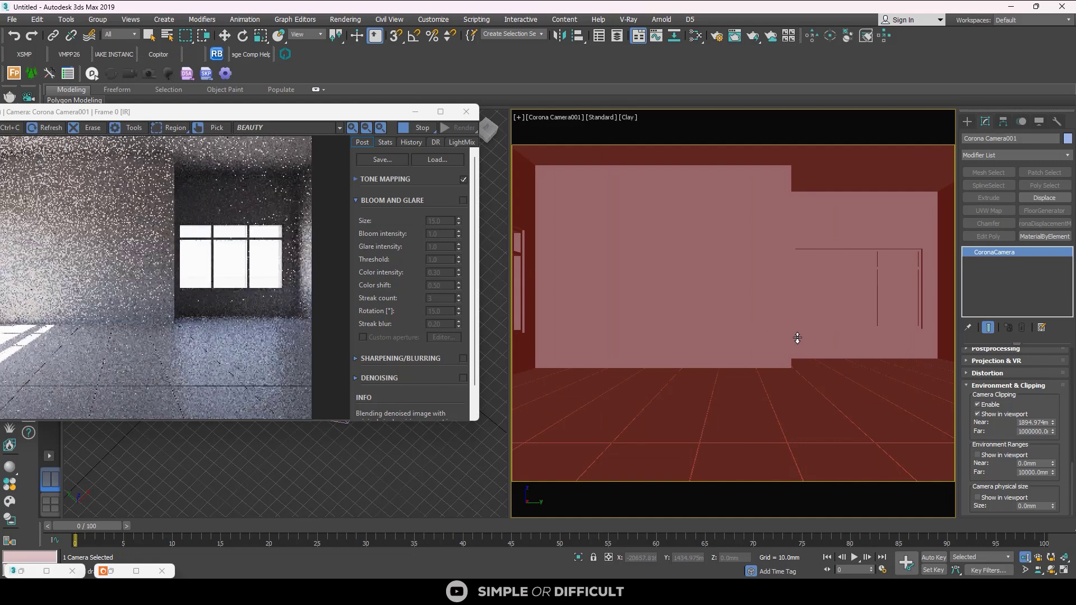
Move the frame buffer aside, switch the orthographic viewport to a wireframe Top view and enlarge the tiled floor
drag(241, 113, 447, 115)
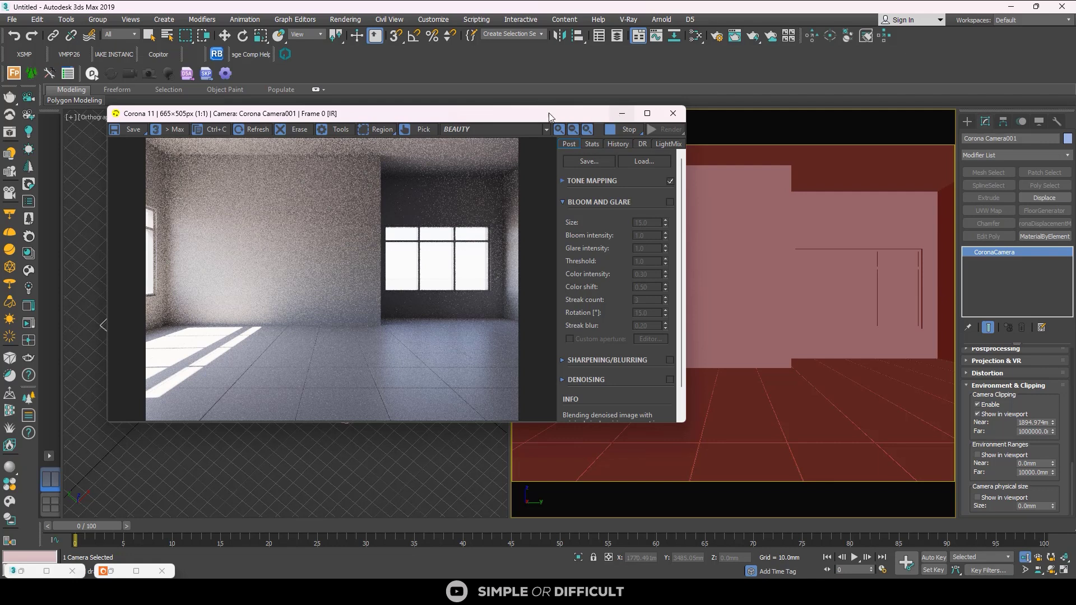
drag(549, 113, 806, 147)
click(268, 339)
key(t)
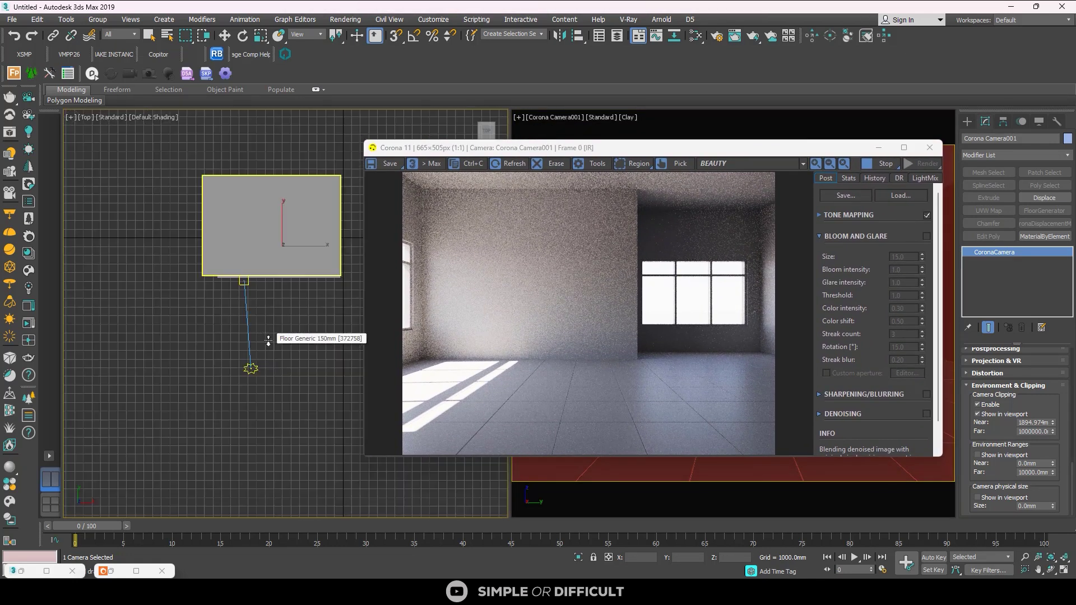
key(z)
scroll(251, 260, down, 5)
scroll(251, 259, down, 8)
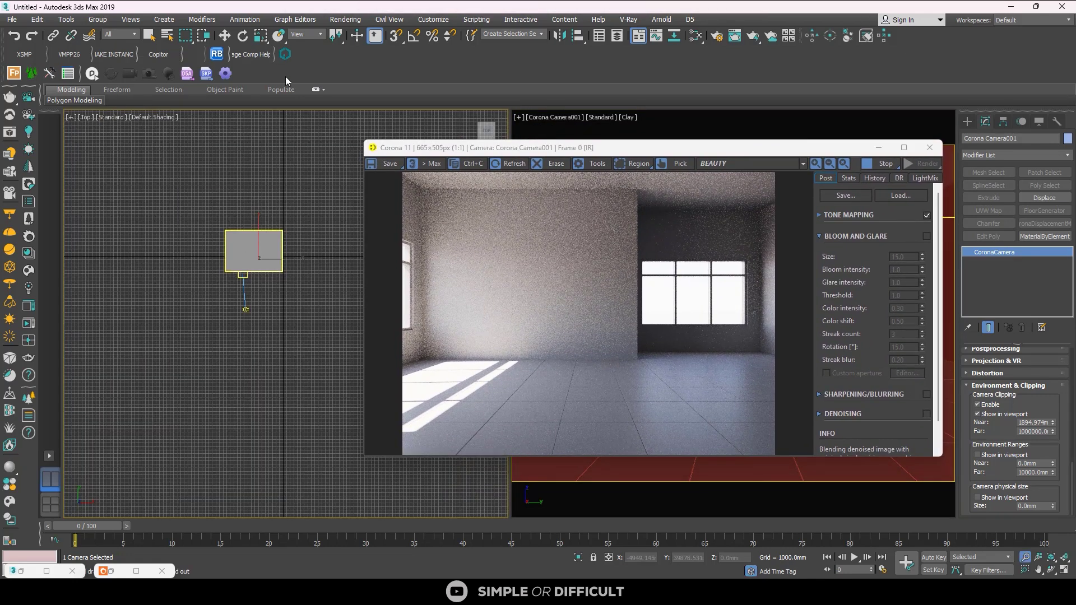
click(225, 36)
click(301, 209)
scroll(243, 276, up, 3)
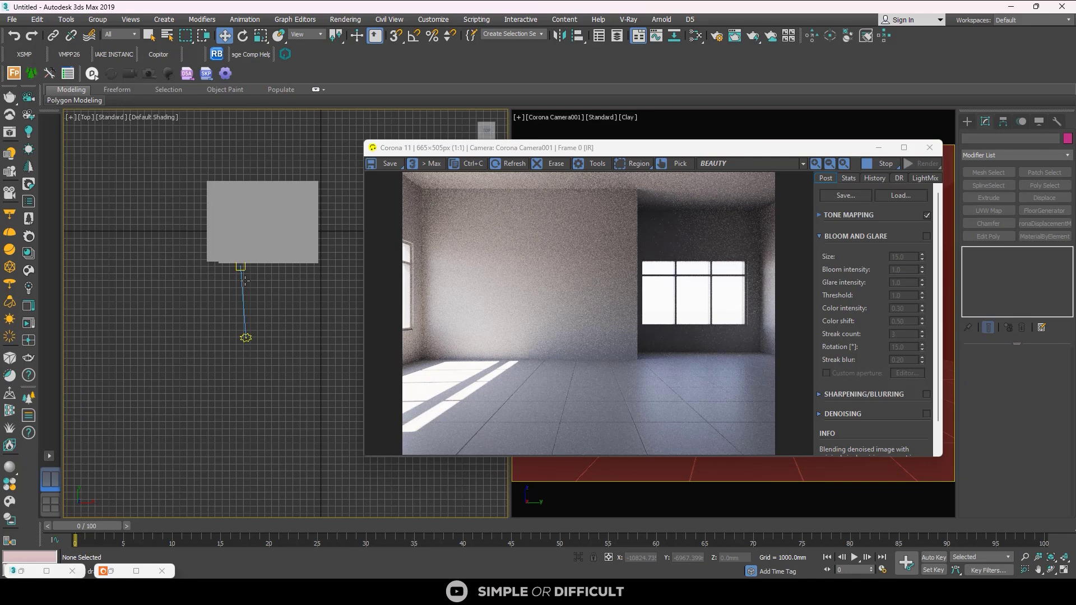
key(F3)
scroll(244, 225, up, 8)
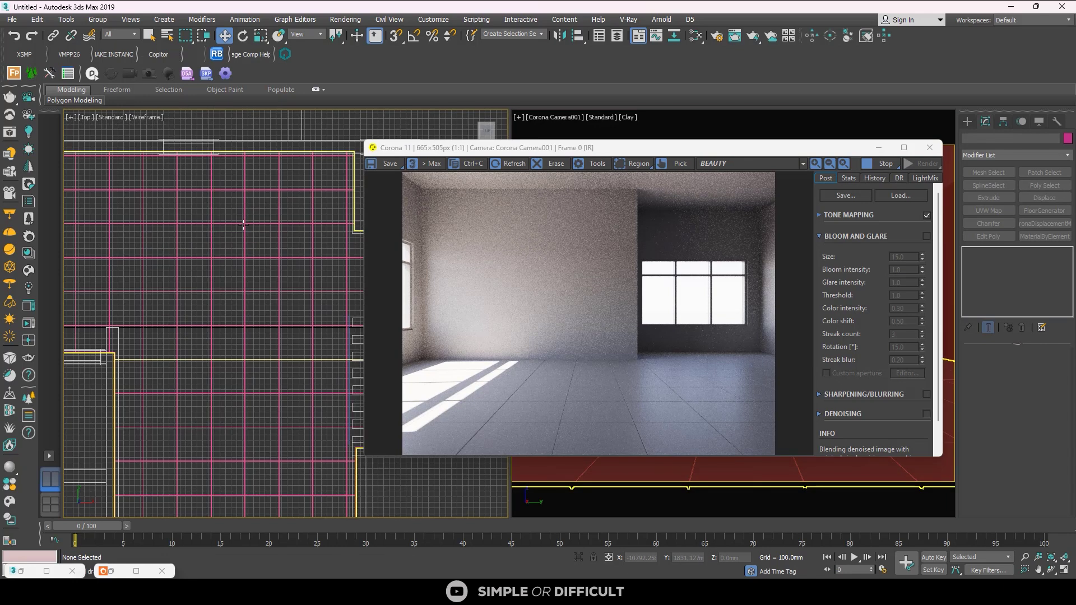
Select the FloorGenerator tile floor and set the boards' Max Width to 1200 mm
click(244, 225)
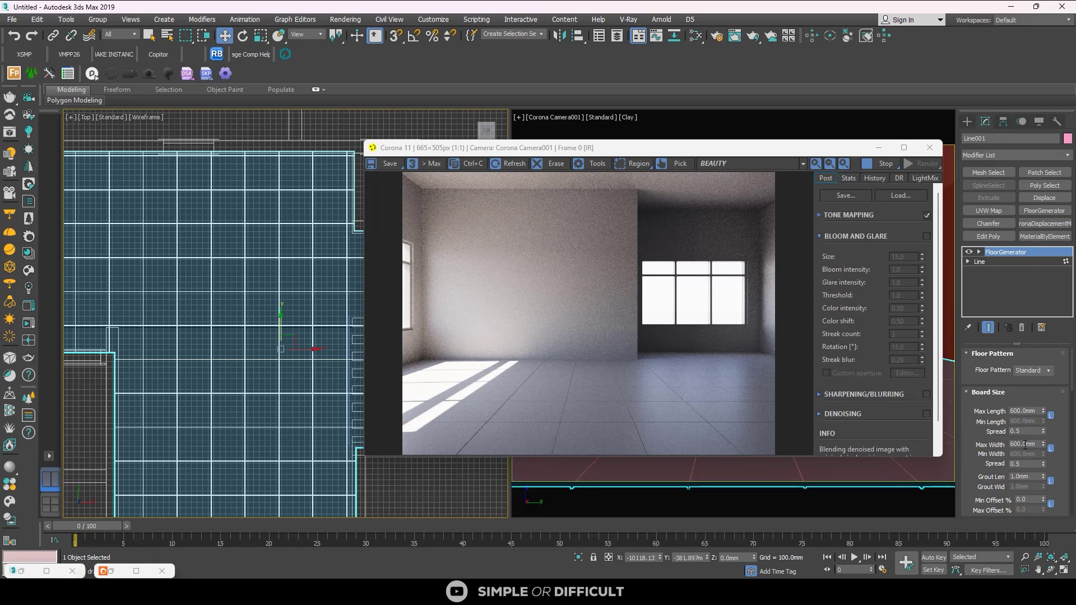
click(1025, 446)
text(1)
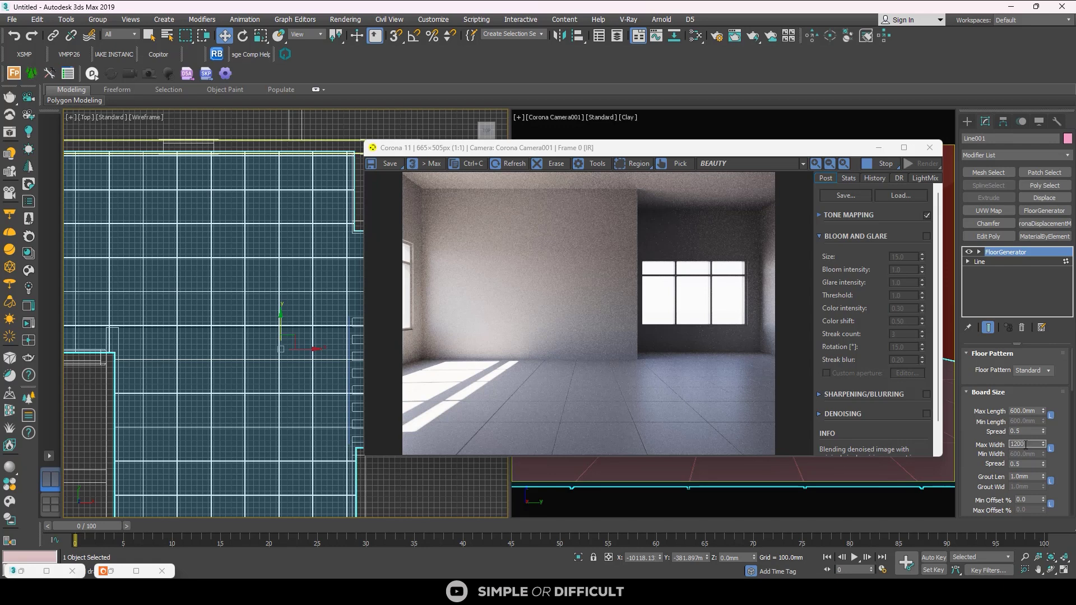
text(200)
click(1024, 411)
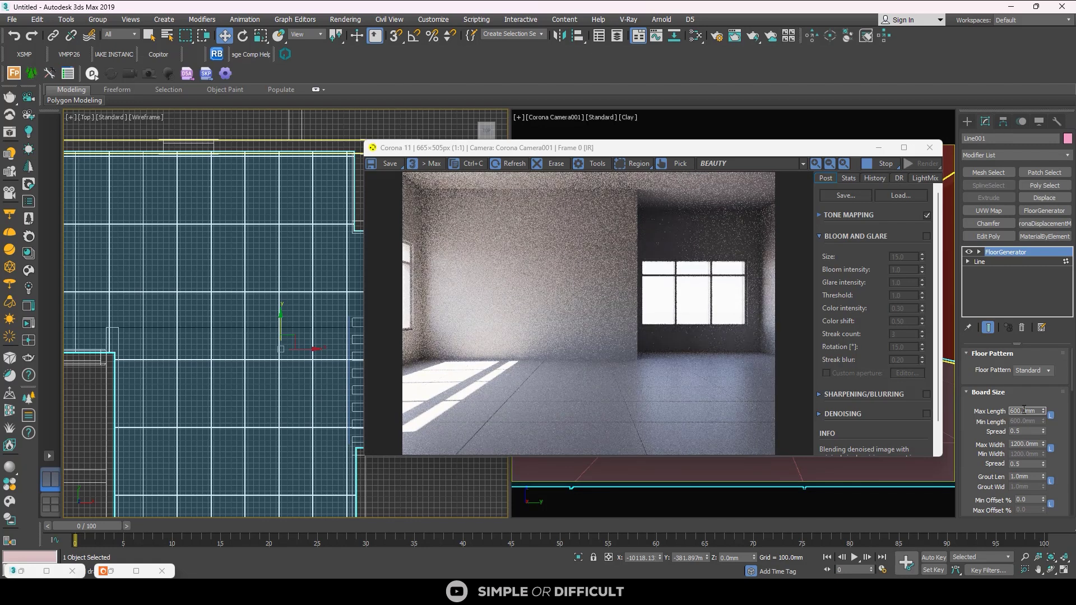
Duplicate the CoronaLegacyMtl Material #29 in the Slate Material Editor and open the copy's parameters, keeping the render visible alongside
drag(728, 147, 339, 153)
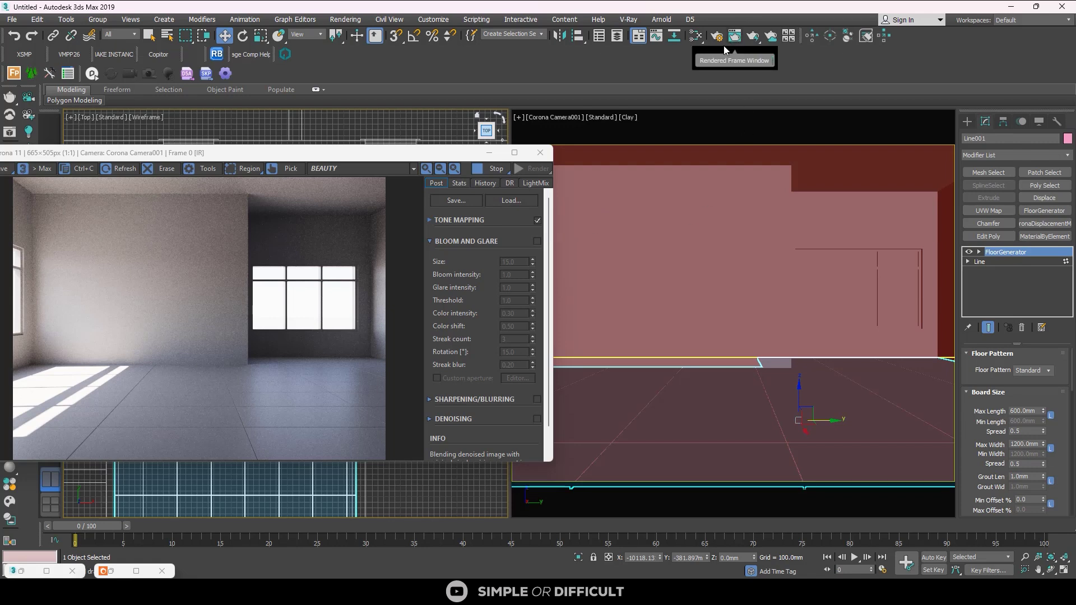
click(695, 35)
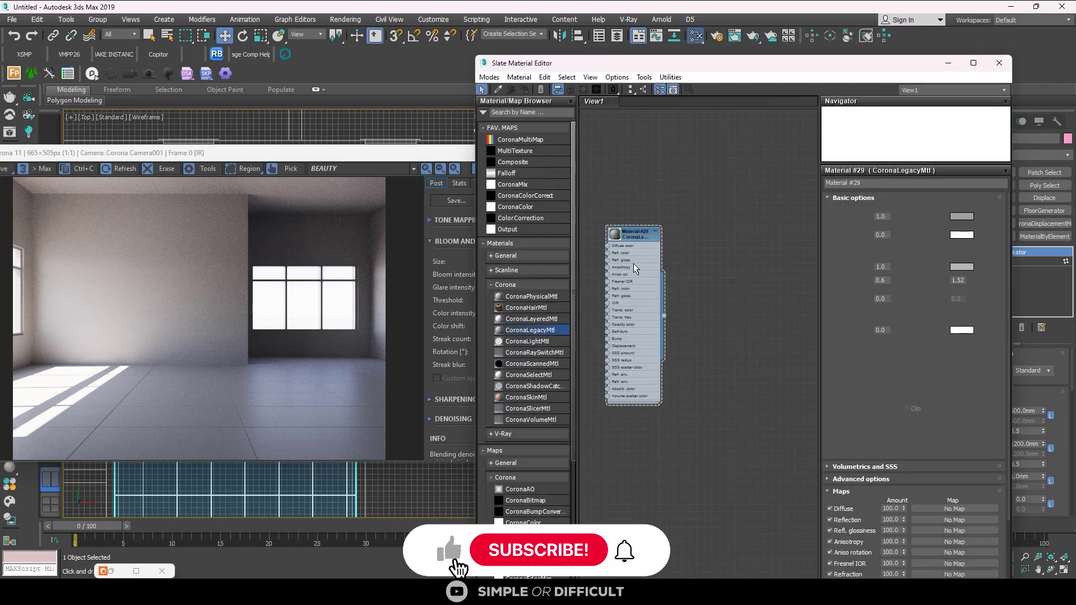
scroll(632, 236, up, 2)
shift+drag(632, 237, 734, 237)
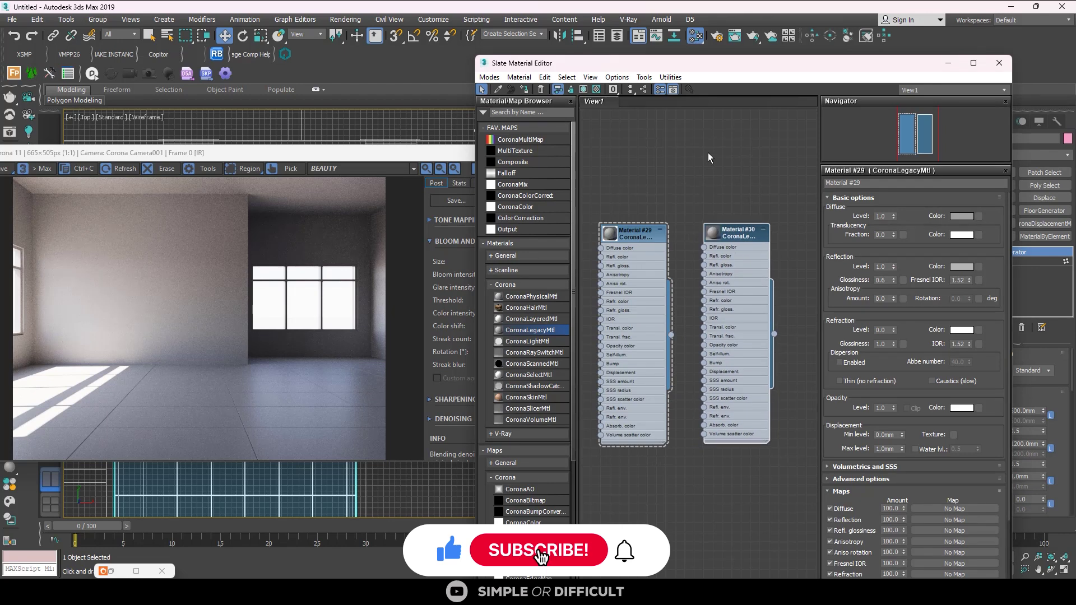
drag(700, 68, 388, 94)
double_click(421, 271)
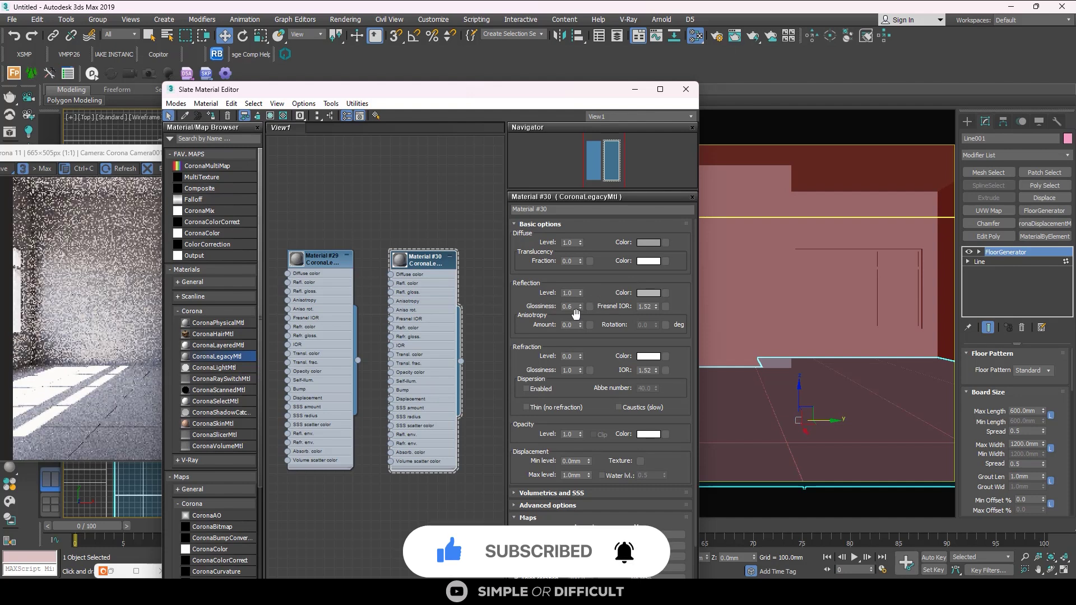
Set the duplicated material's reflection glossiness to 0.9 and brighten its reflection color to white
double_click(569, 307)
text(0.6)
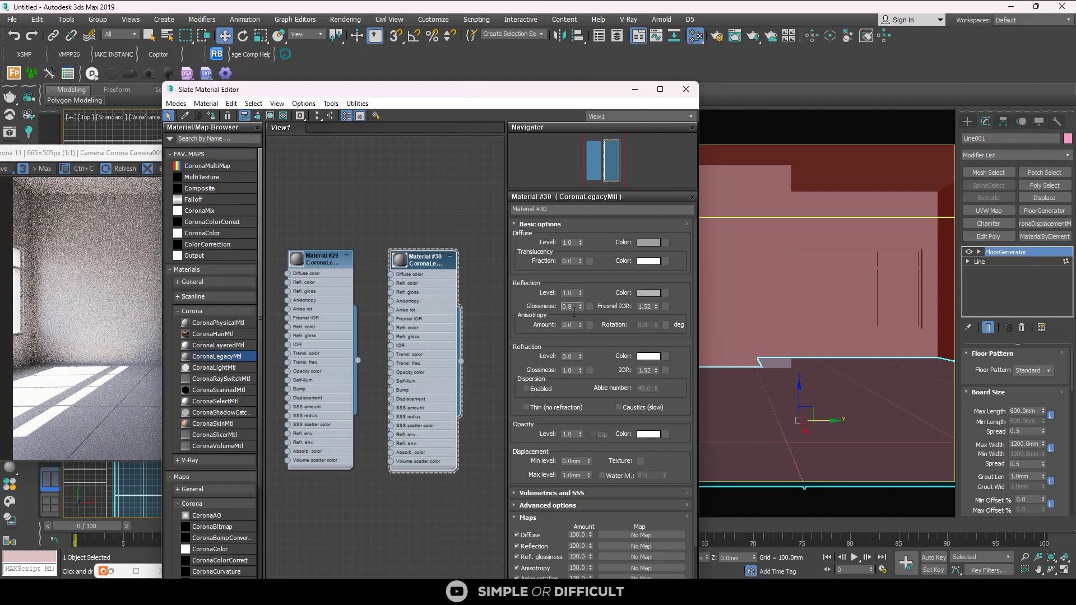
key(Return)
text(9)
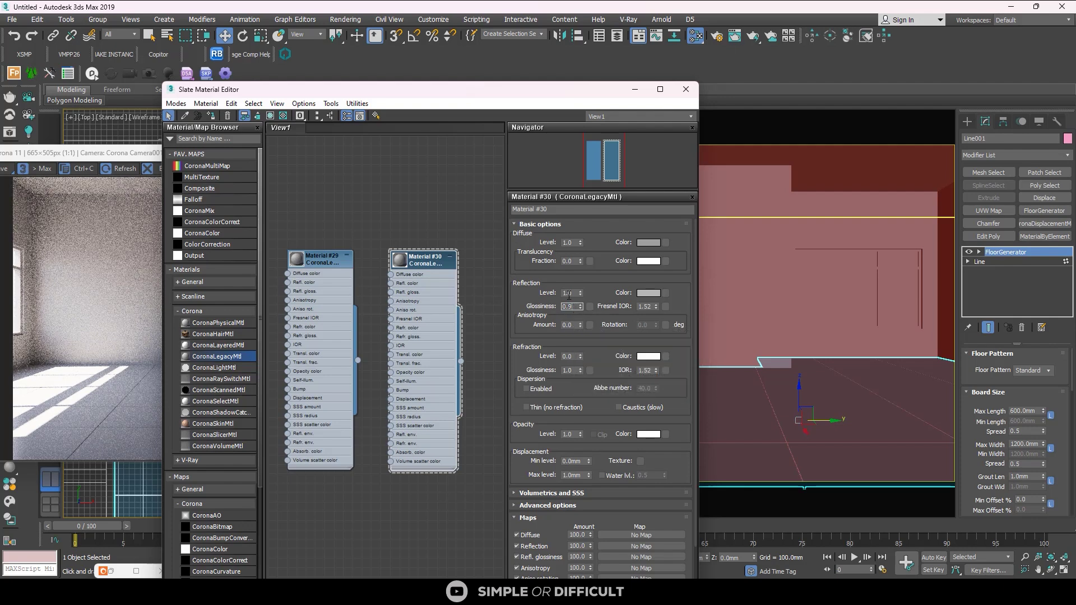
click(570, 293)
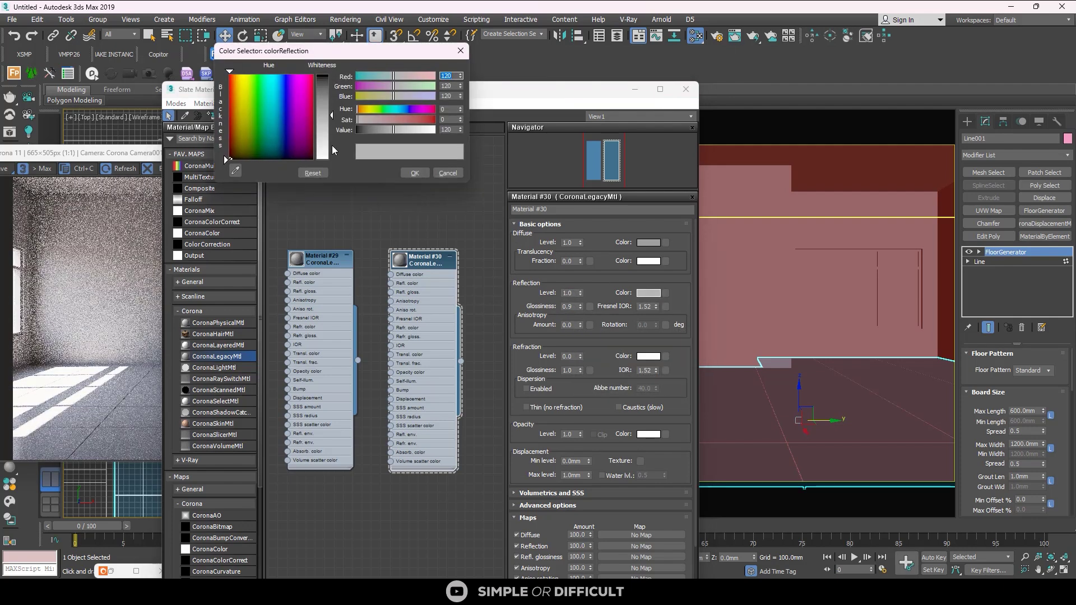
drag(390, 129, 440, 130)
click(420, 171)
drag(386, 93, 671, 93)
scroll(283, 354, up, 2)
scroll(283, 354, down, 2)
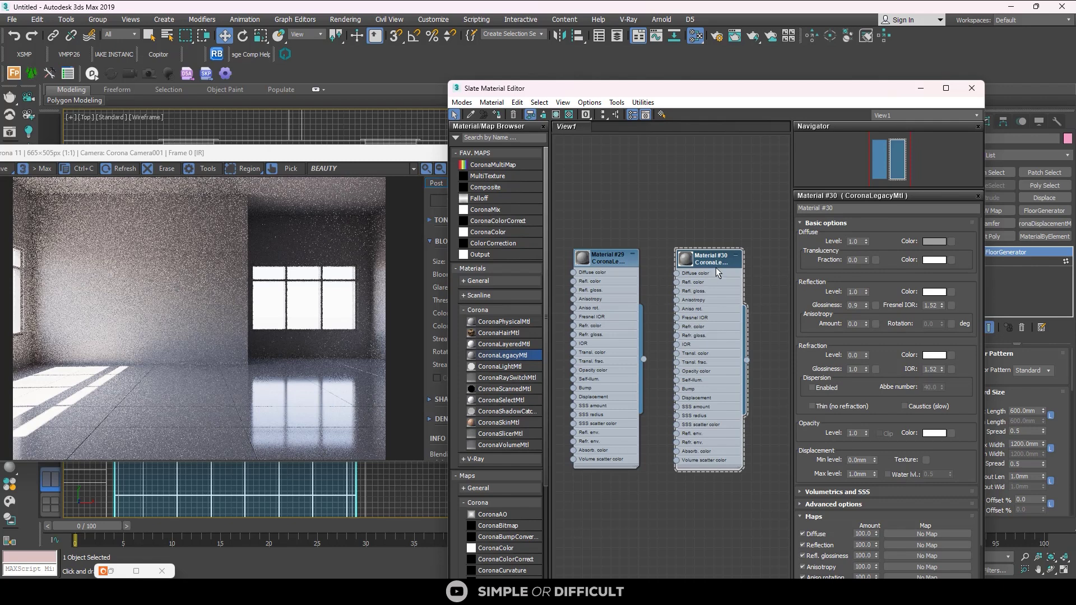
Move the duplicated material node away from the original and add a CoronaMultiMap beside it
drag(714, 264, 748, 279)
scroll(698, 233, down, 4)
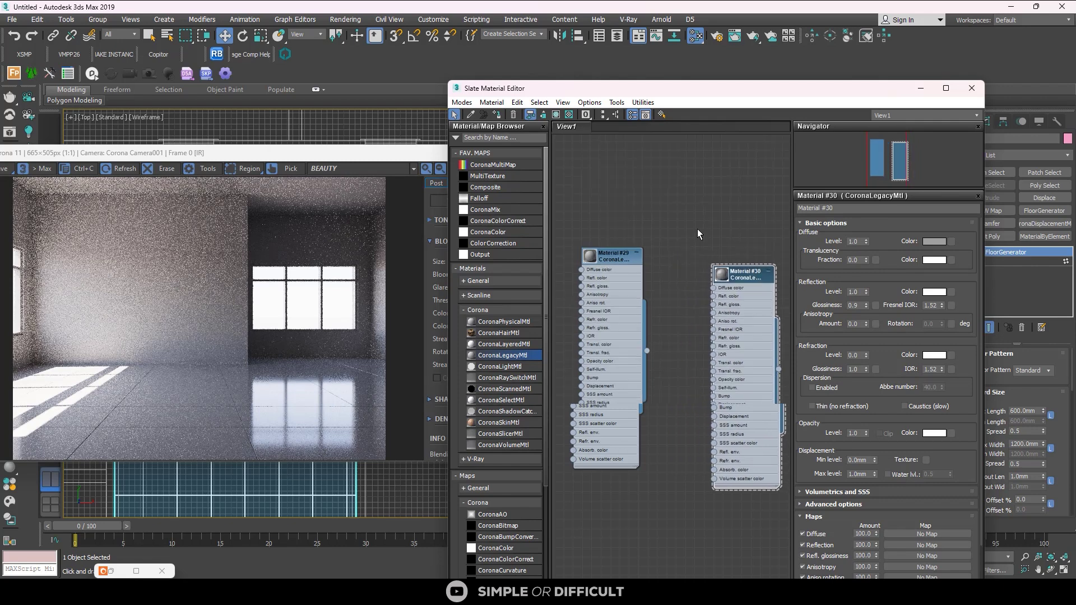
middle_drag(701, 241, 712, 157)
drag(732, 179, 733, 189)
drag(743, 249, 738, 438)
middle_drag(606, 403, 620, 305)
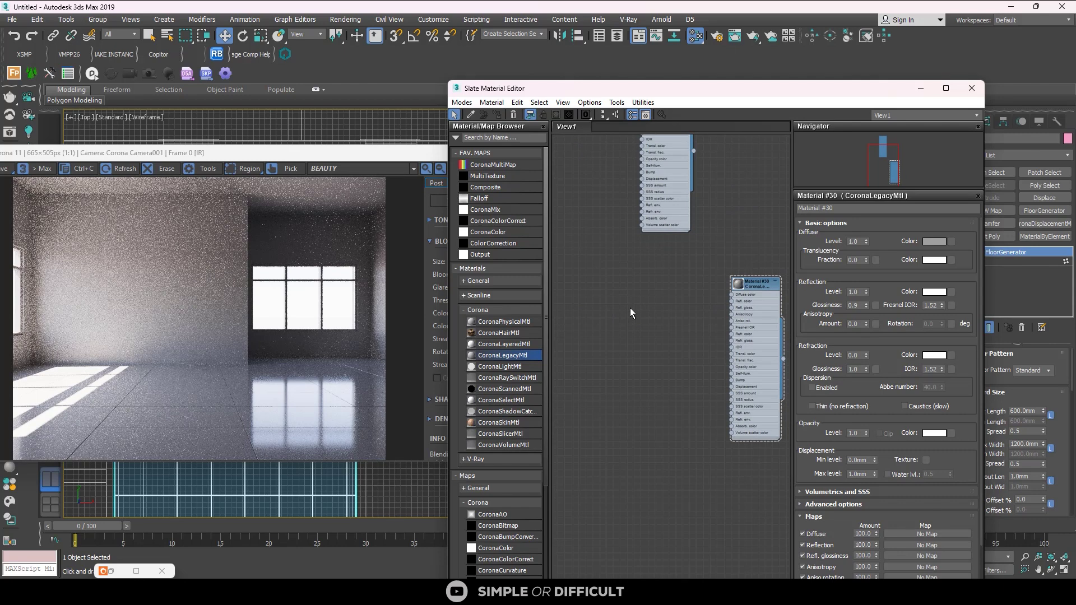
drag(509, 169, 649, 314)
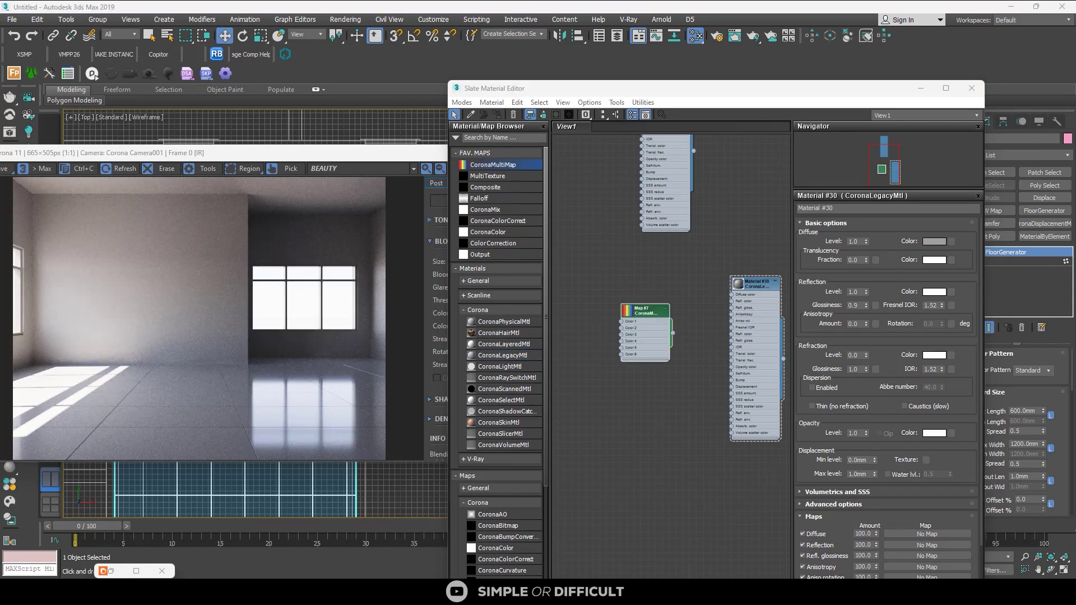
Examine the Breccia Argentum textures in the marble assets folder and return to the material graph
drag(1075, 194, 615, 157)
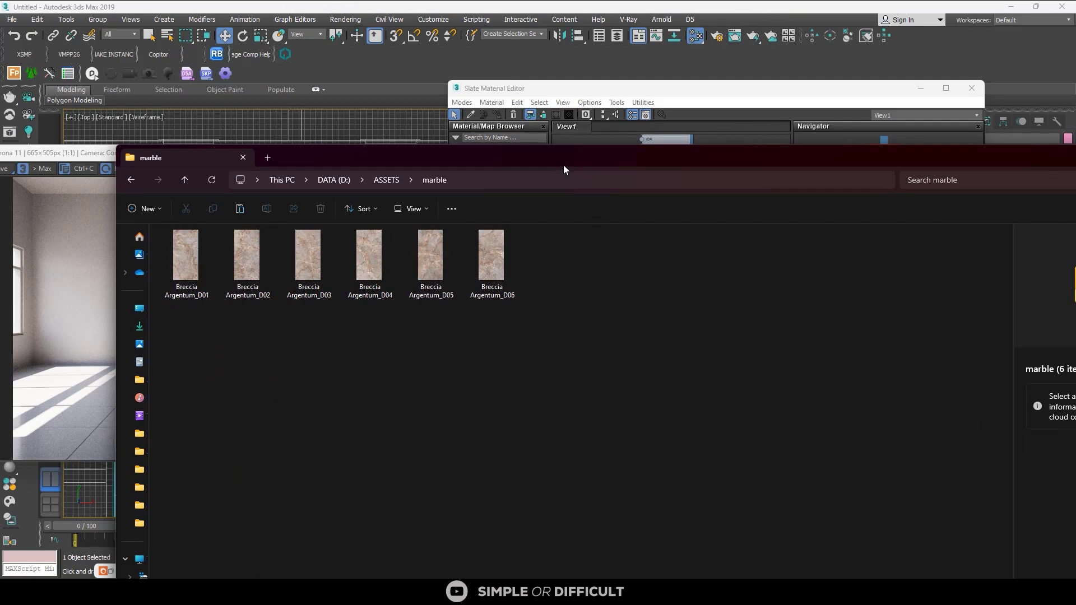
drag(567, 163, 1065, 247)
click(927, 283)
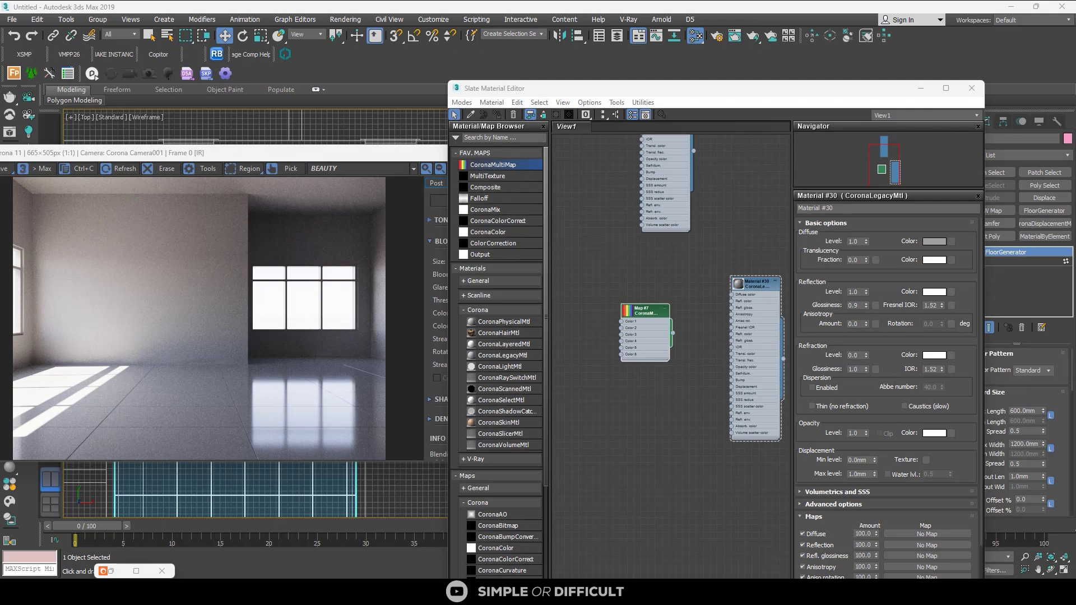
Reposition the CoronaMultiMap node and connect its output to the duplicated material's Diffuse color
scroll(650, 331, up, 4)
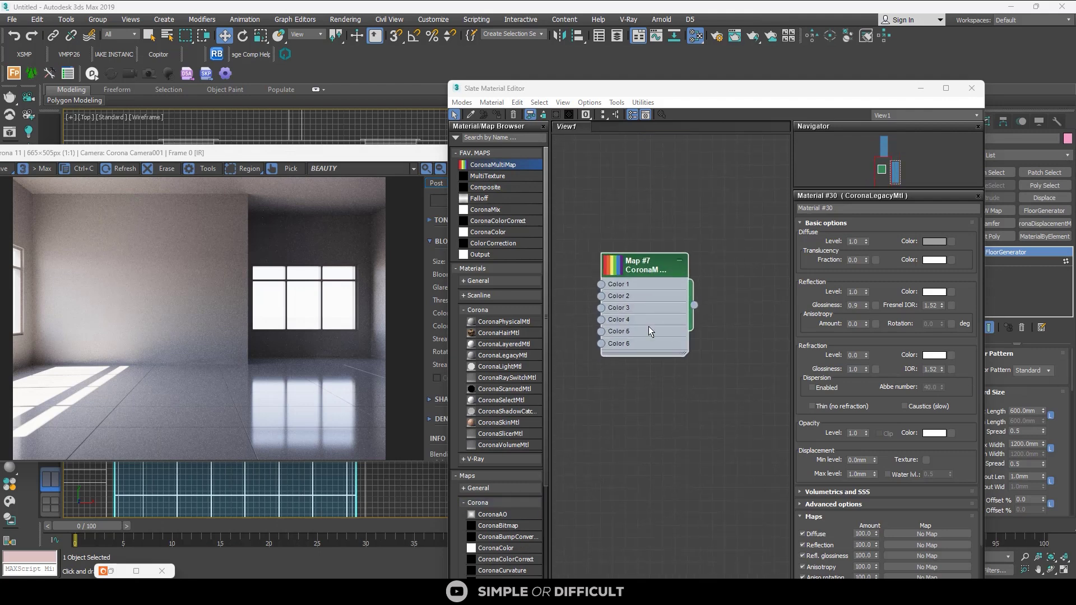
scroll(650, 330, down, 3)
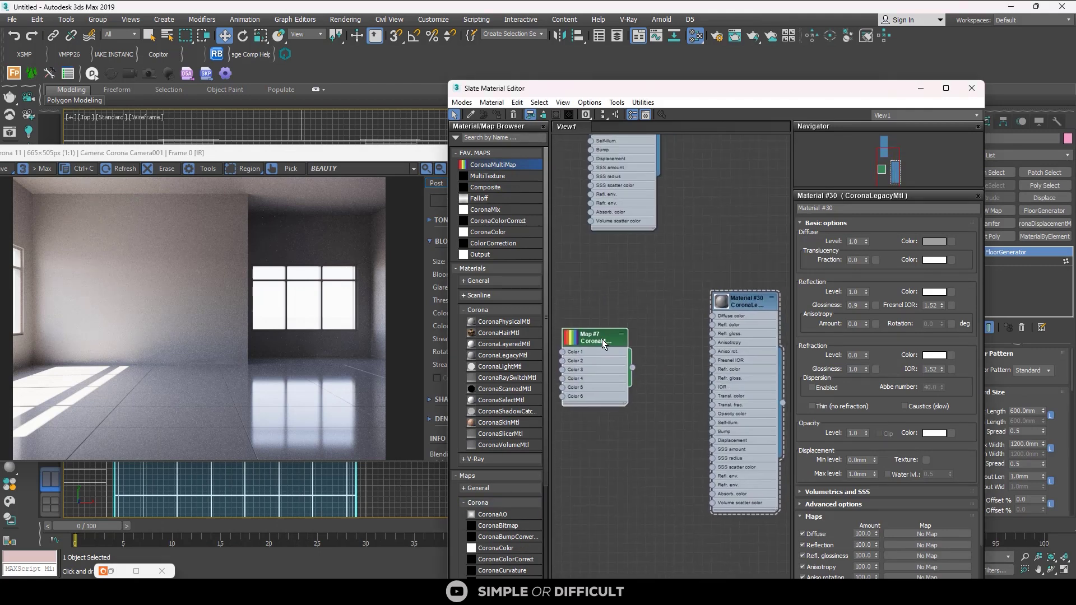
drag(605, 336, 601, 302)
middle_drag(609, 315, 642, 317)
drag(630, 304, 613, 304)
drag(649, 336, 746, 318)
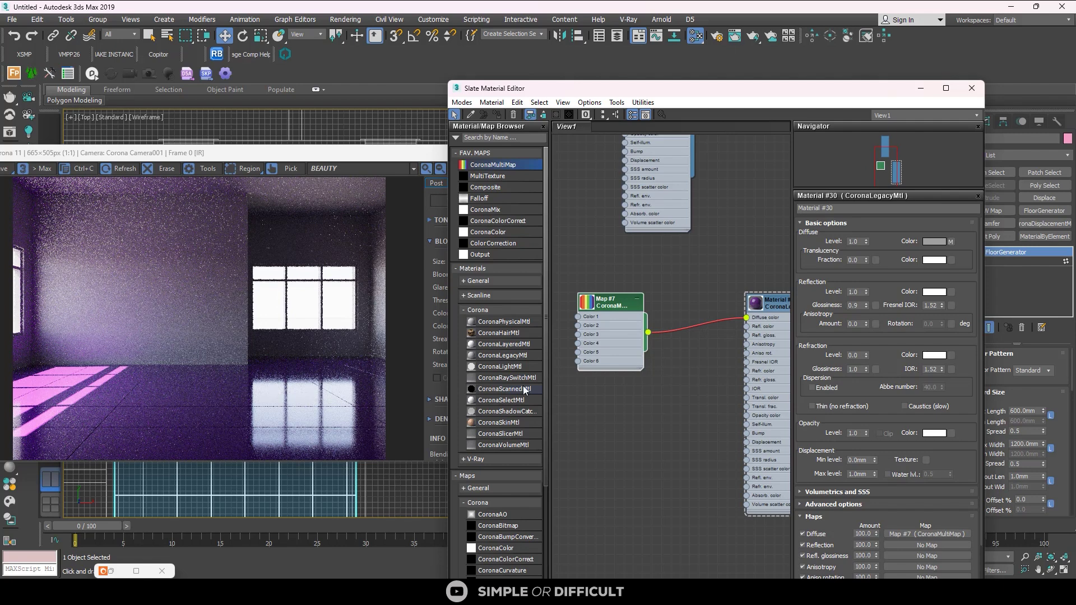
scroll(598, 331, up, 3)
scroll(599, 333, down, 1)
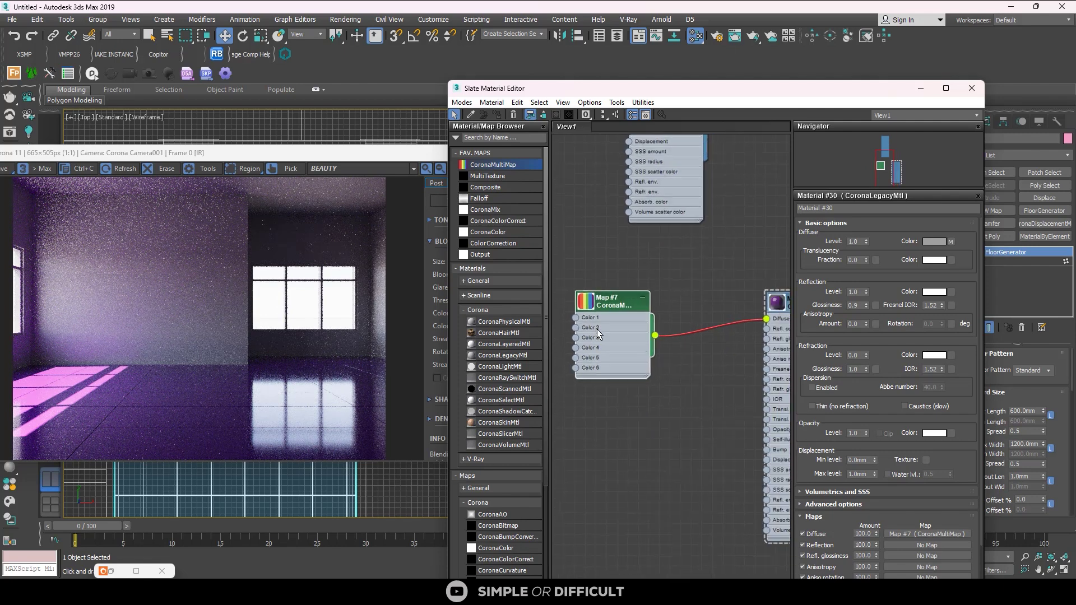
scroll(603, 339, down, 2)
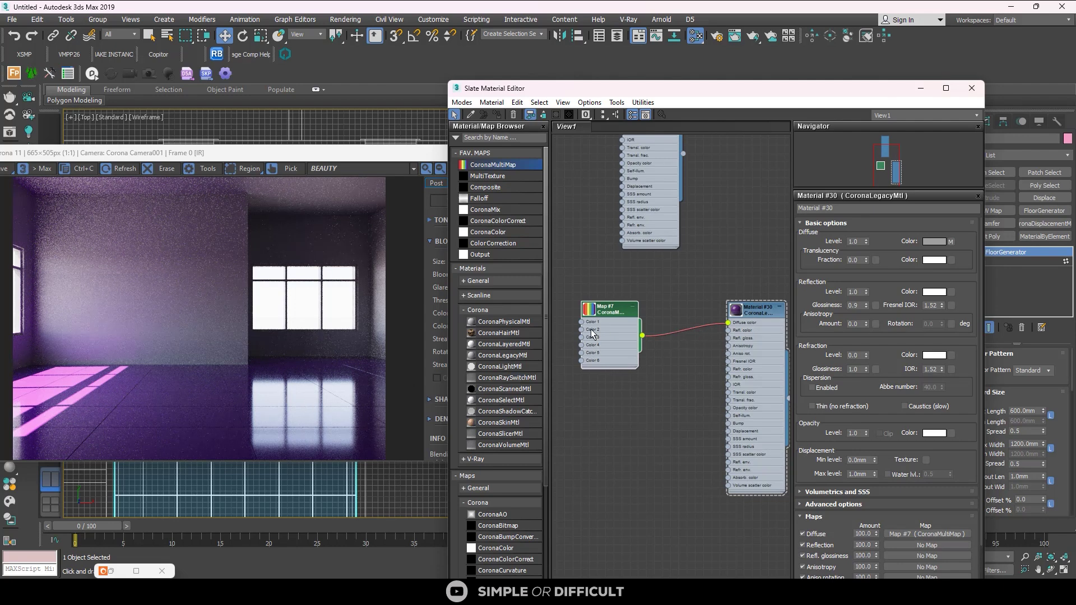
Set the CoronaMultiMap to randomize by Mesh Element and try several seed values, ending at 2
double_click(607, 313)
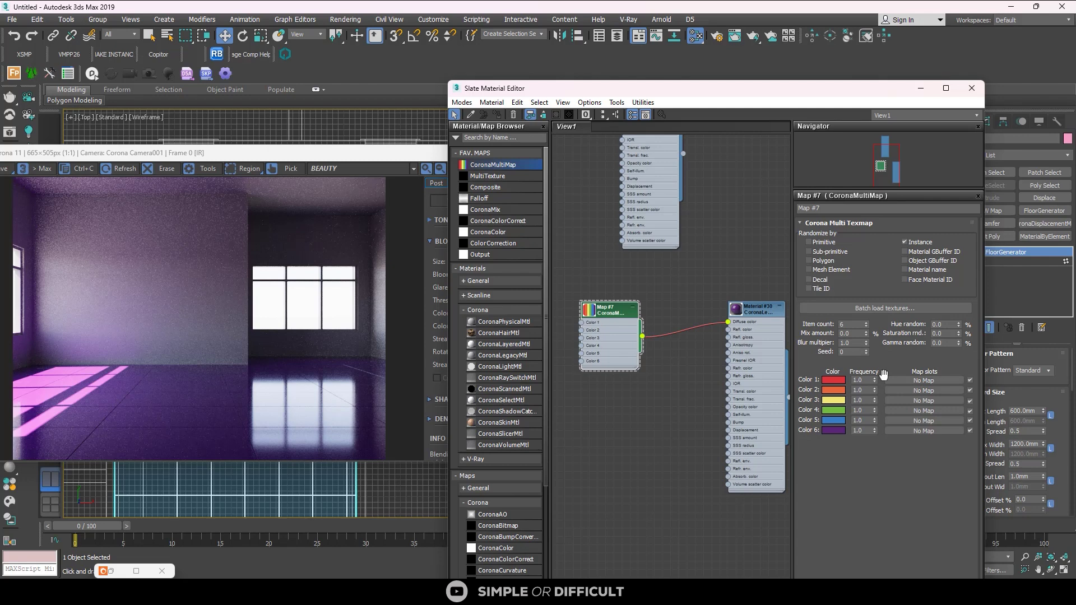
click(823, 271)
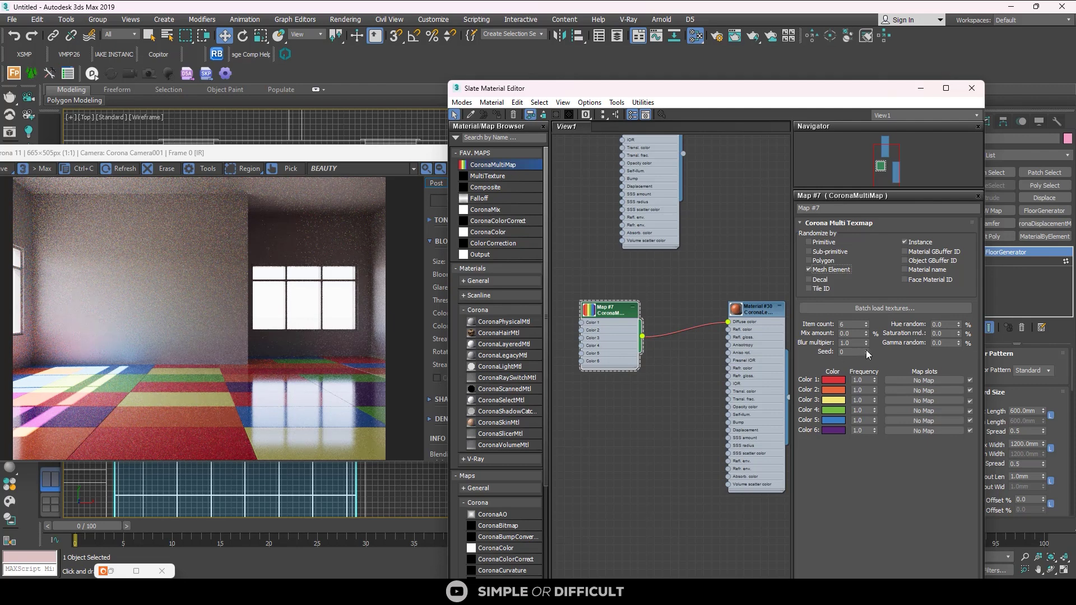
click(865, 350)
click(866, 350)
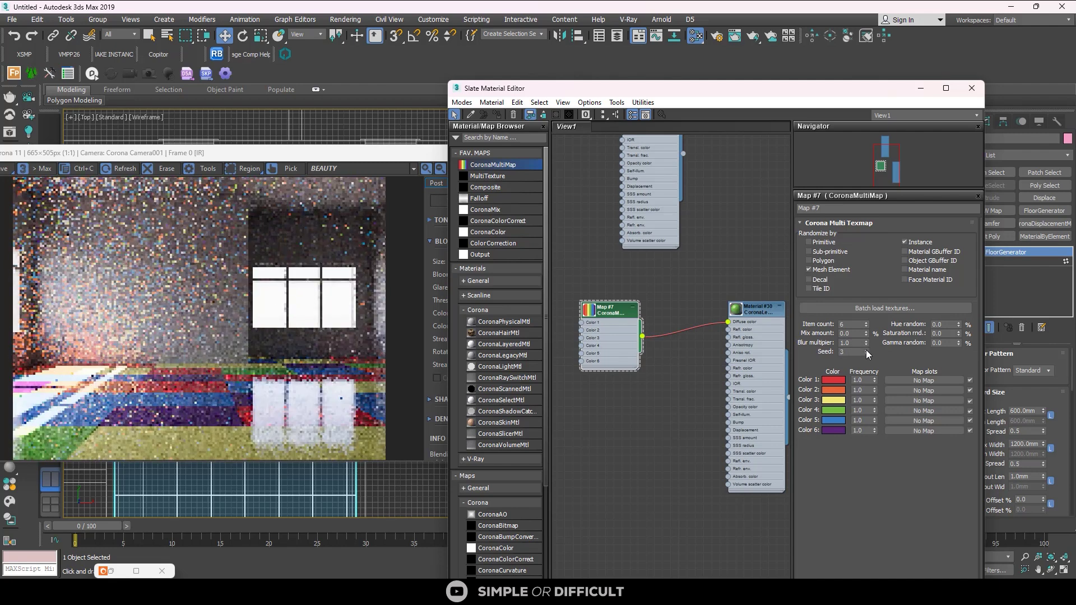
click(866, 350)
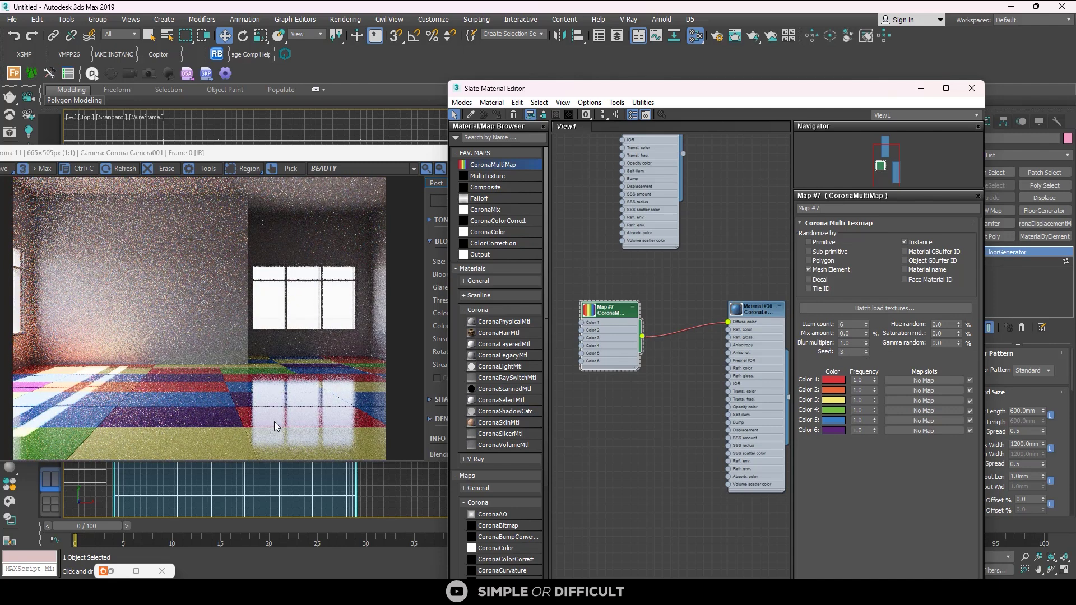
click(867, 350)
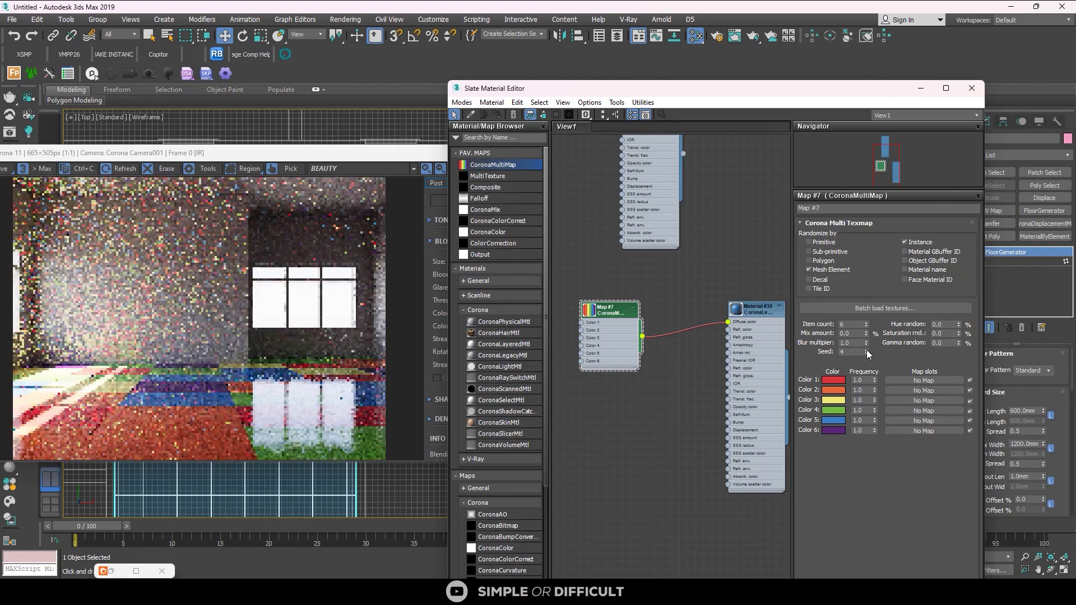
click(866, 350)
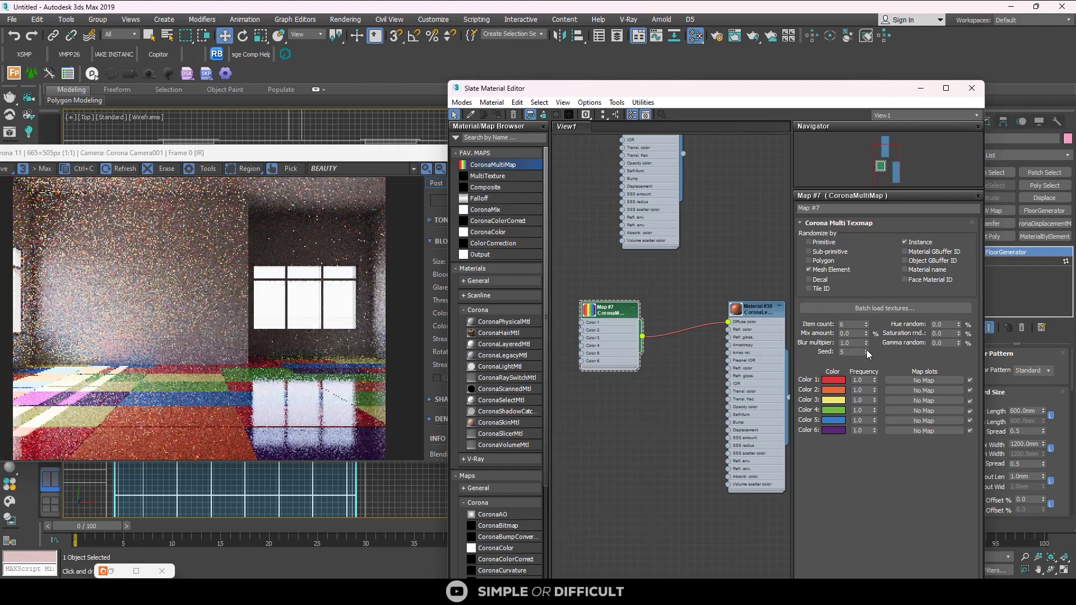
click(867, 350)
click(866, 350)
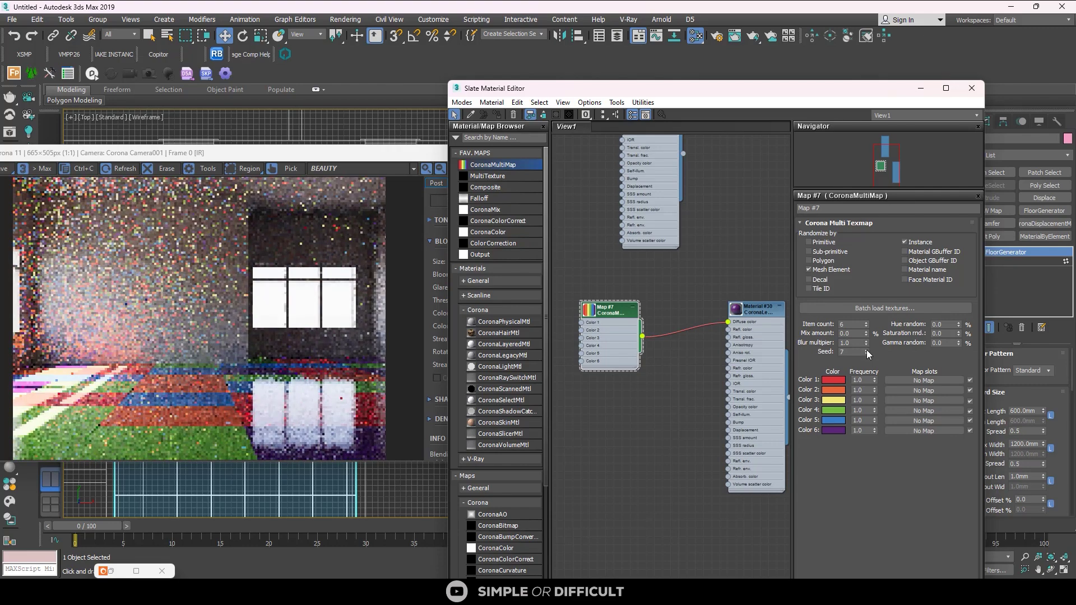
drag(866, 354, 867, 362)
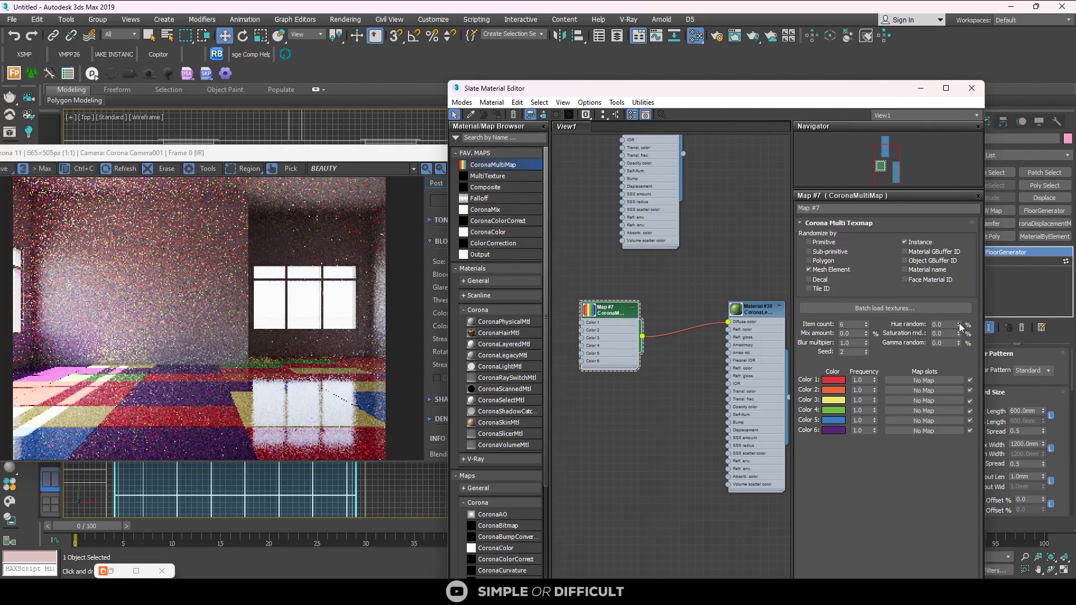
Try the CoronaMultiMap's hue randomization and a seed of 1, restoring the hue to 0 and the seed to 2
click(959, 324)
double_click(951, 324)
text(0)
key(Return)
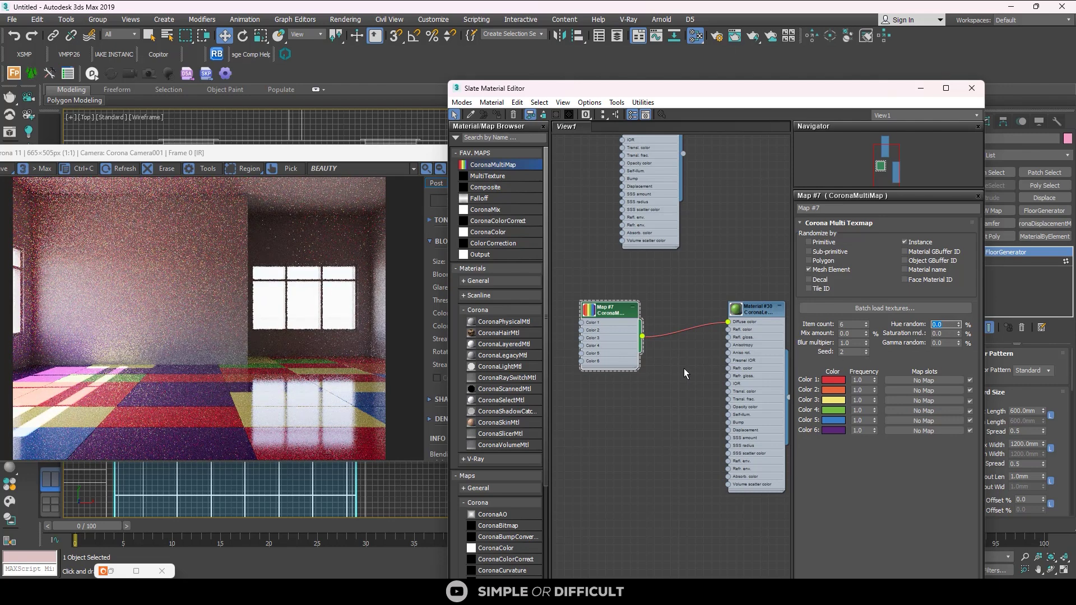
click(867, 354)
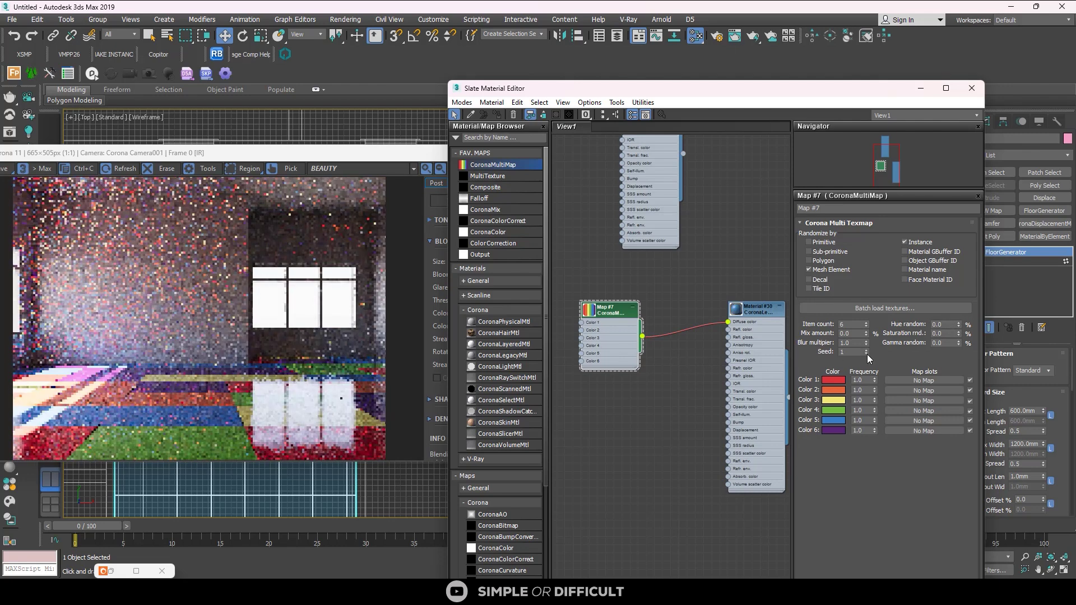
click(866, 350)
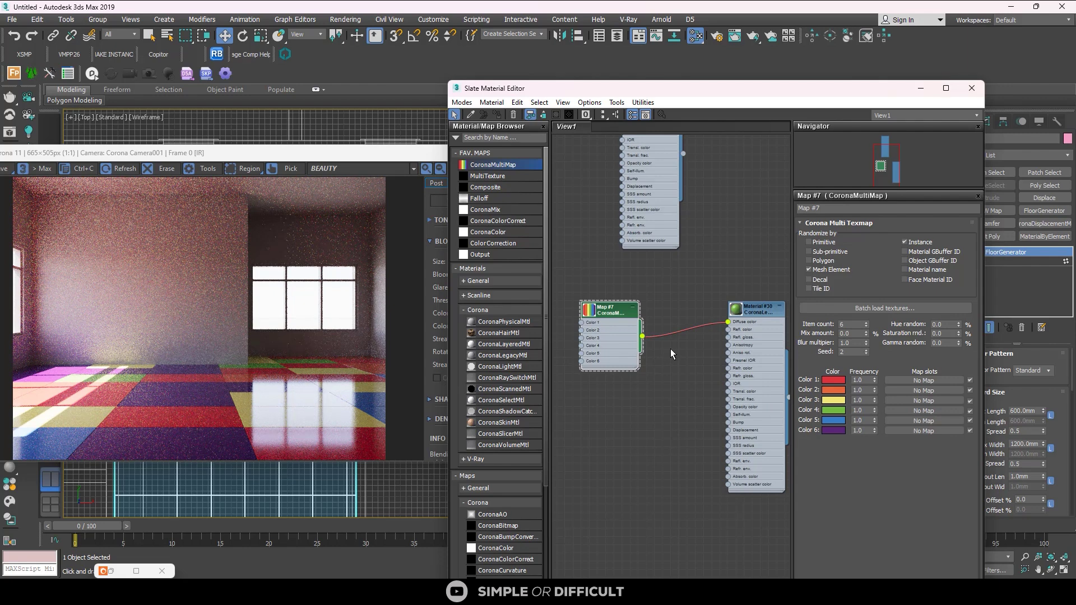
Insert a ColorCorrection map between the CoronaMultiMap and the floor material's Diffuse color, and space the nodes apart
scroll(671, 349, down, 1)
middle_drag(627, 348, 641, 314)
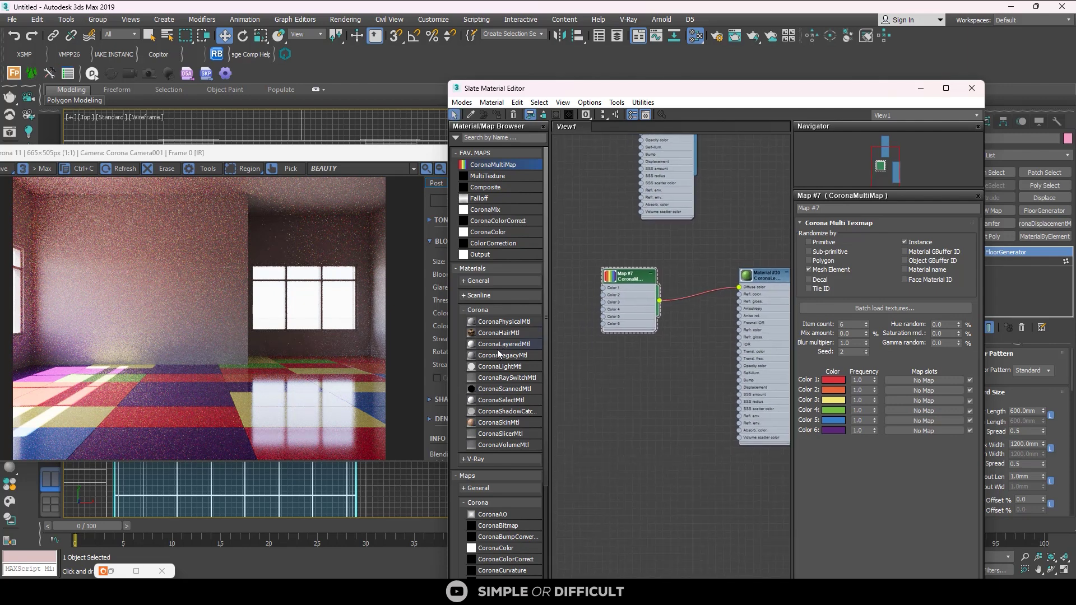
click(474, 311)
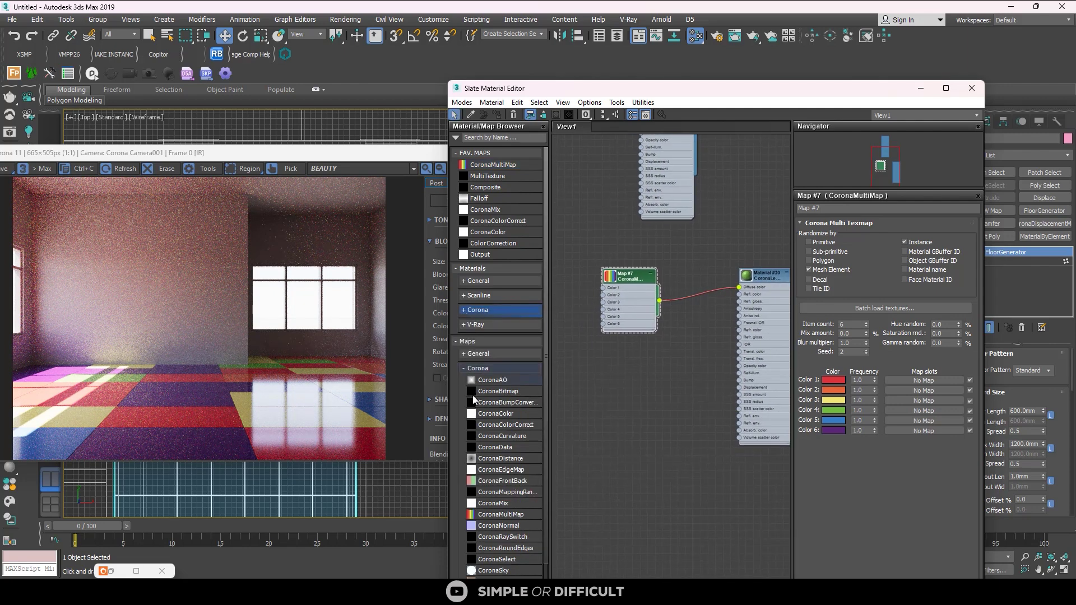
click(479, 354)
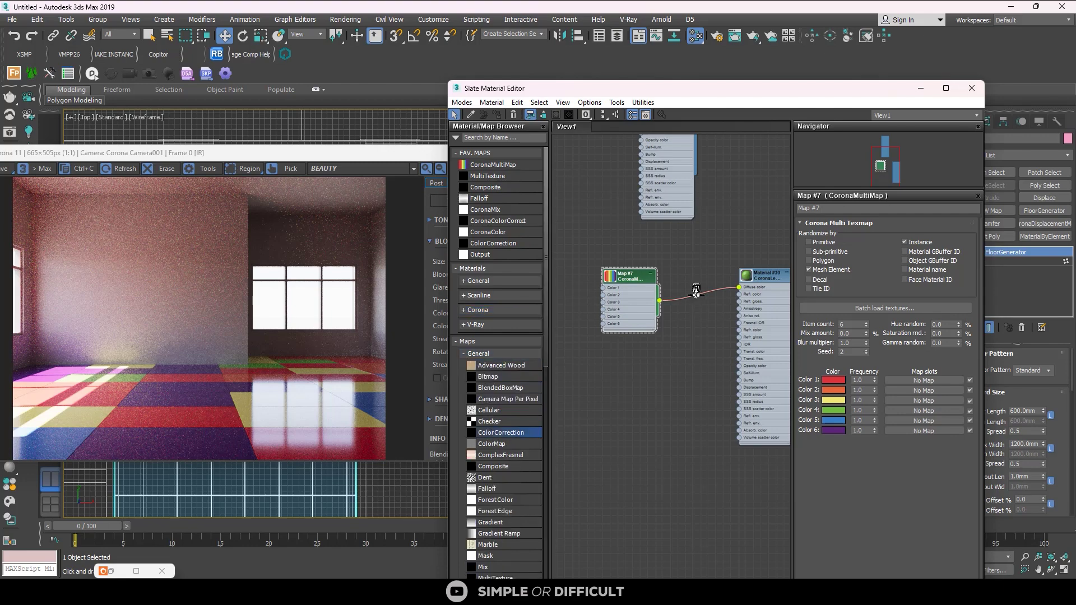
drag(696, 291, 600, 267)
middle_drag(600, 267, 635, 259)
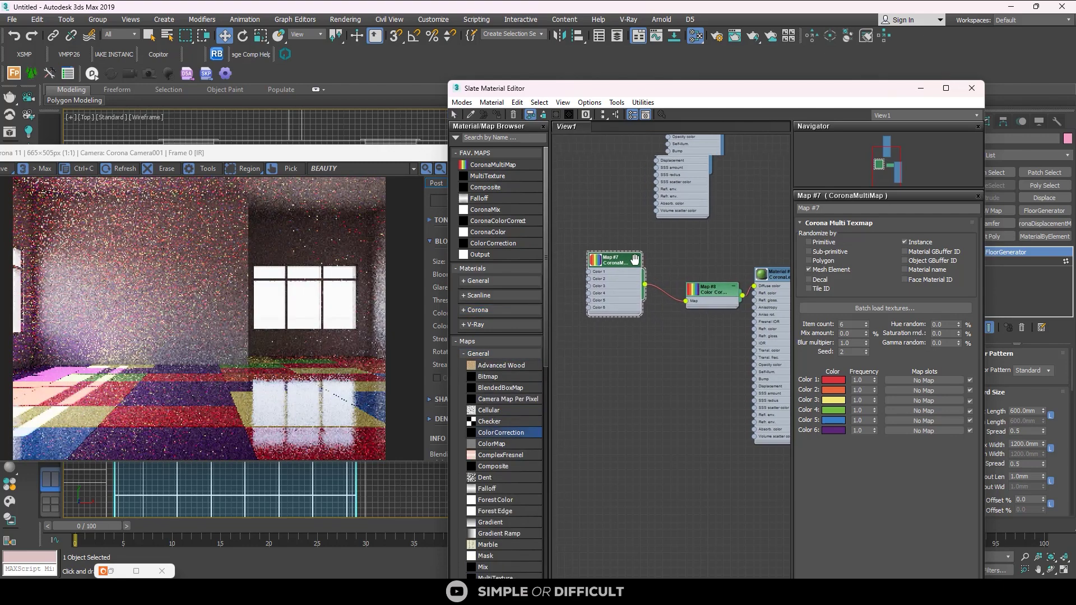
Duplicate the CoronaMultiMap below the original and connect the copy to the floor material's Refl. gloss input
shift+drag(635, 259, 630, 351)
middle_drag(631, 352, 612, 373)
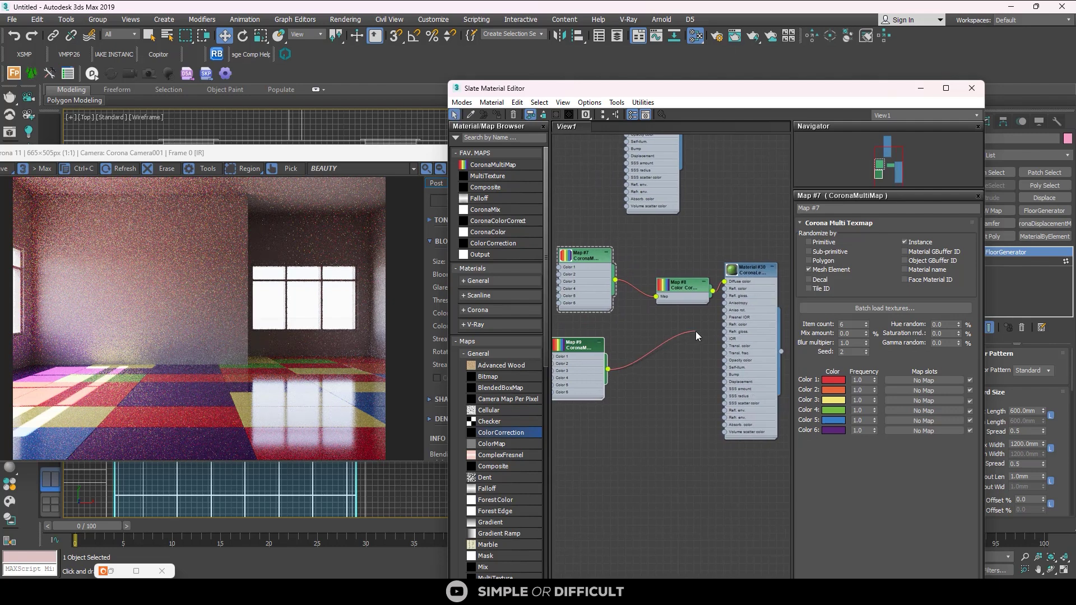
drag(697, 333, 682, 278)
scroll(669, 338, down, 1)
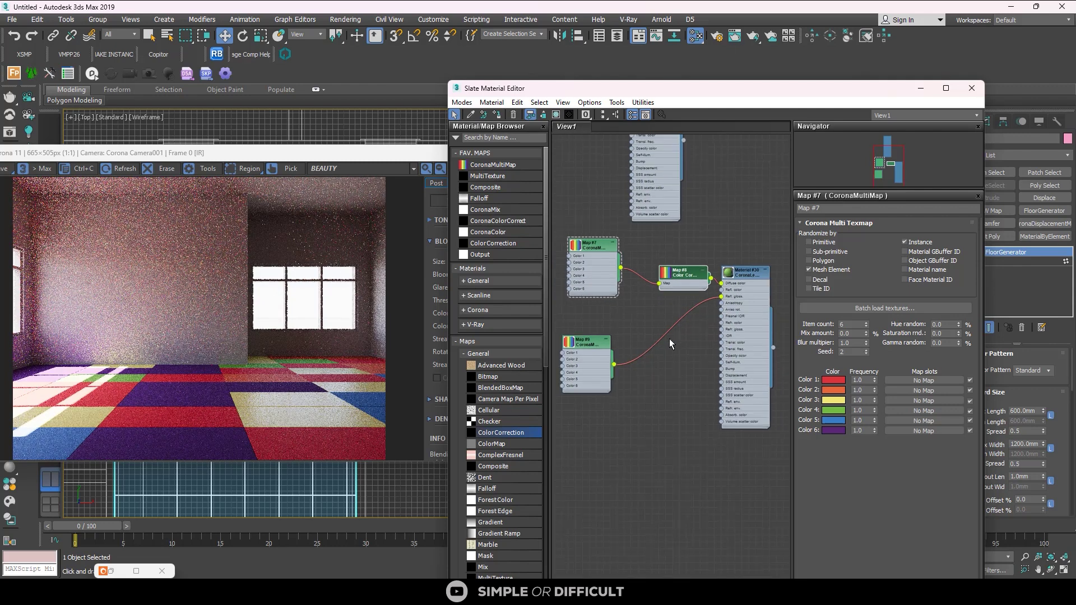
middle_drag(670, 339, 704, 377)
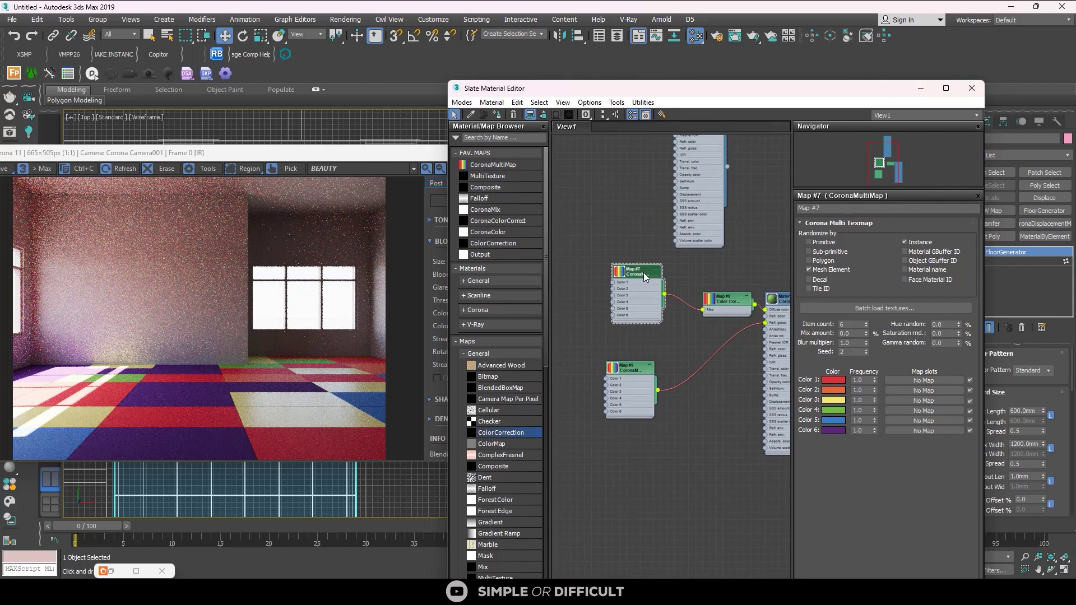
Batch load the textures Breccia Argentum_D01 through D06 into the diffuse CoronaMultiMap
click(922, 312)
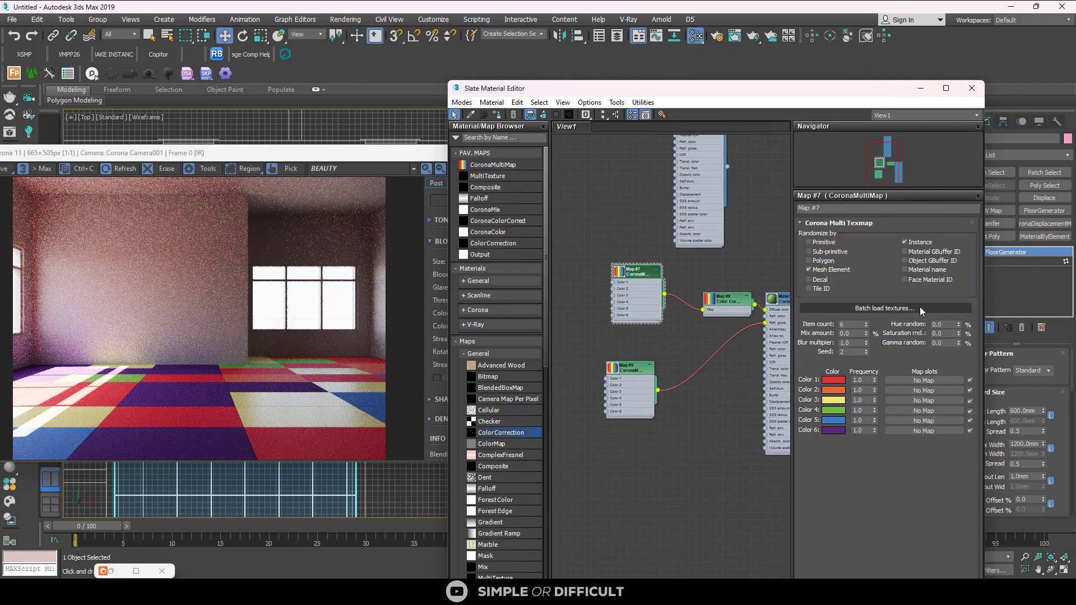
click(905, 312)
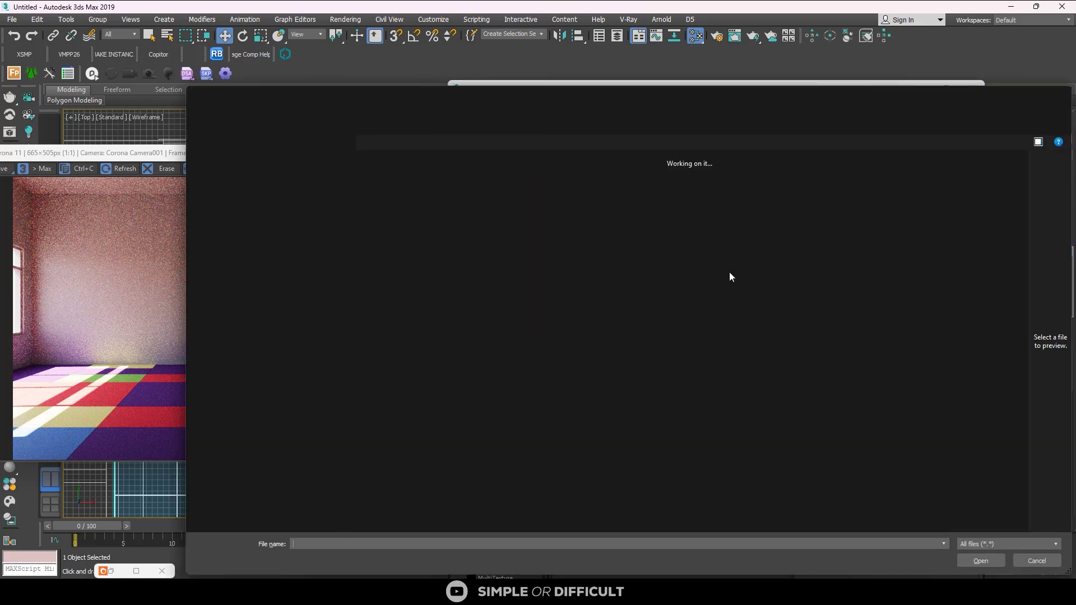
click(664, 188)
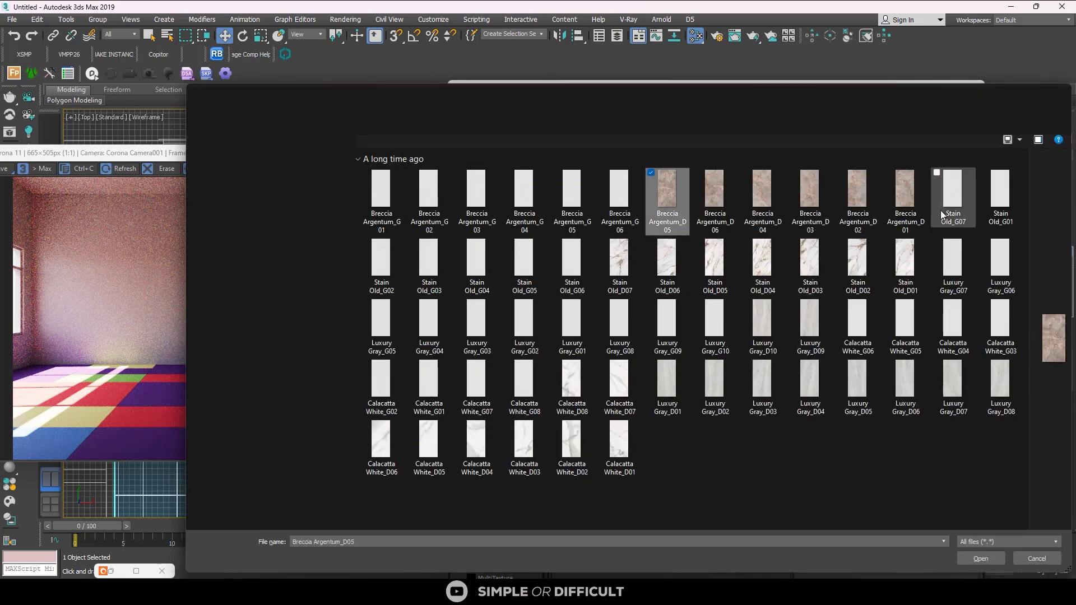
shift+click(899, 206)
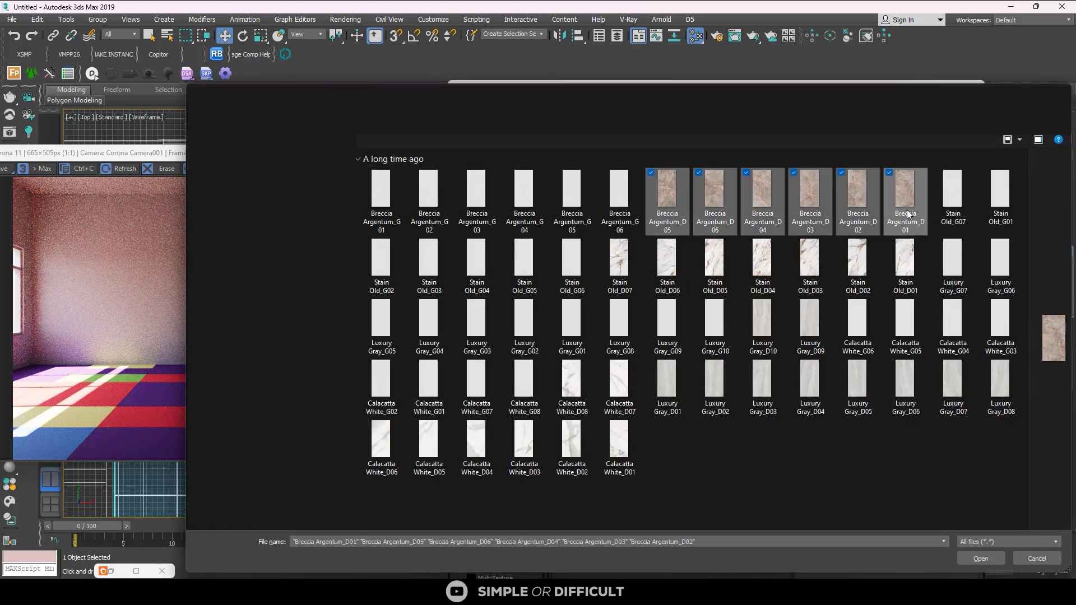
click(979, 559)
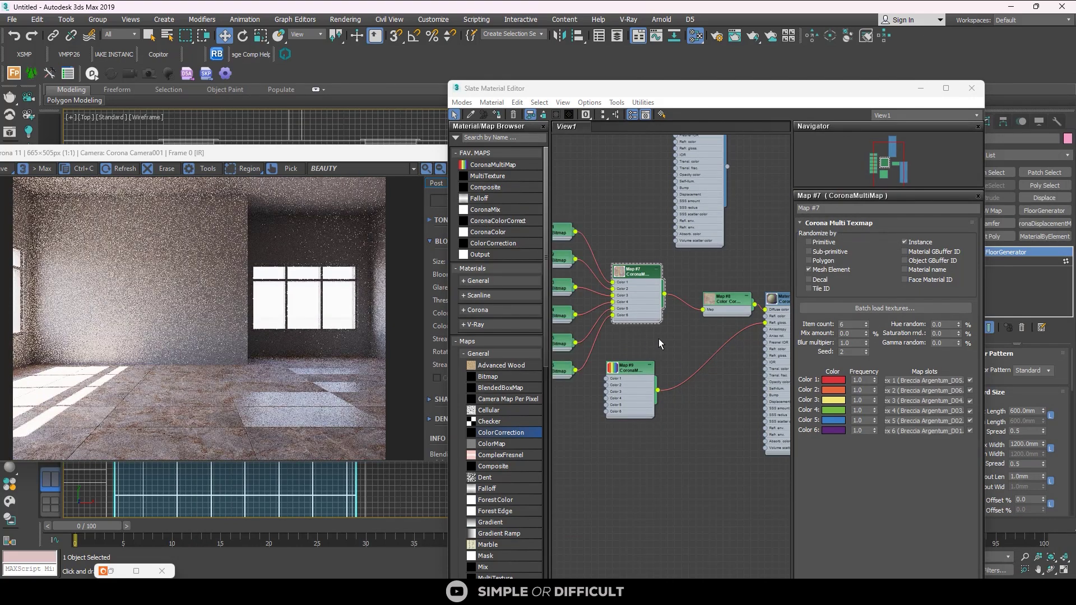
Batch load the textures Breccia Argentum_G01 through G06 into the duplicated glossiness CoronaMultiMap
scroll(658, 343, down, 2)
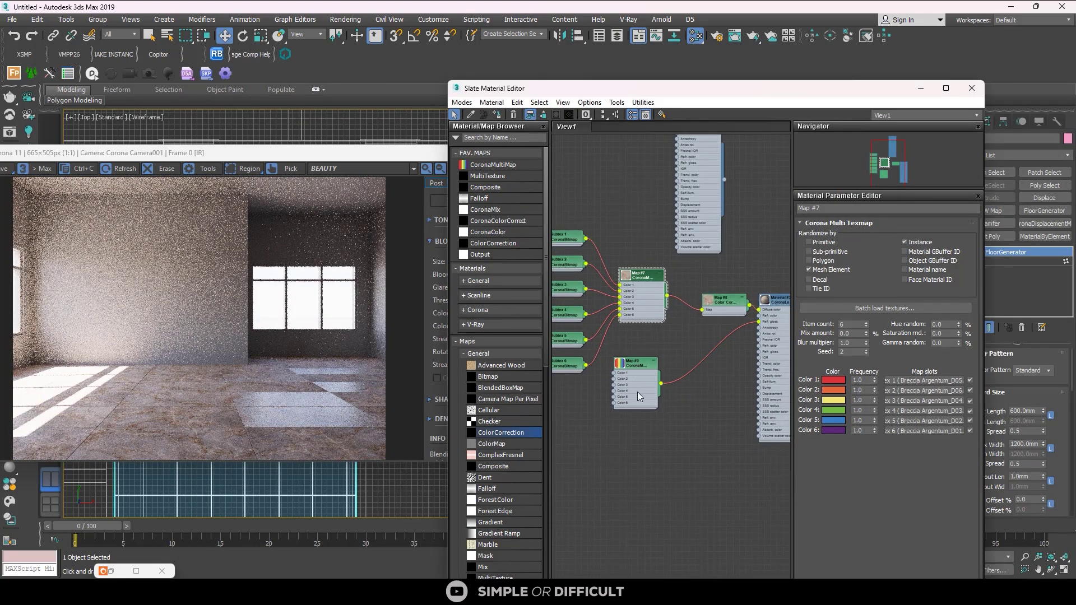
click(638, 375)
scroll(638, 393, up, 2)
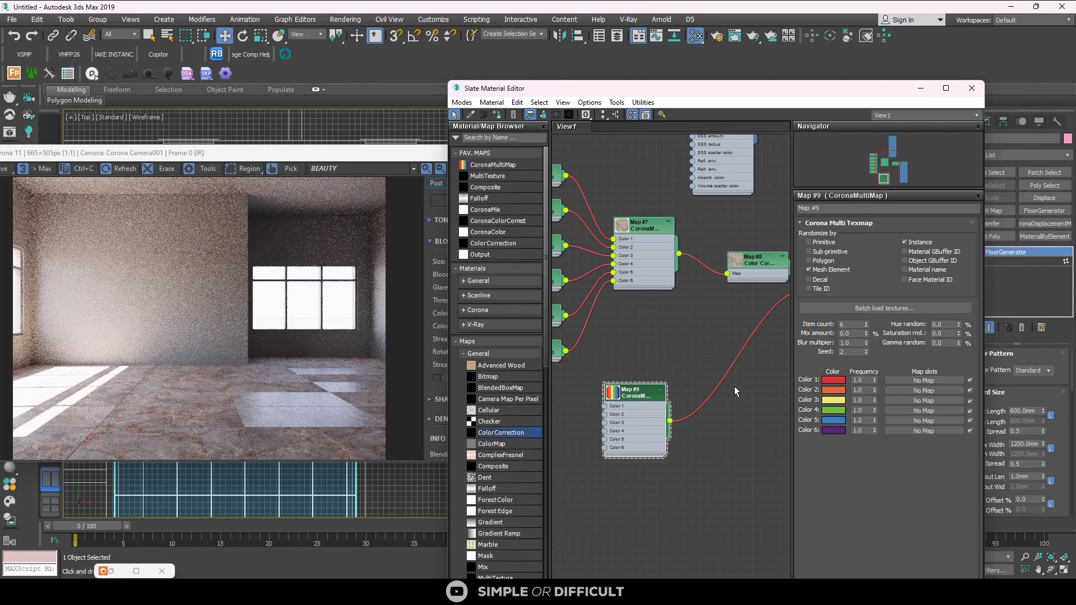
click(865, 308)
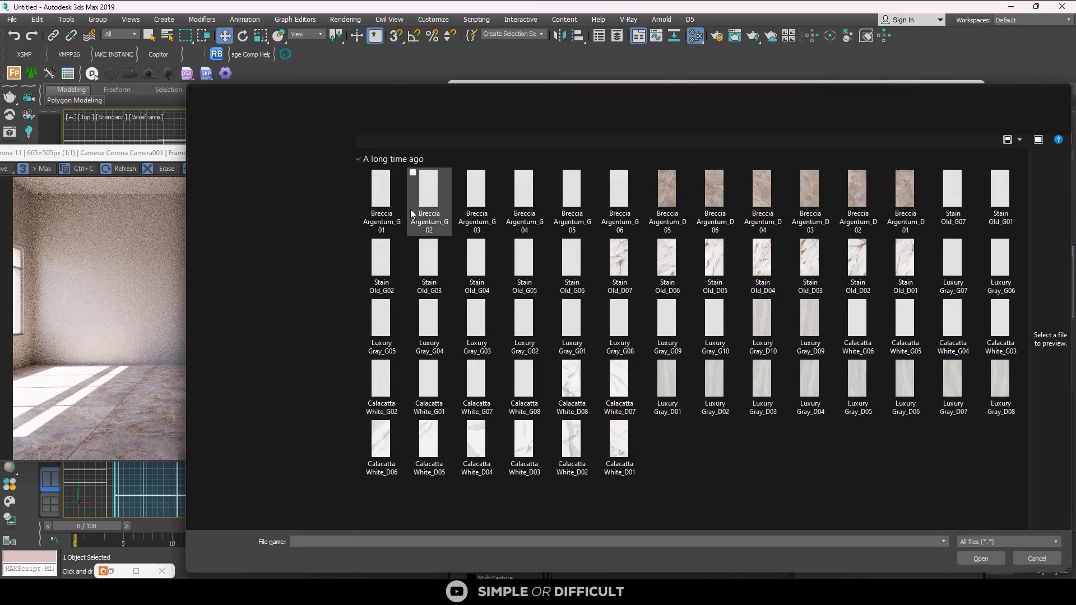
click(383, 199)
shift+click(611, 208)
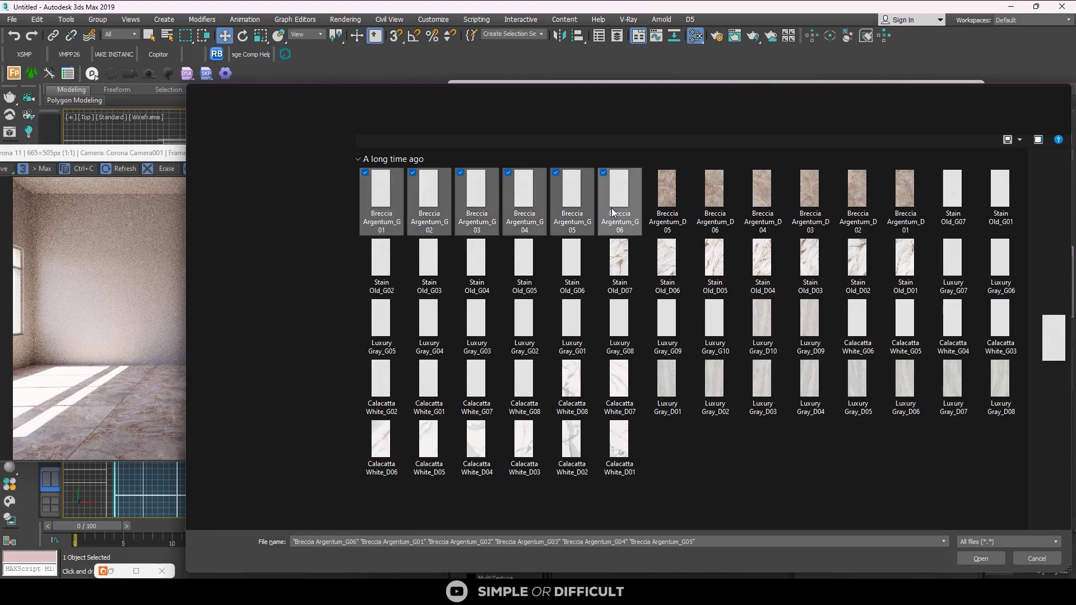
click(980, 559)
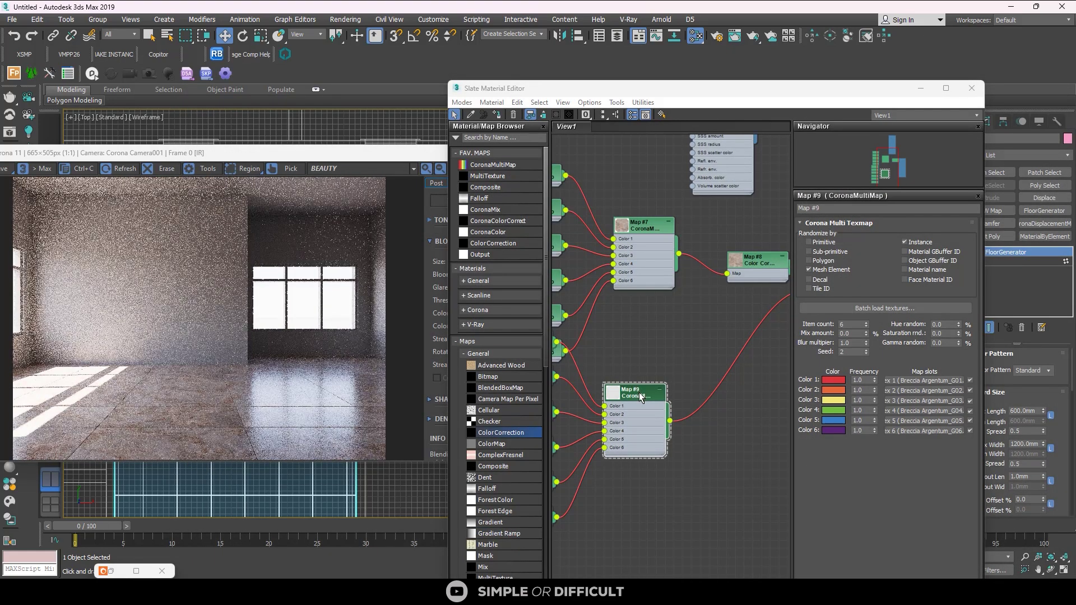
Move the glossiness CoronaMultiMap lower in the graph and also connect its output to the floor material's Bump input
drag(637, 407, 682, 486)
scroll(681, 486, down, 1)
middle_drag(701, 462, 643, 443)
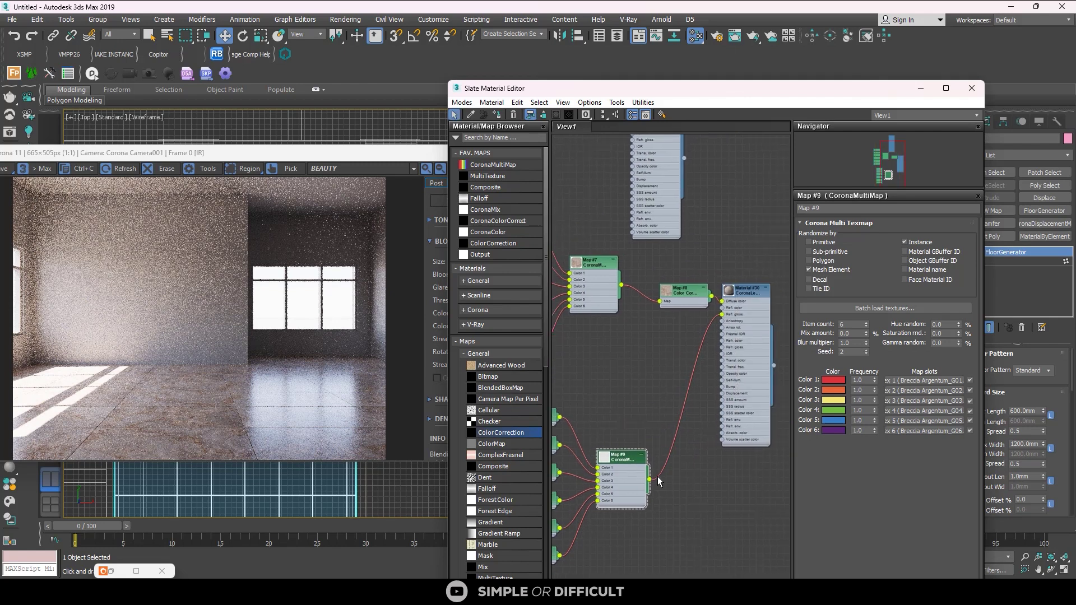
mouse_move(623, 454)
mouse_down()
mouse_move(590, 450)
mouse_move(614, 473)
mouse_up()
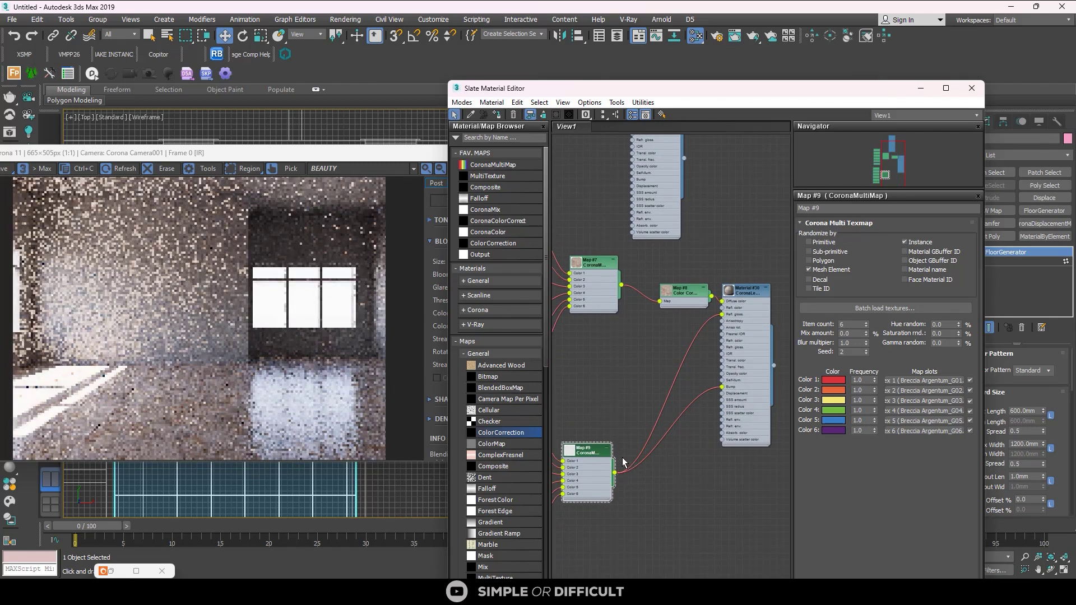
scroll(301, 426, up, 2)
scroll(301, 425, down, 2)
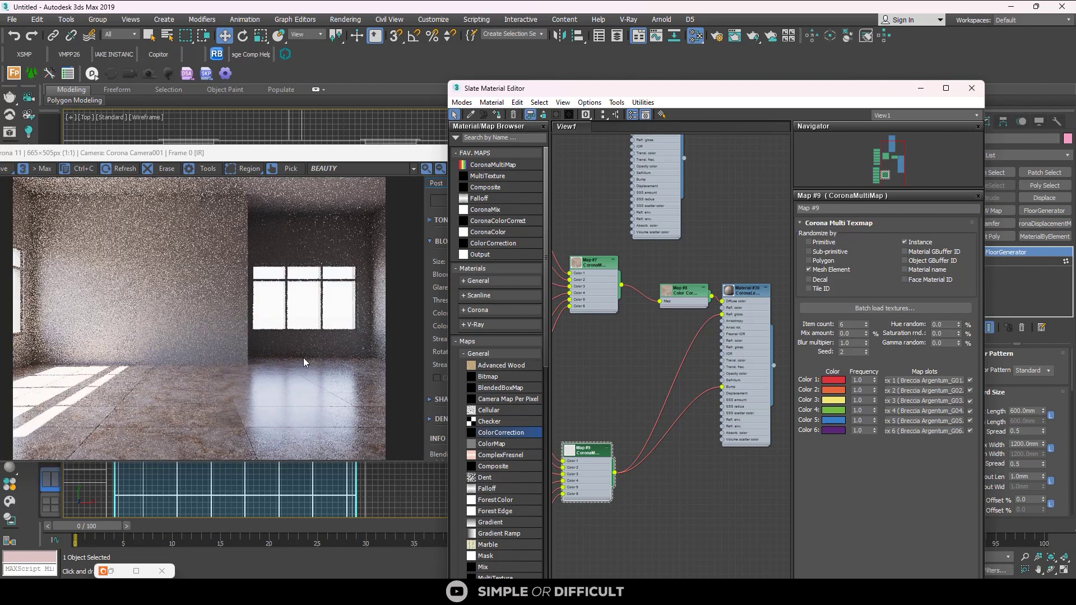
Set the floor material's reflection Glossiness to 1.0
double_click(745, 293)
double_click(857, 306)
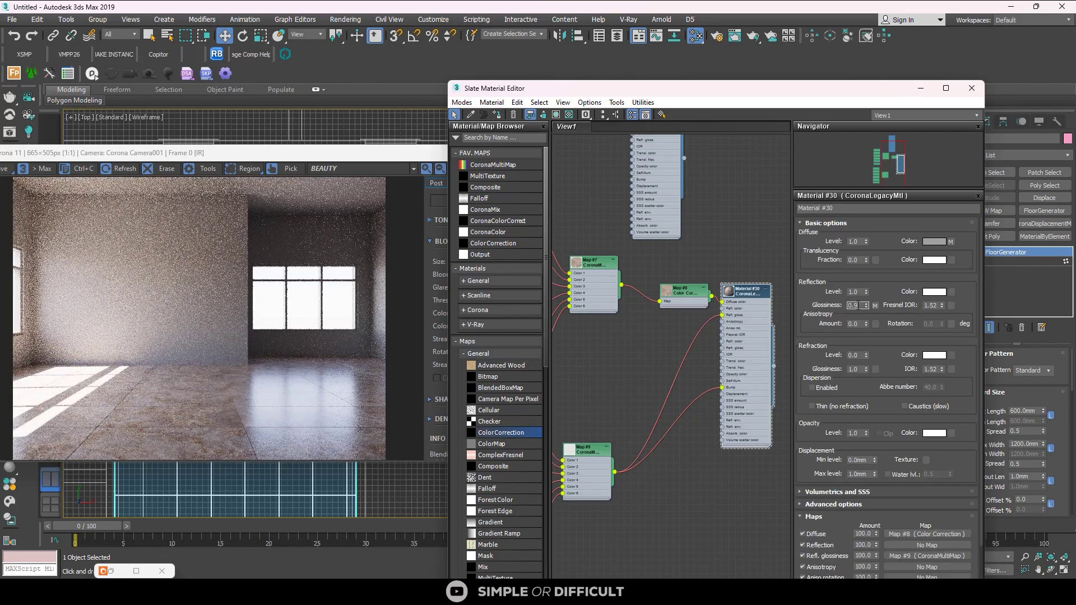
text(1)
key(Return)
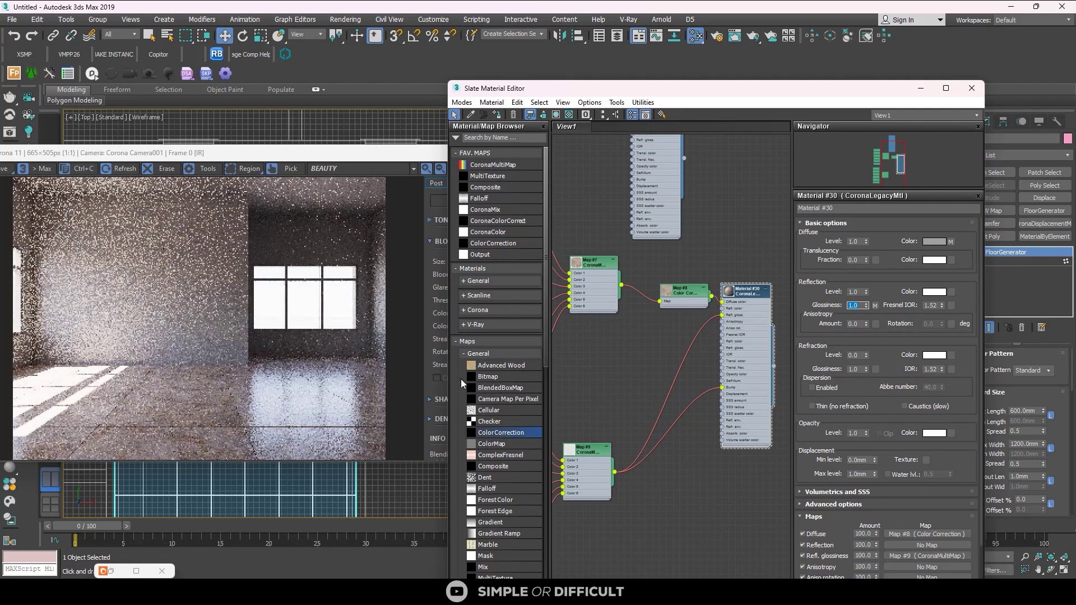
middle_drag(639, 363, 697, 329)
scroll(637, 414, up, 2)
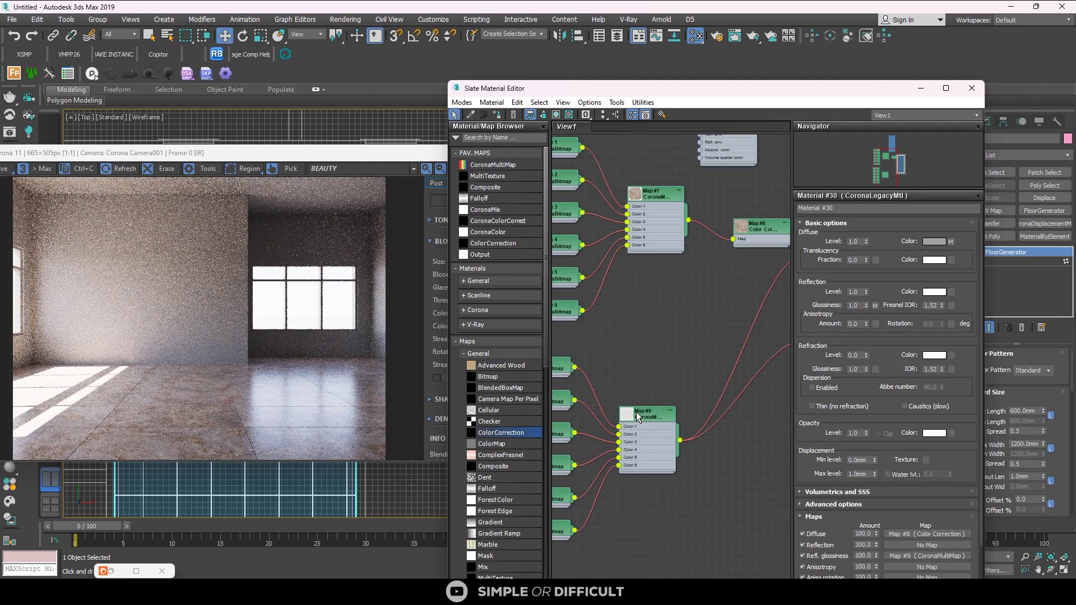
Inspect the marble floor in the enlarged interactive render and restore the render window to its smaller size
click(409, 157)
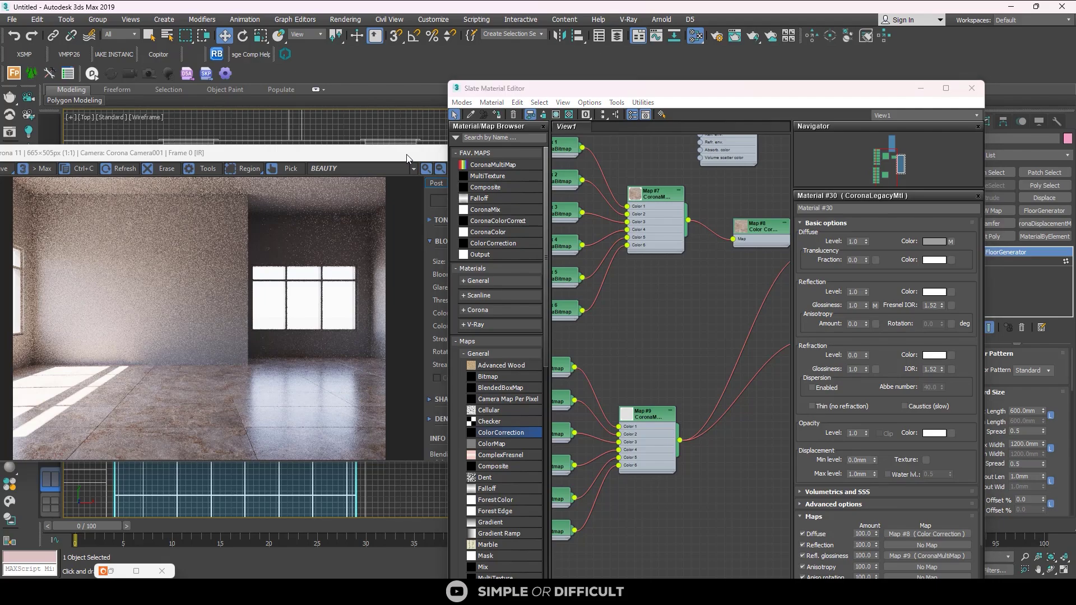
click(511, 153)
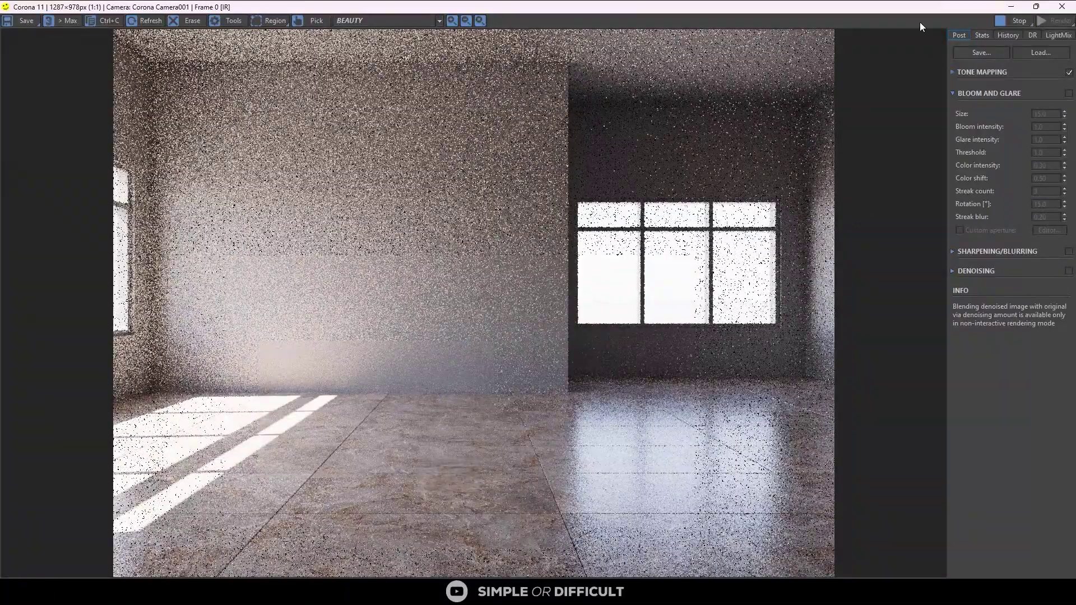
double_click(917, 9)
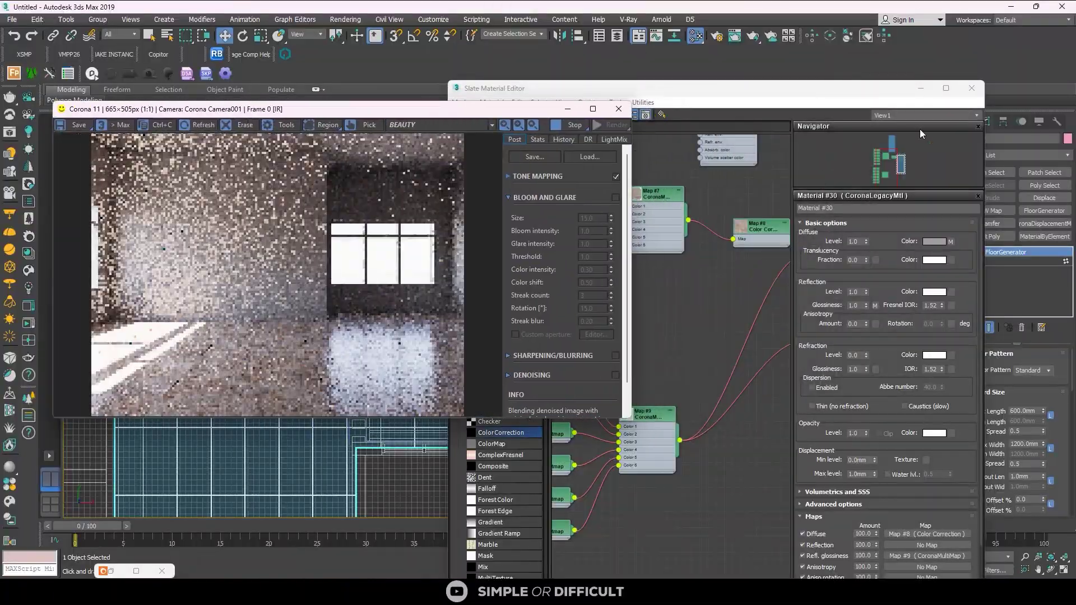
Minimize the material editor, enable 2D Pan Zoom Mode in the camera viewport, and zoom in on the tile floor
click(921, 89)
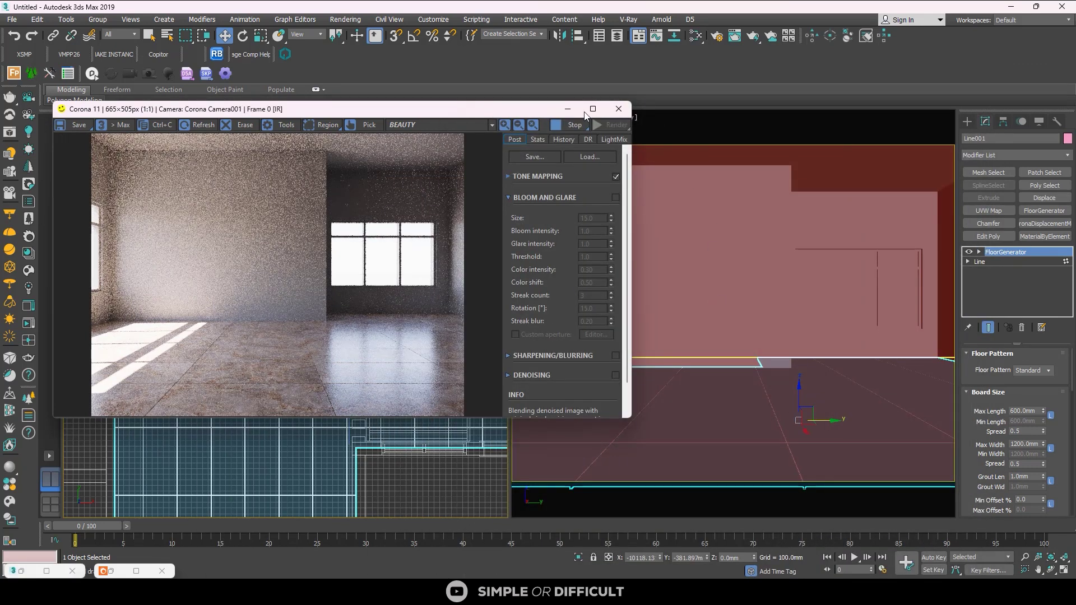
drag(530, 112, 386, 143)
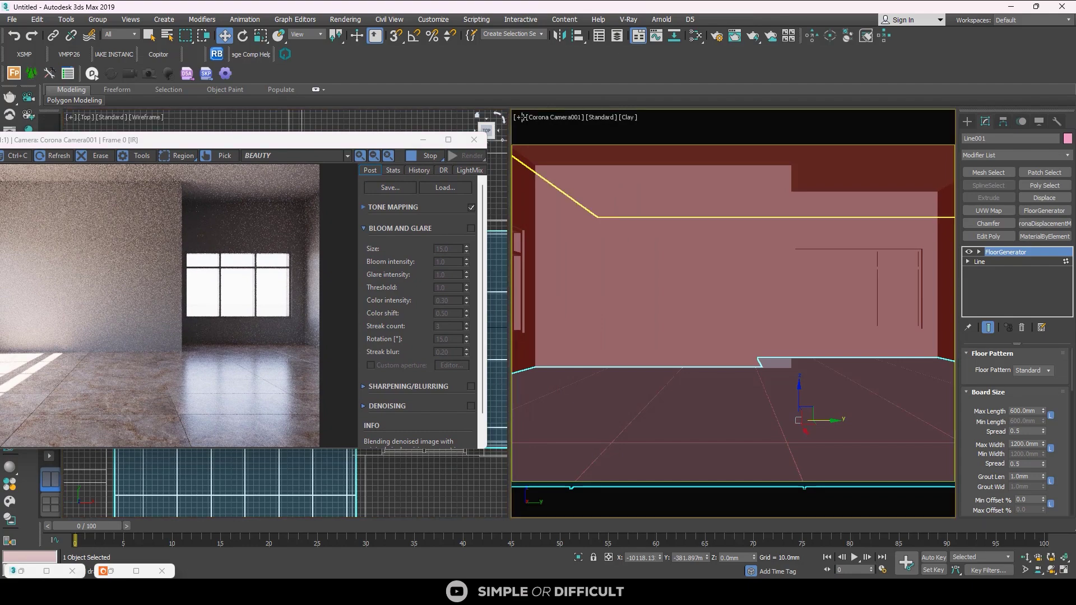
click(518, 117)
click(560, 270)
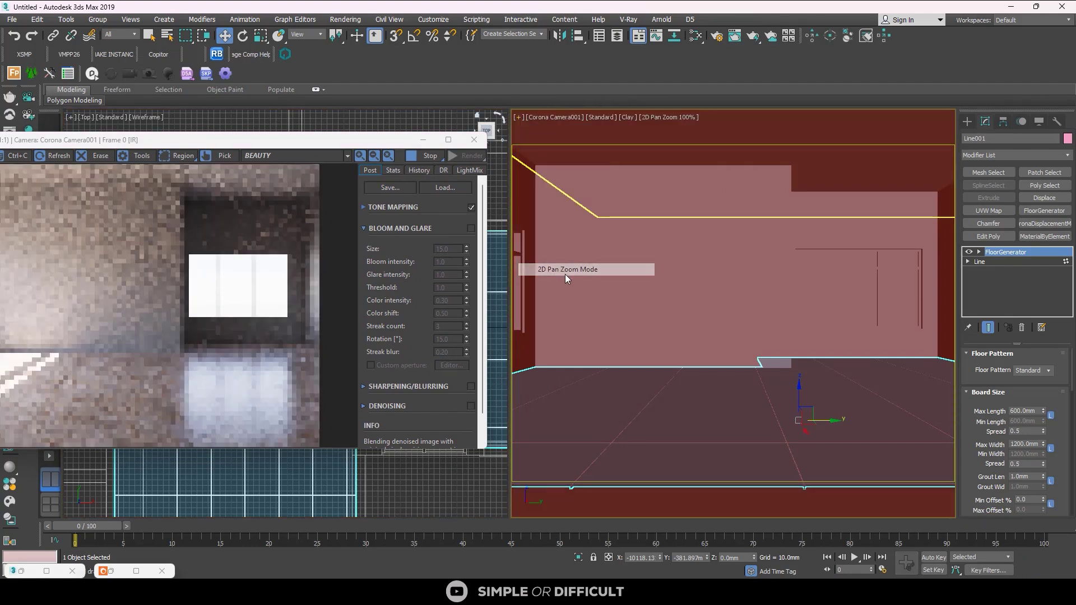
scroll(598, 445, up, 6)
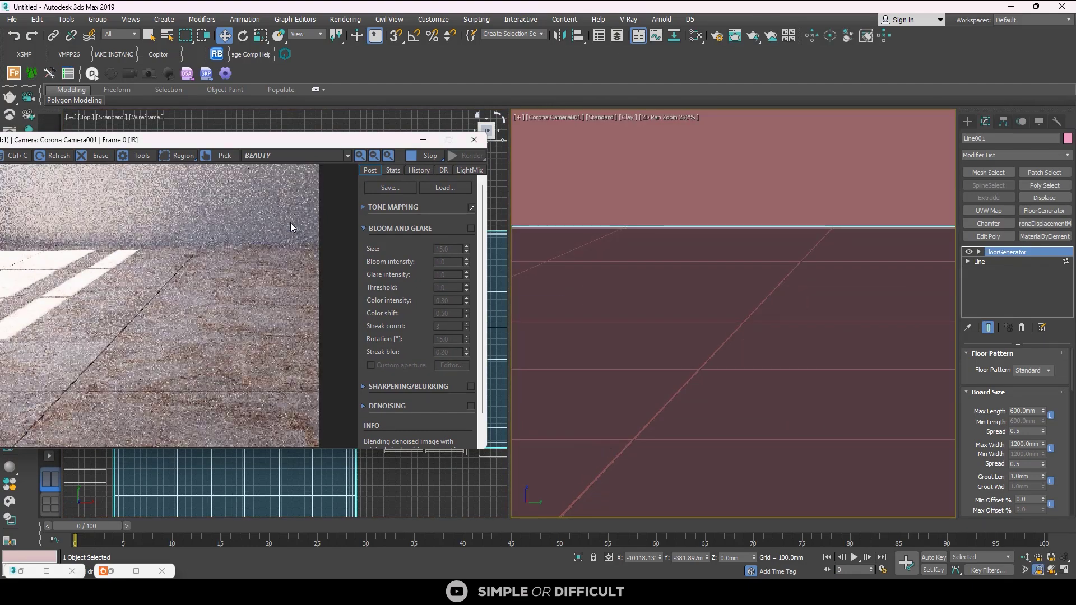
Enlarge the interactive render window and examine the marble veining and grout lines up close
click(448, 140)
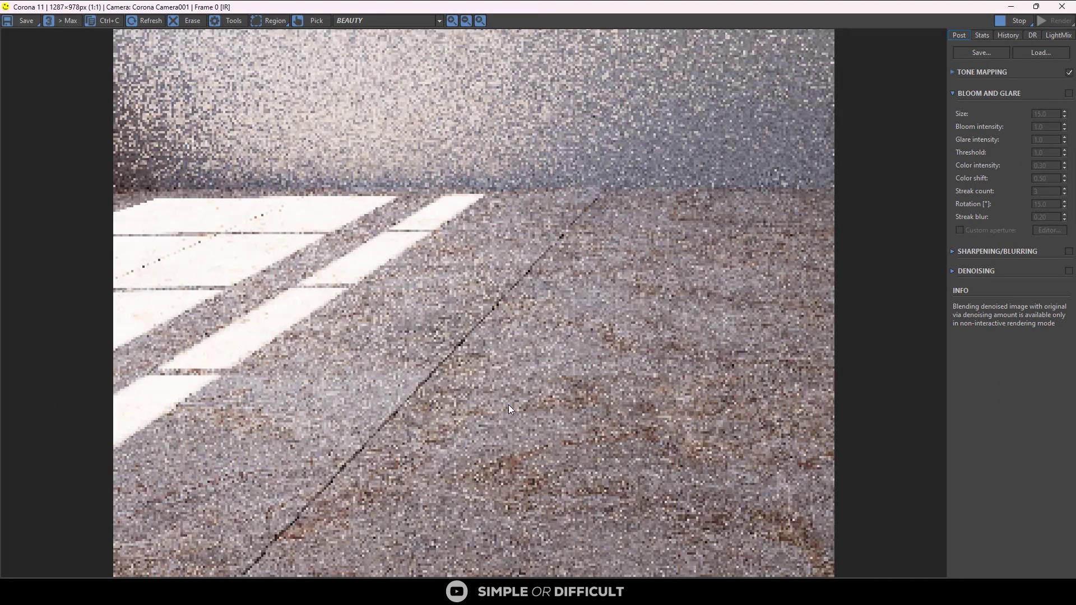
scroll(509, 405, up, 2)
scroll(583, 294, down, 2)
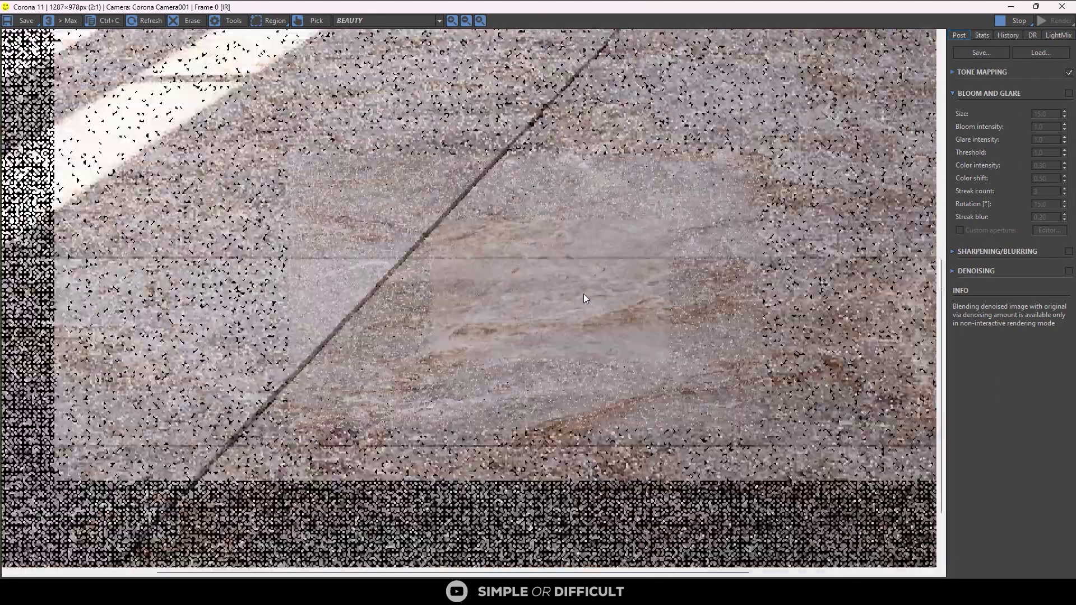
scroll(438, 381, up, 2)
scroll(414, 376, down, 2)
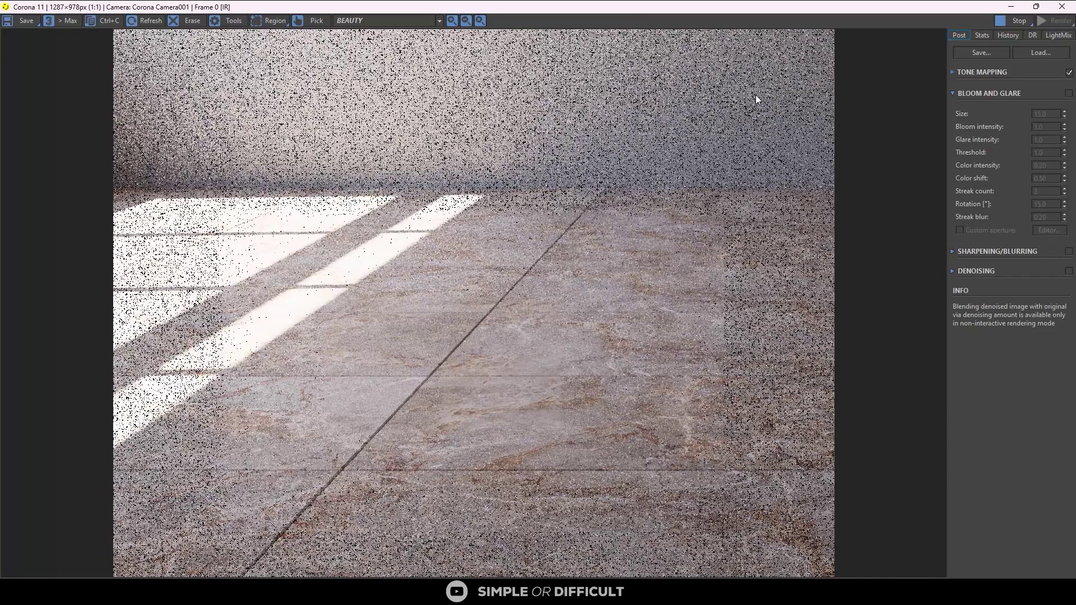
Restore the render window and reframe the zoomed camera view on the window's reflection in the floor
drag(782, 3, 346, 115)
scroll(783, 277, down, 3)
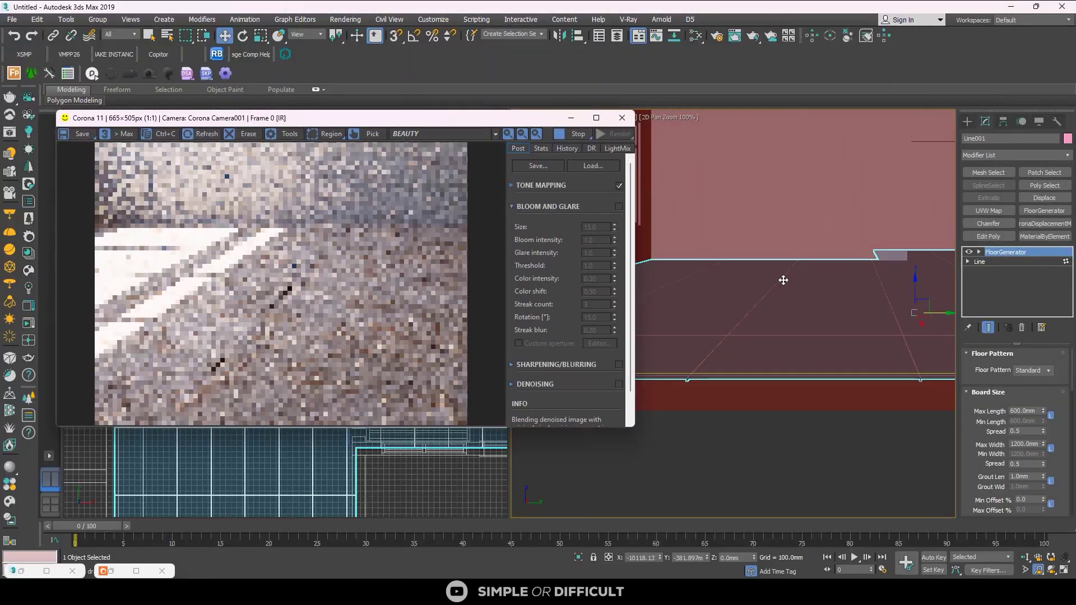
middle_drag(811, 297, 597, 377)
scroll(752, 369, up, 3)
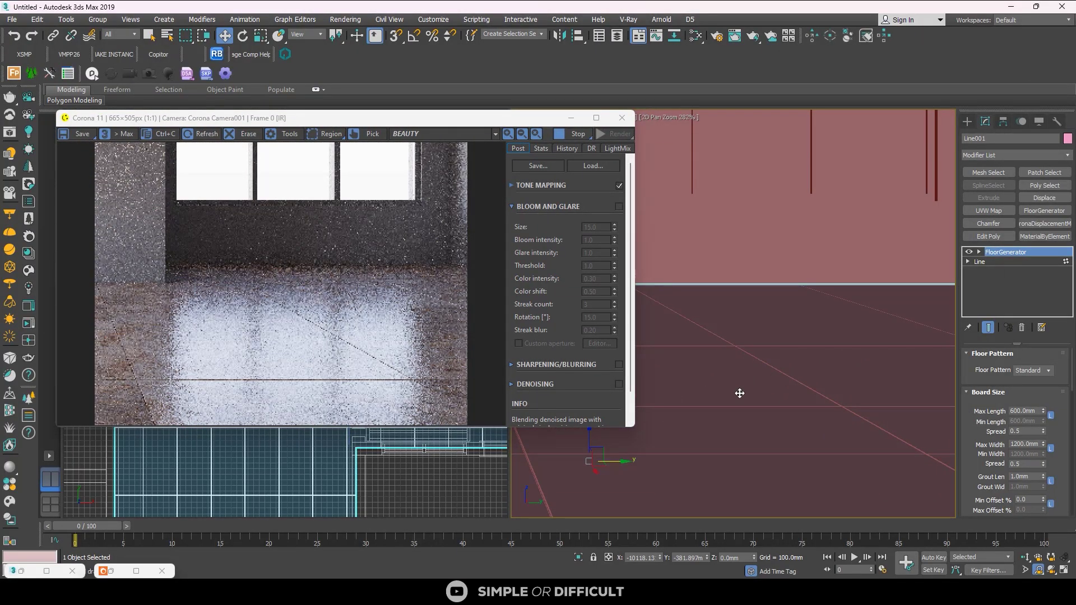
Set the FloorGenerator grout length to 0.5 mm for the tile floor
scroll(738, 392, up, 2)
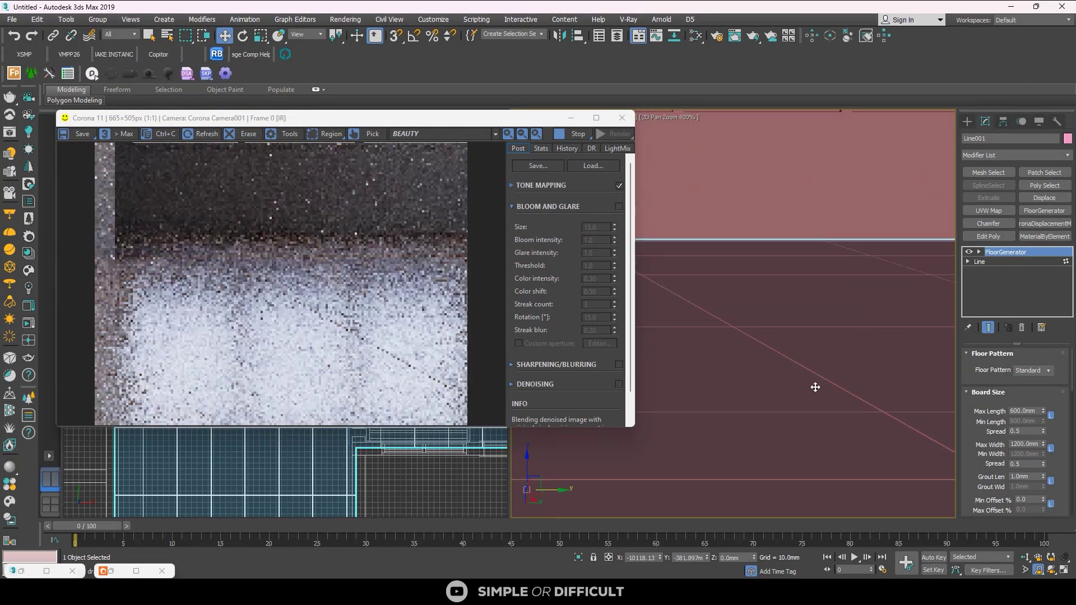
double_click(1025, 477)
text(0.5)
key(Return)
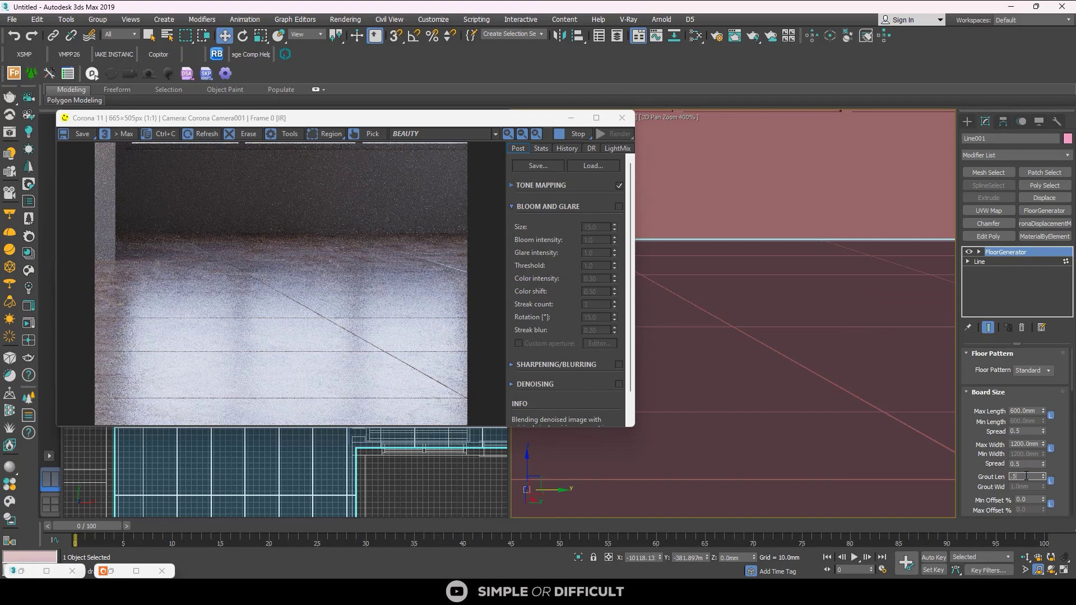
Examine the grout lines up close in the interactive render, and exit 2D Pan Zoom Mode in the camera viewport
scroll(351, 375, up, 3)
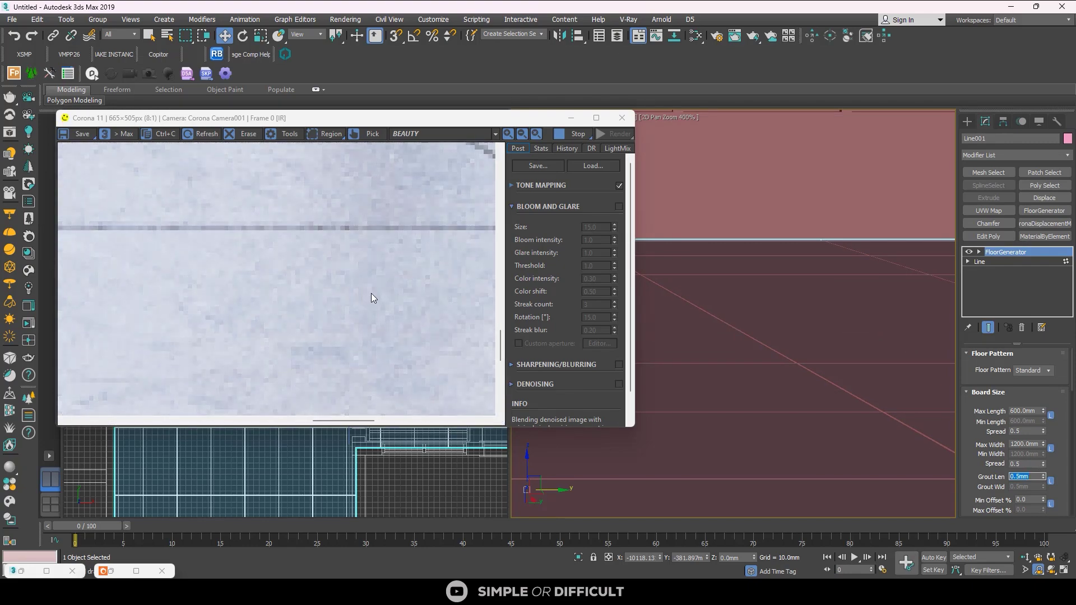
scroll(371, 293, down, 3)
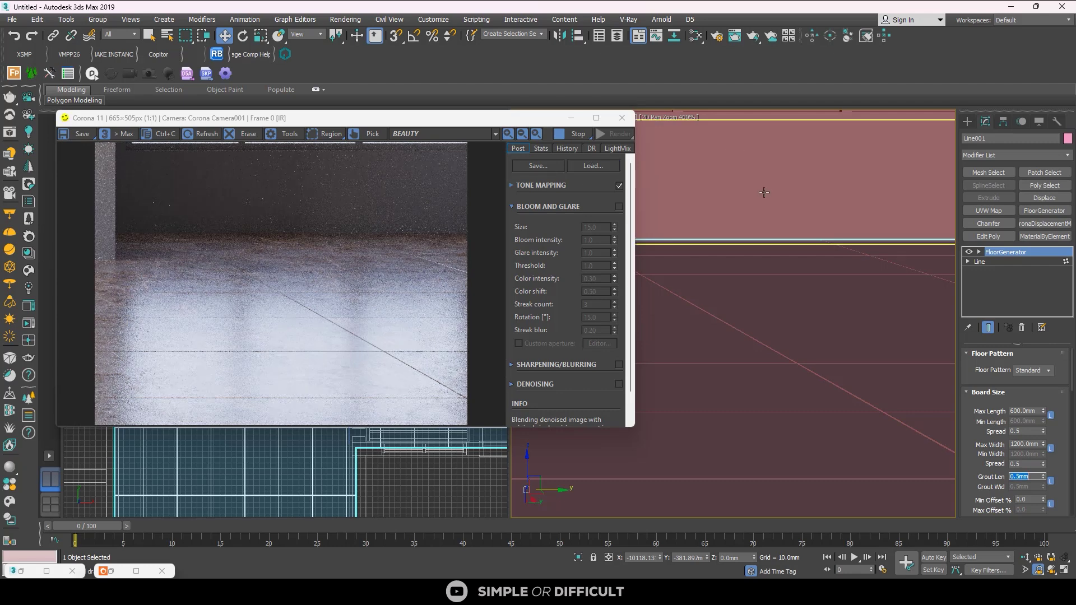
click(682, 118)
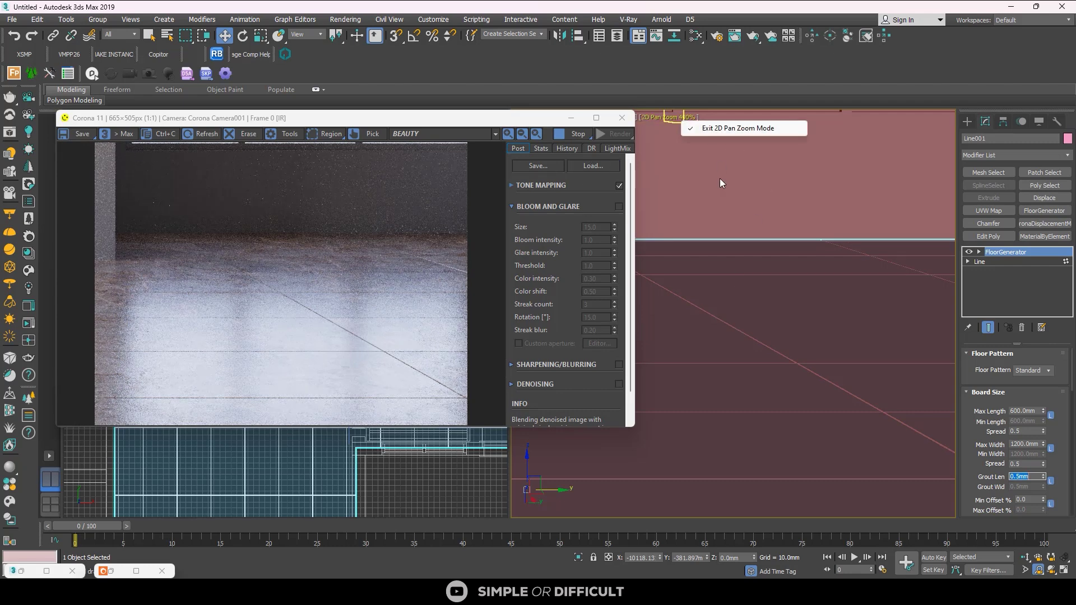
click(721, 129)
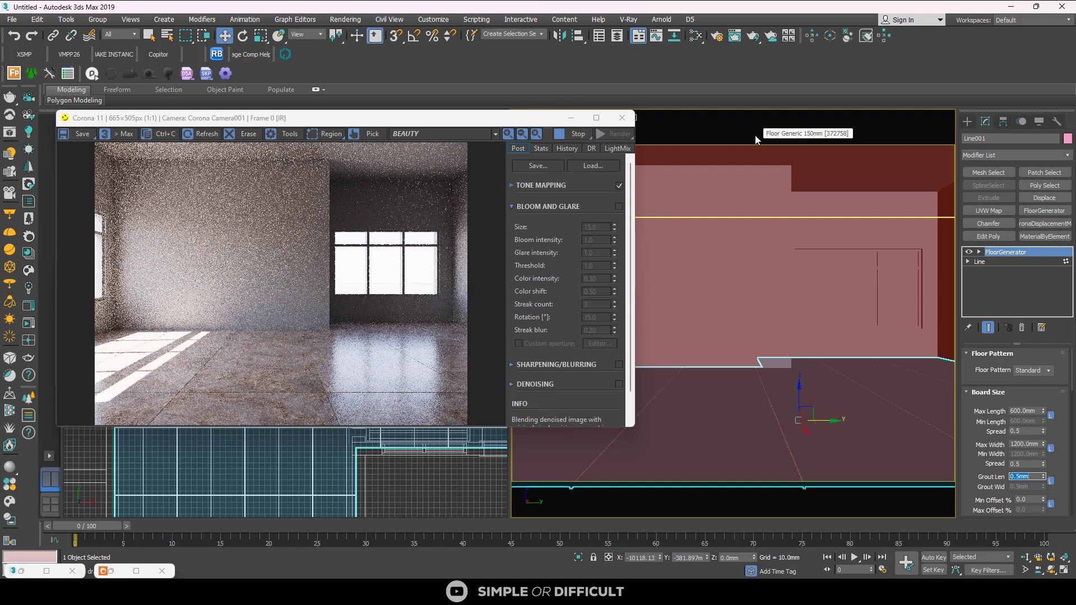